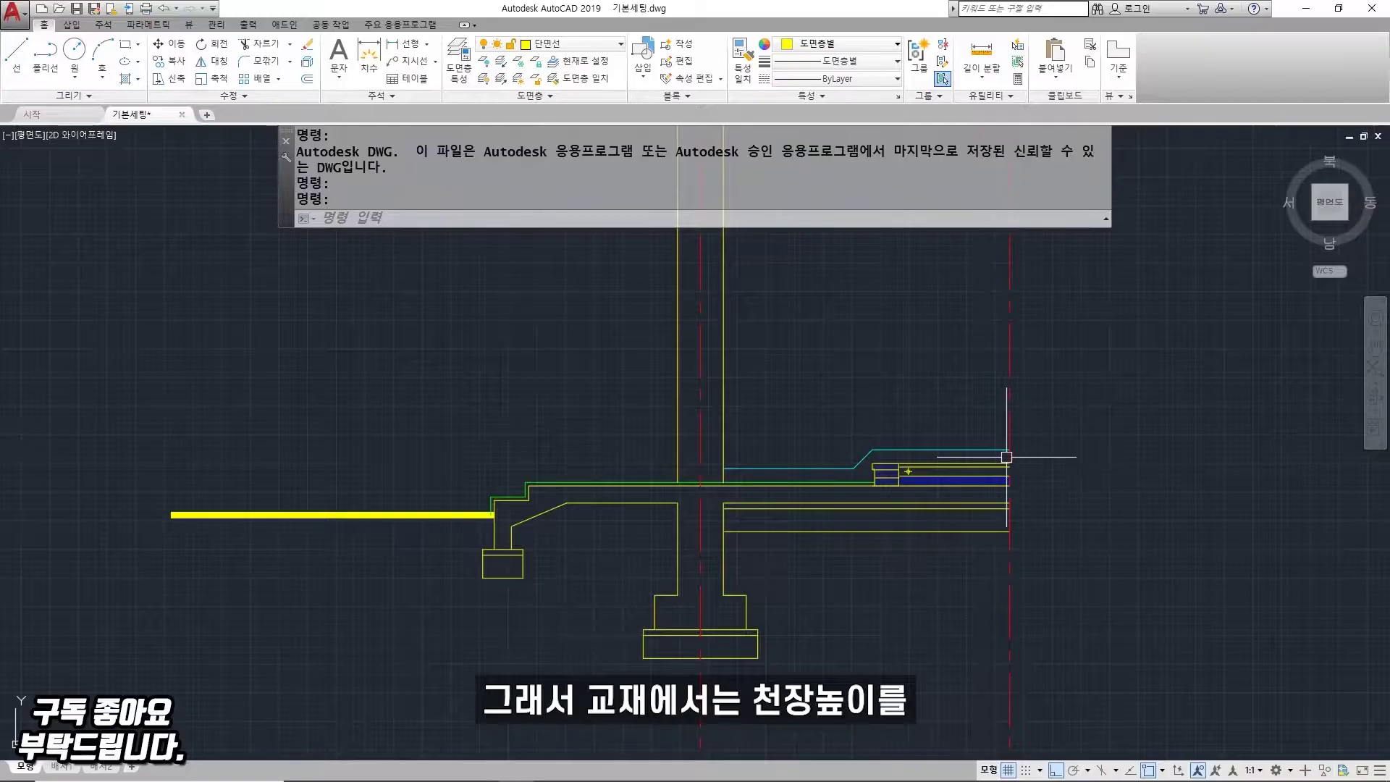
Step: Offset the top line of the raised indoor floor 2400 upward to create the ceiling line
middle_click_drag(884, 428, 682, 481)
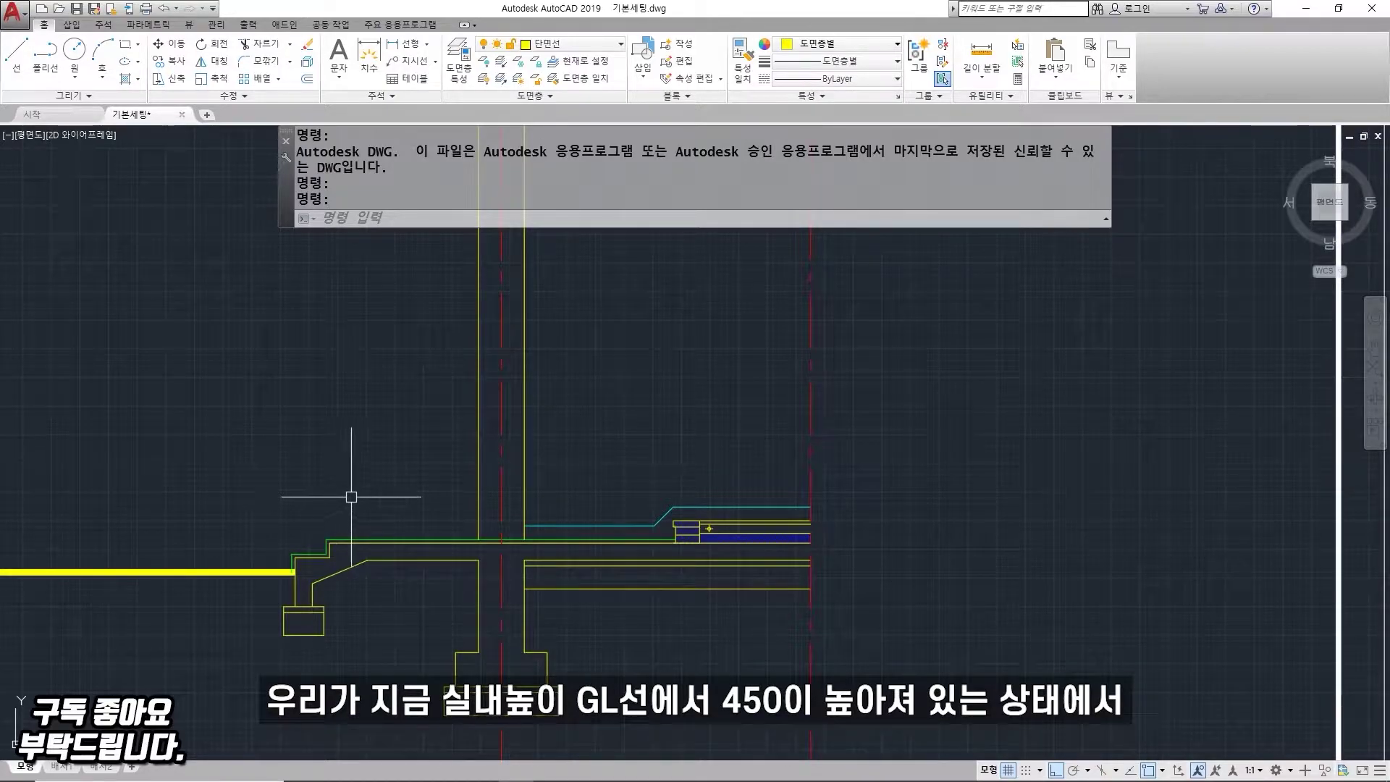
type("o")
key("Return")
type("2400")
key("Return")
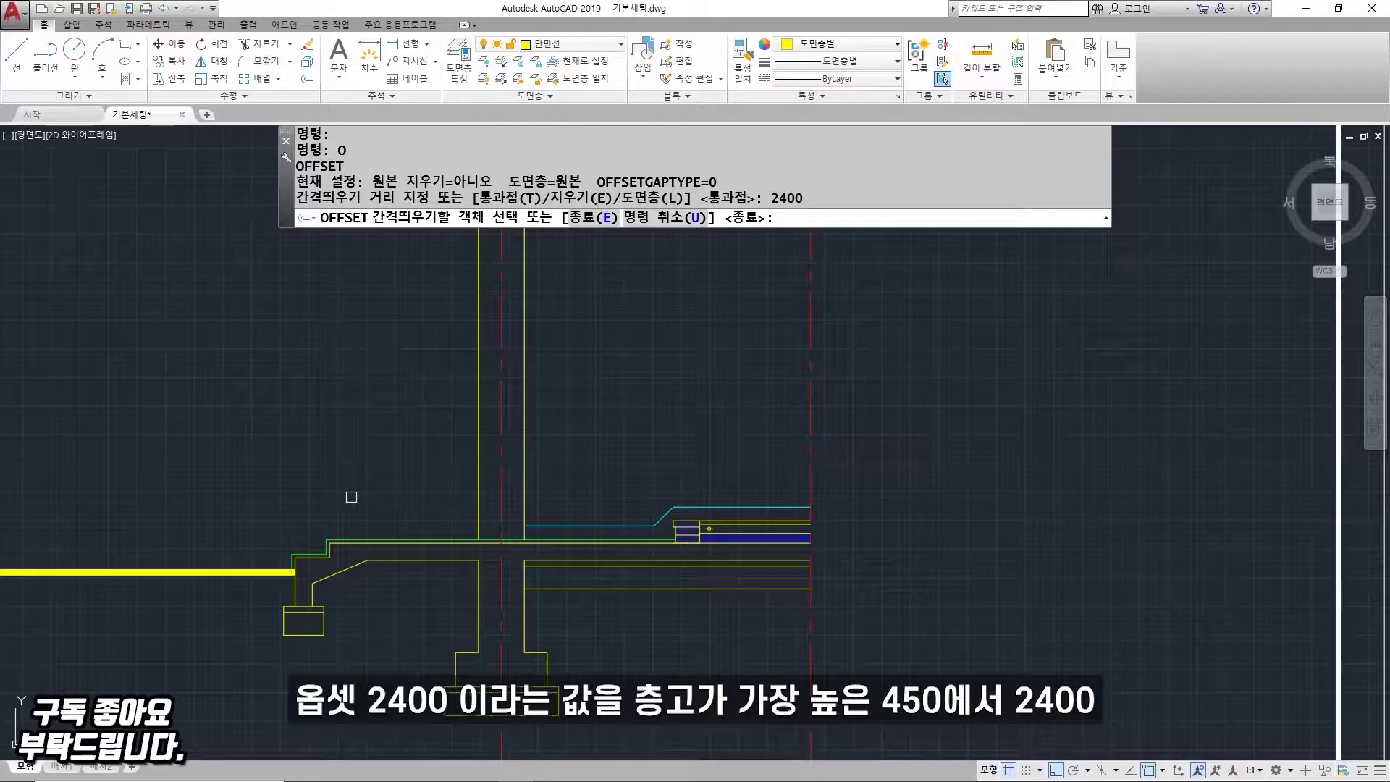
left_click(730, 523)
left_click(720, 415)
middle_click_drag(721, 415, 711, 493)
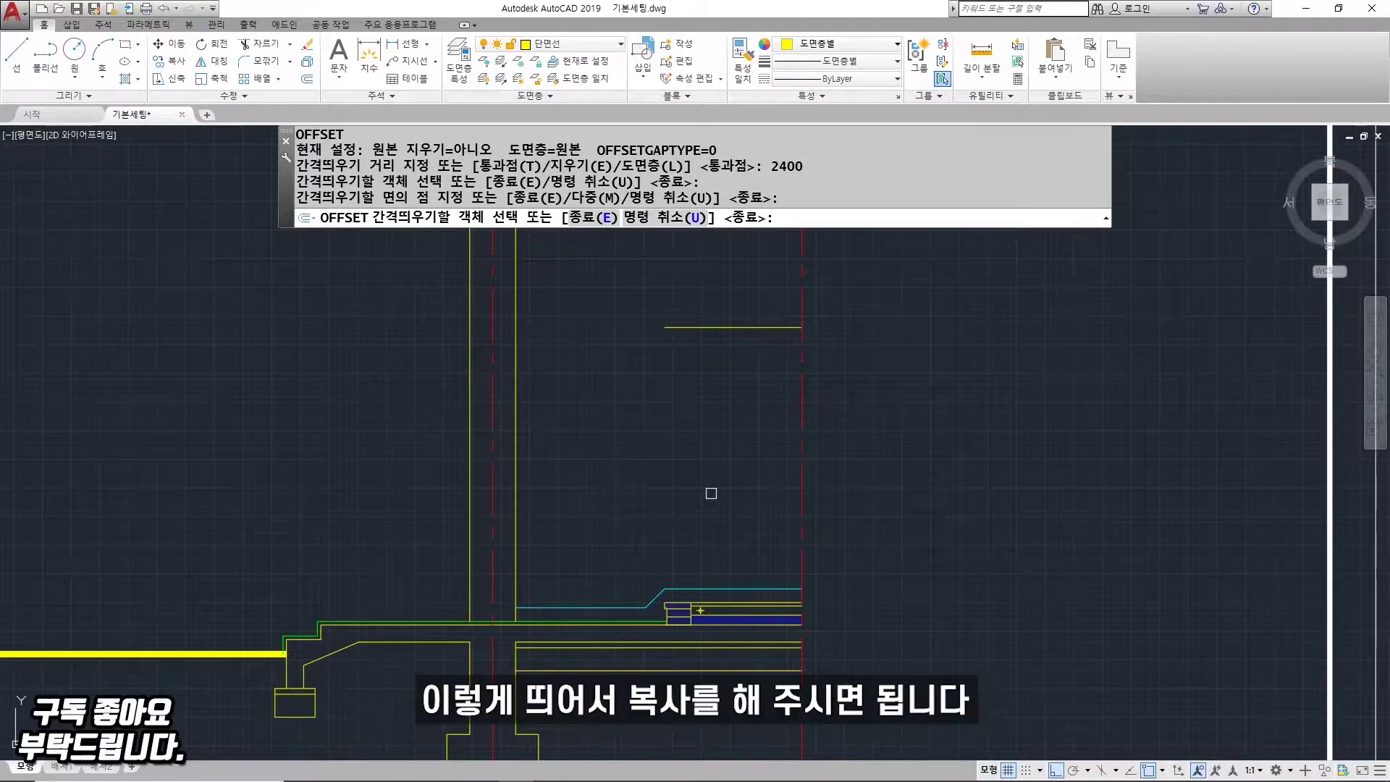
key("Escape")
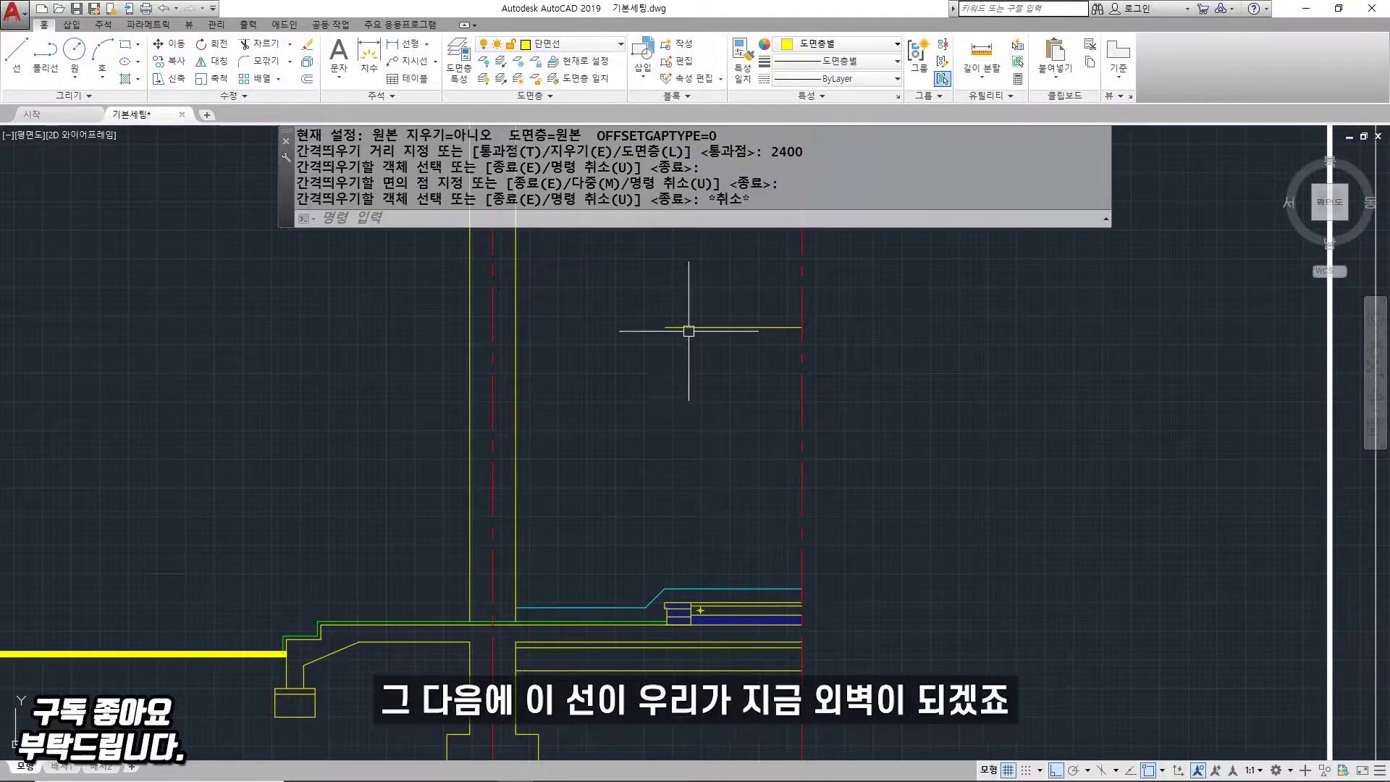
Step: Try extending the ceiling line across the wall to its outer face, and undo the extension
type("EX")
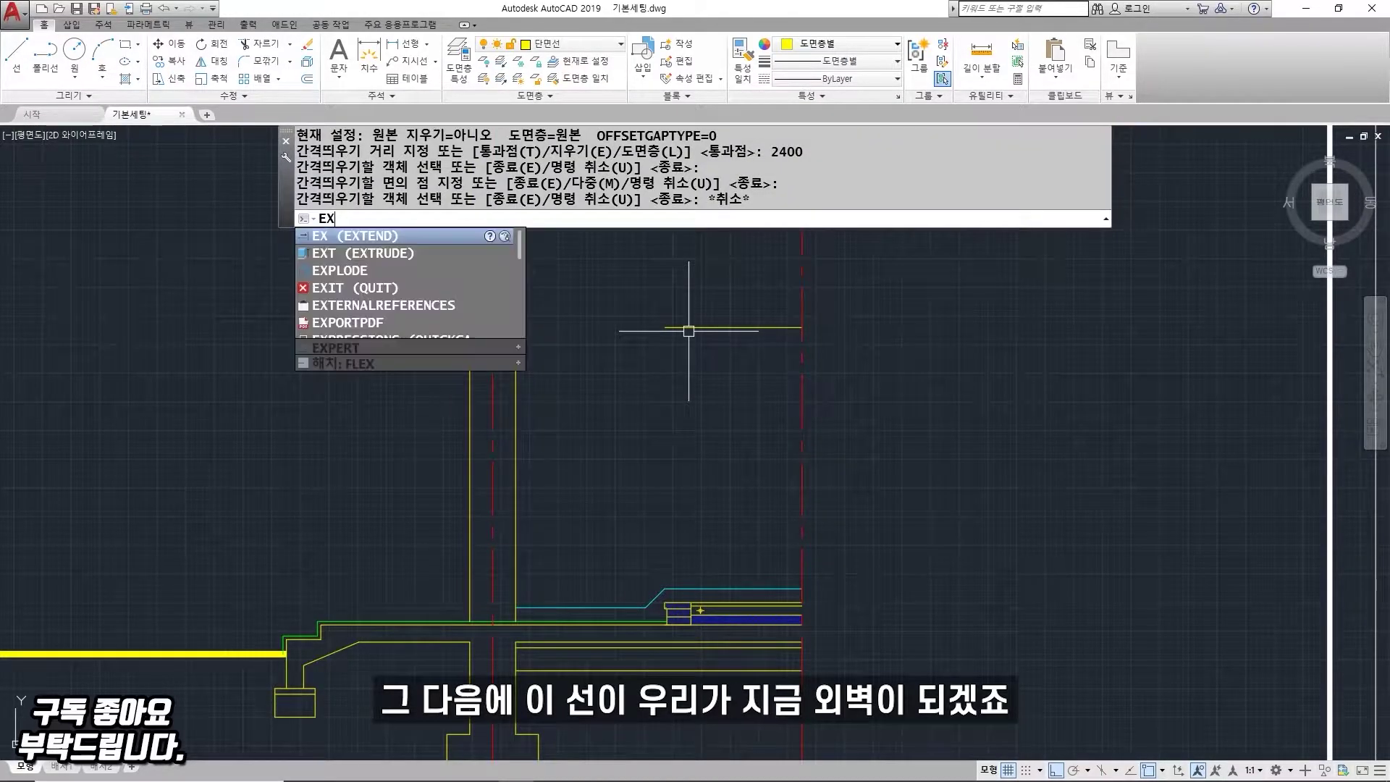
key("Escape")
type("EX")
key("Return")
key("Return")
left_click(541, 327)
left_click(529, 327)
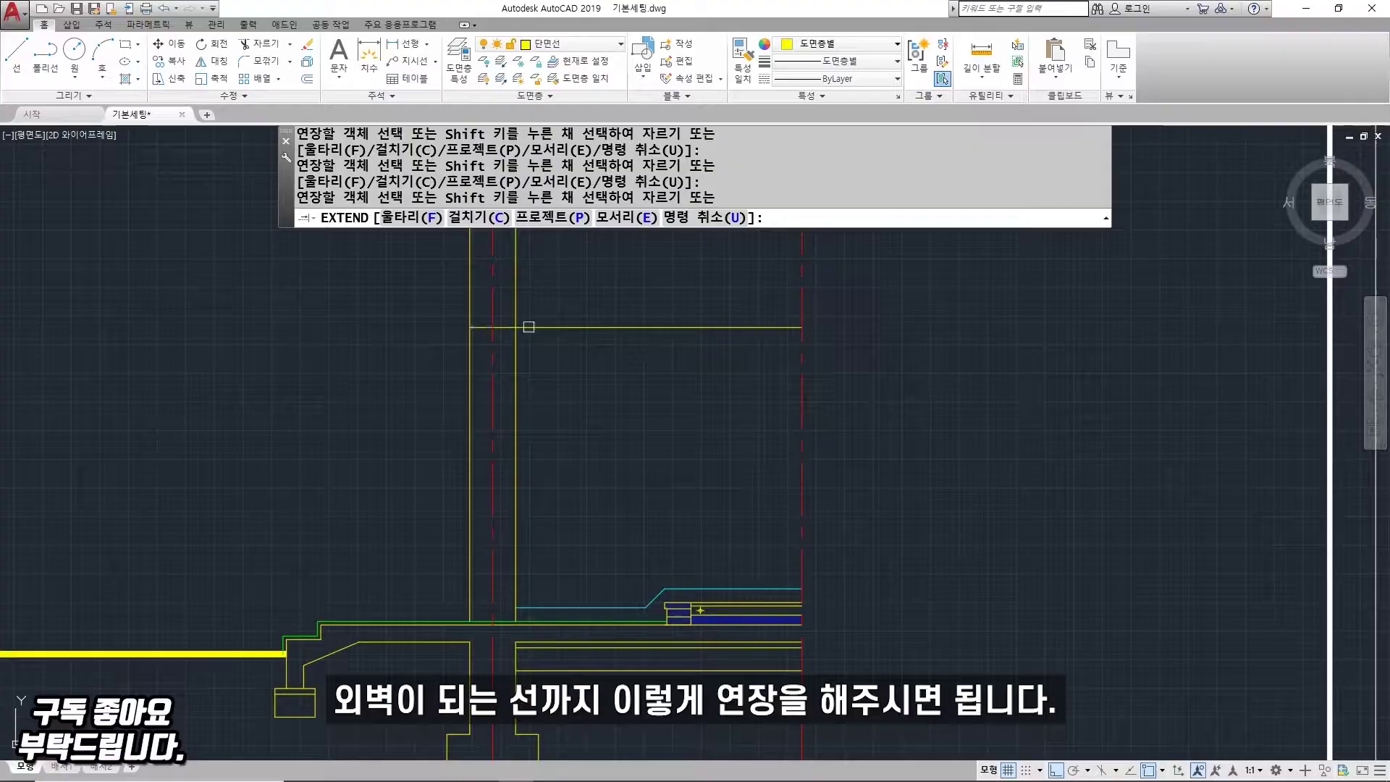
key("Escape")
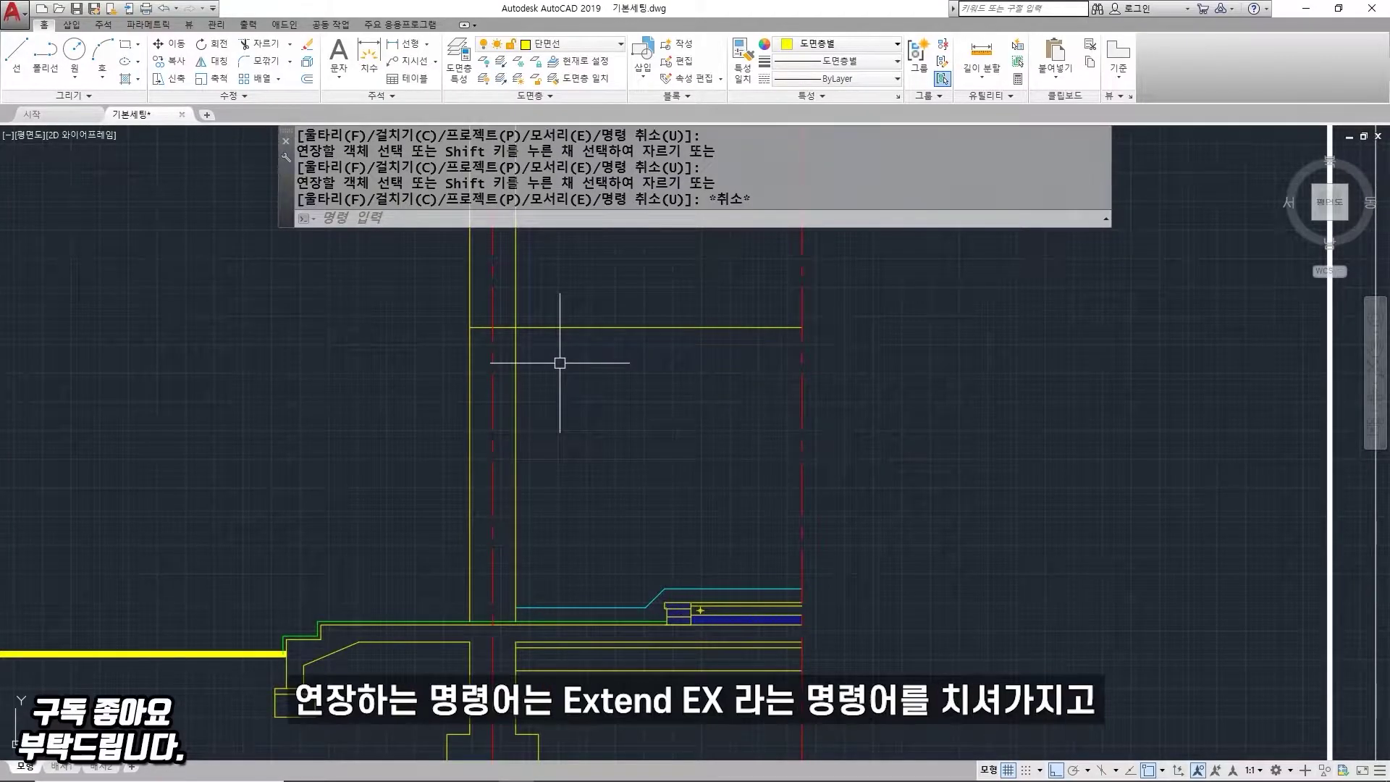
key("ctrl+z")
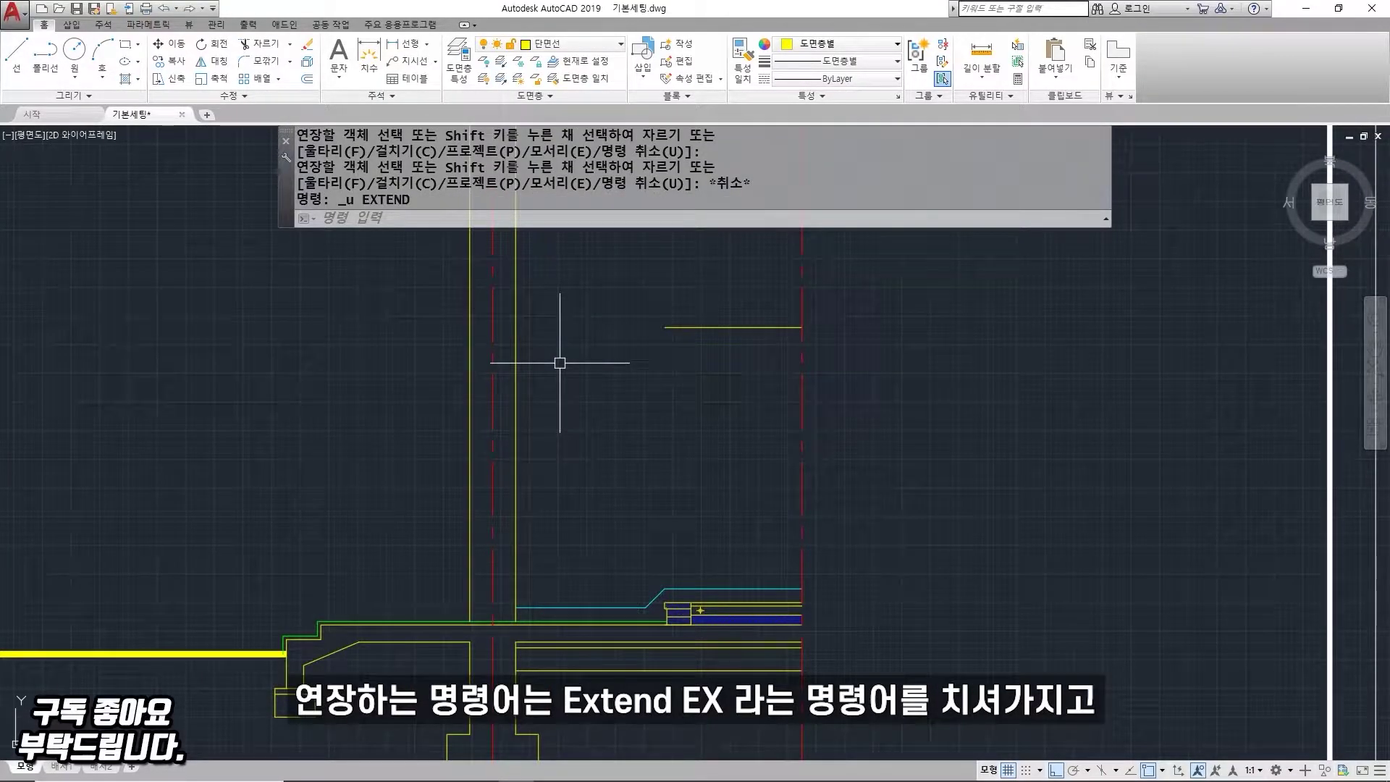
Step: Extend the ceiling line through the wall to the exterior wall line
type("EX")
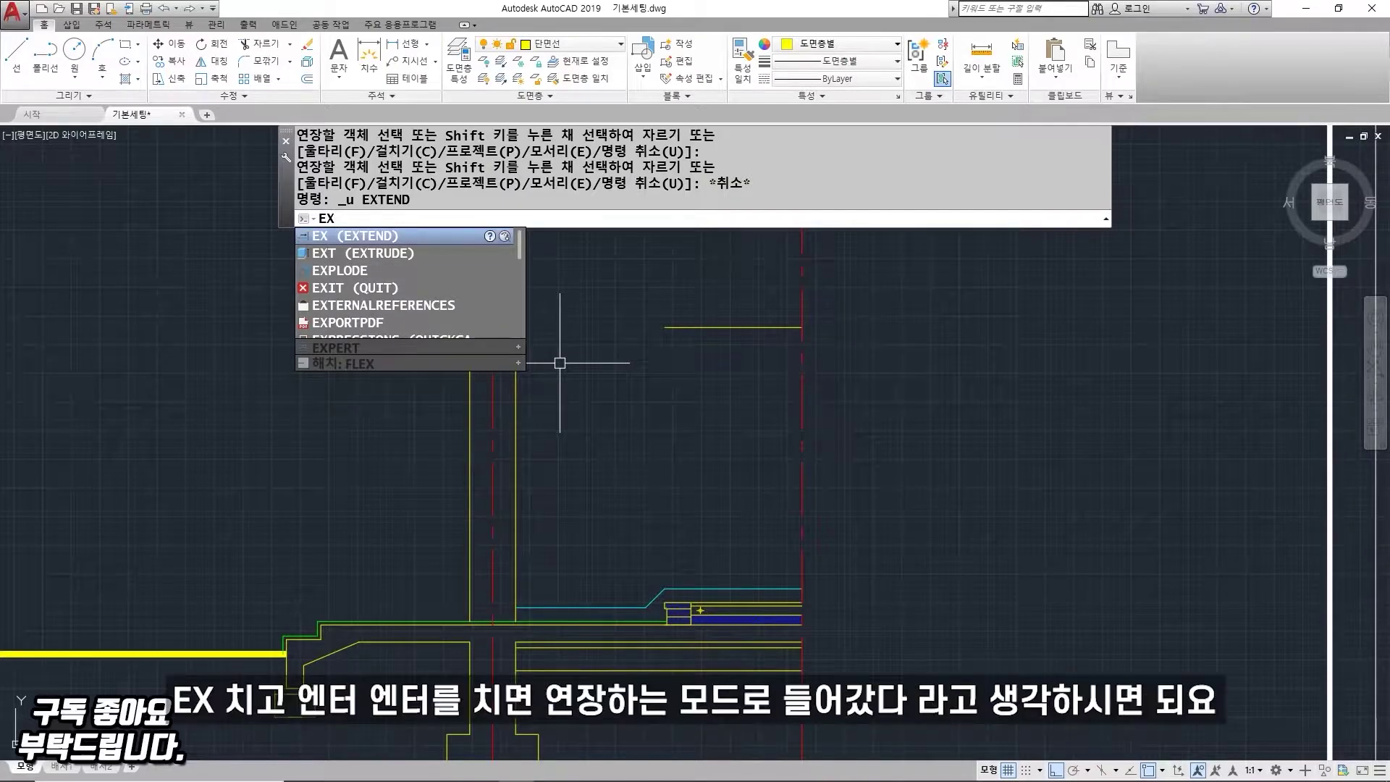
key("Return")
key("Return")
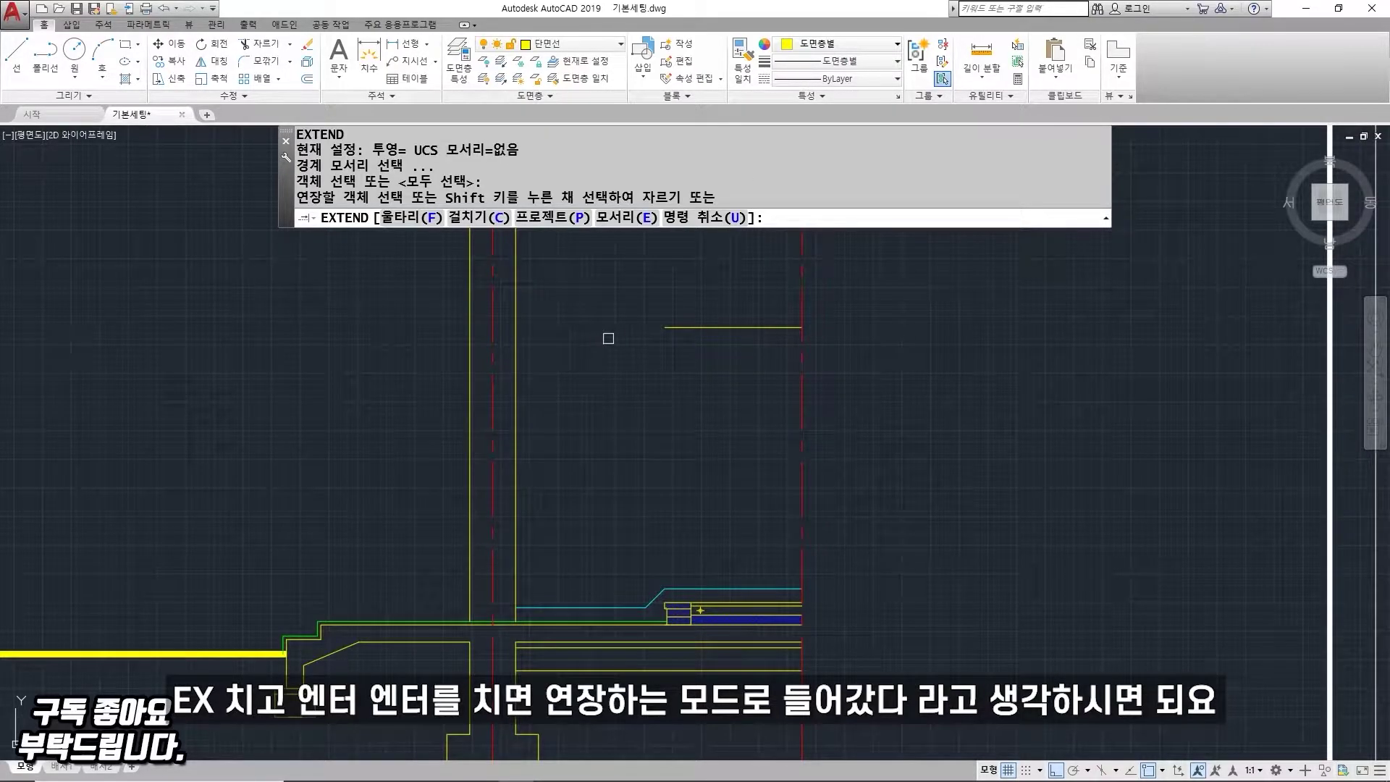
left_click(660, 328)
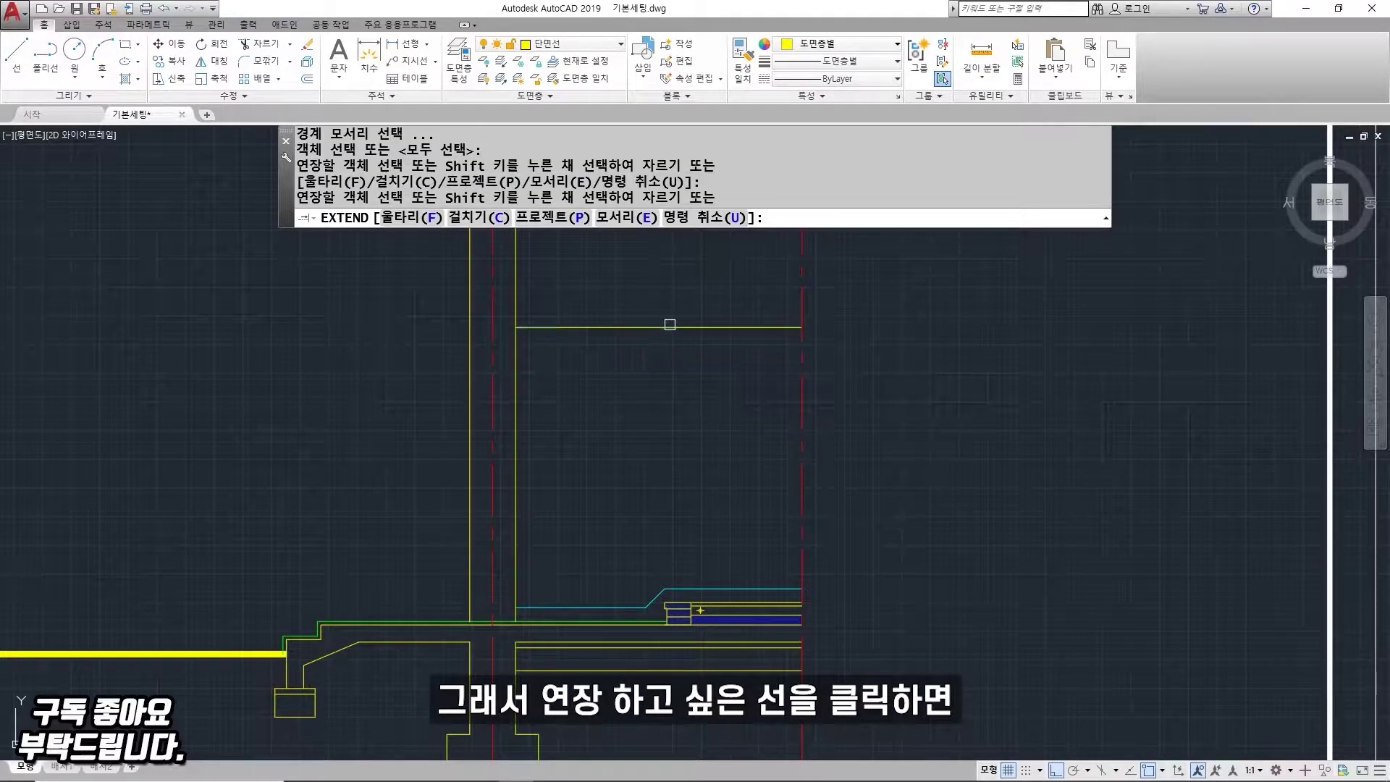
left_click(534, 327)
left_click(507, 327)
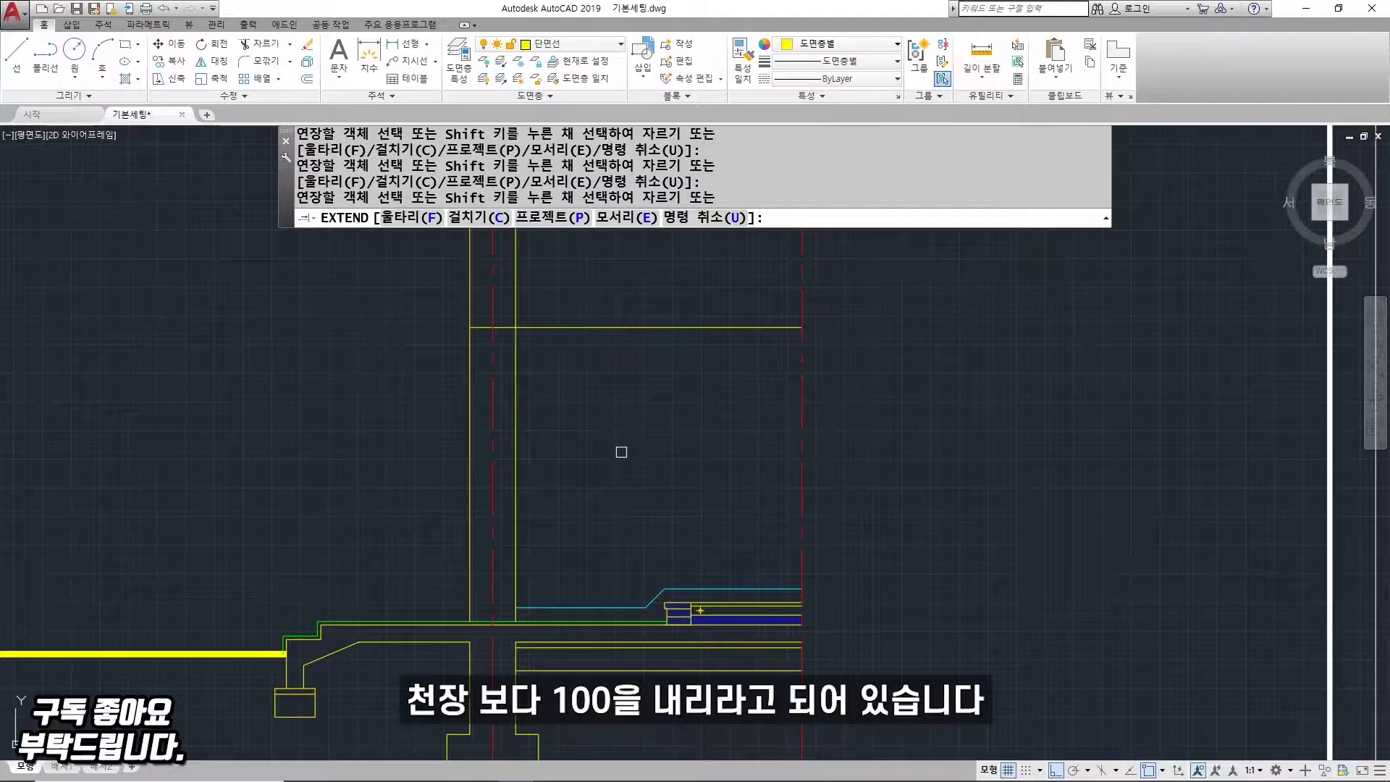
type("0")
key("Return")
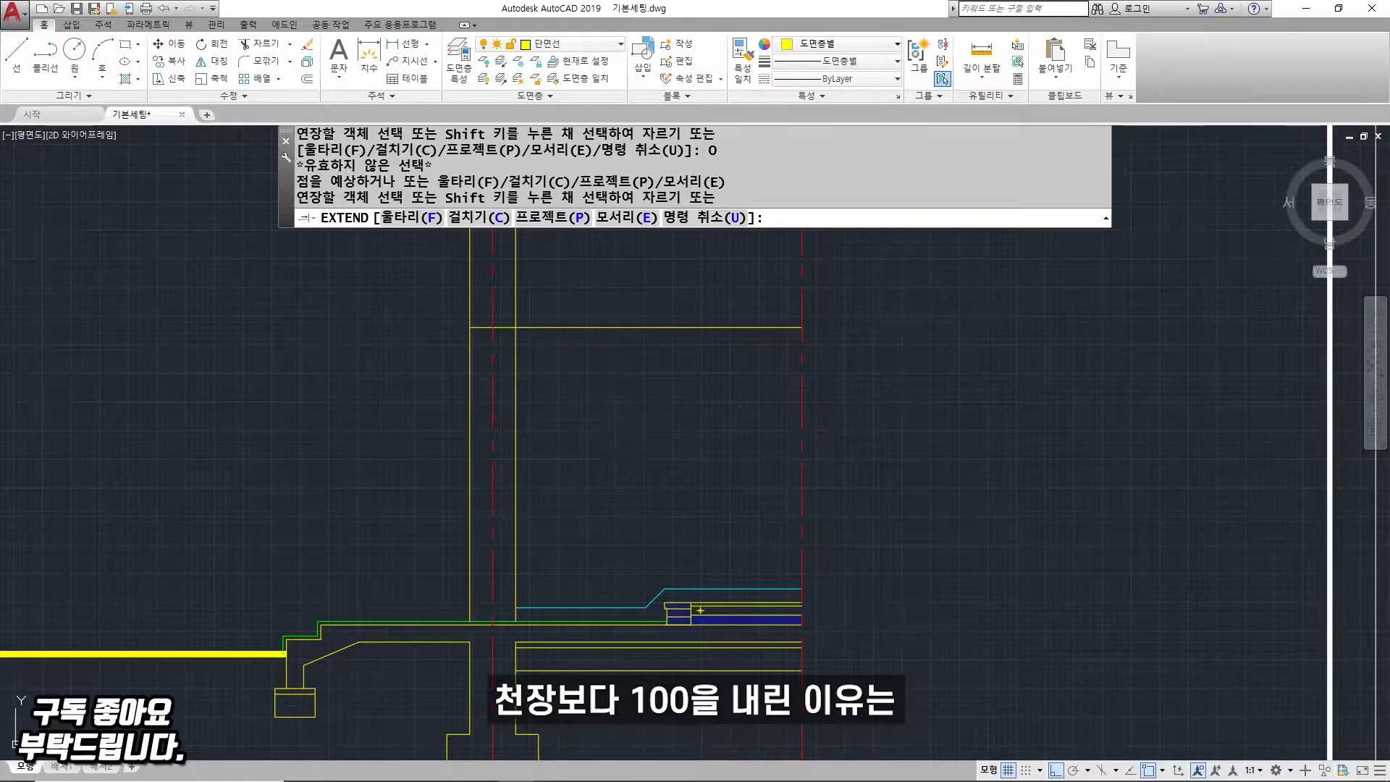
key("Escape")
Step: Offset the ceiling line 100 downward to mark the underside of the perimeter beam
type("0")
key("Return")
type("100")
key("Return")
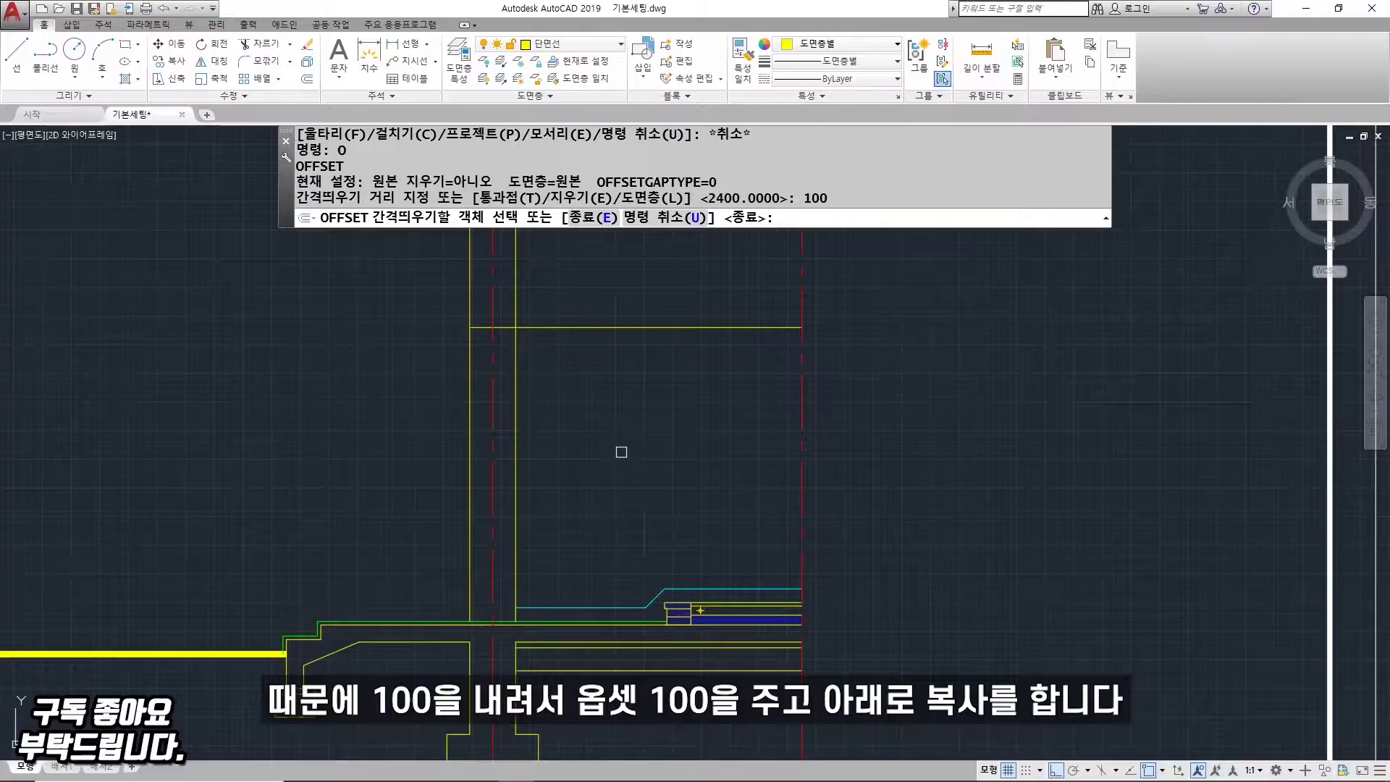
left_click(553, 328)
left_click(553, 356)
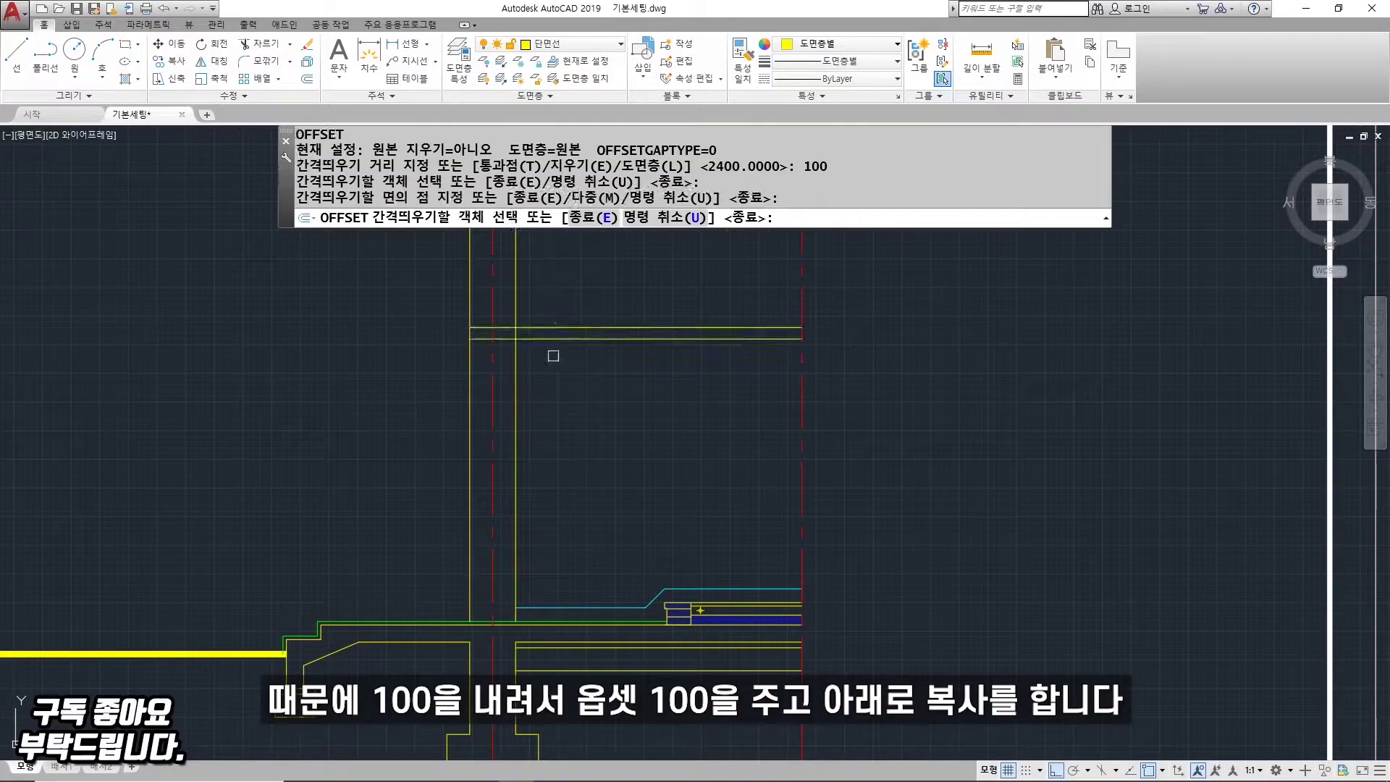
key("Escape")
Step: Trim the lower offset line to the wall thickness and remove the ceiling line's portion inside the wall
type("tr")
key("Return")
key("Return")
left_click(527, 338)
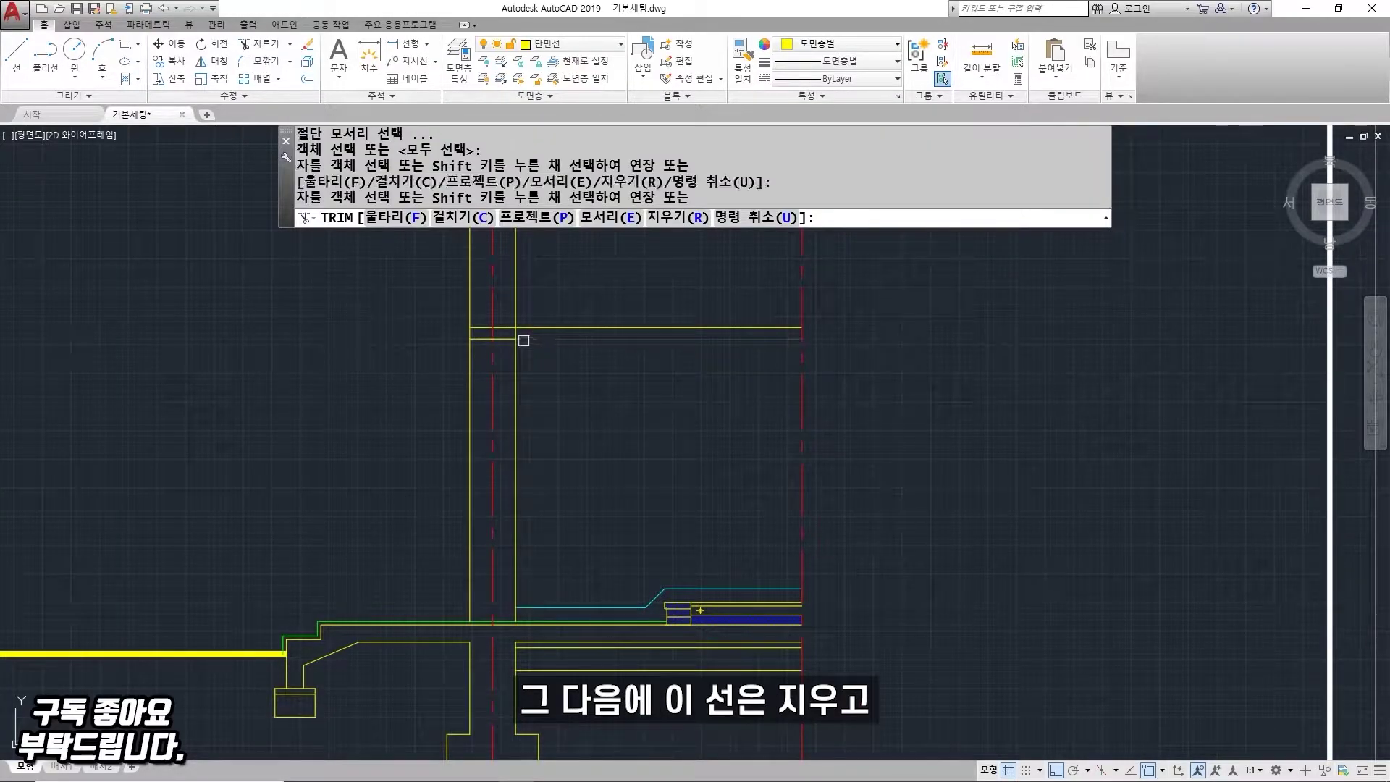
key("Escape")
left_click(482, 325)
key("Delete")
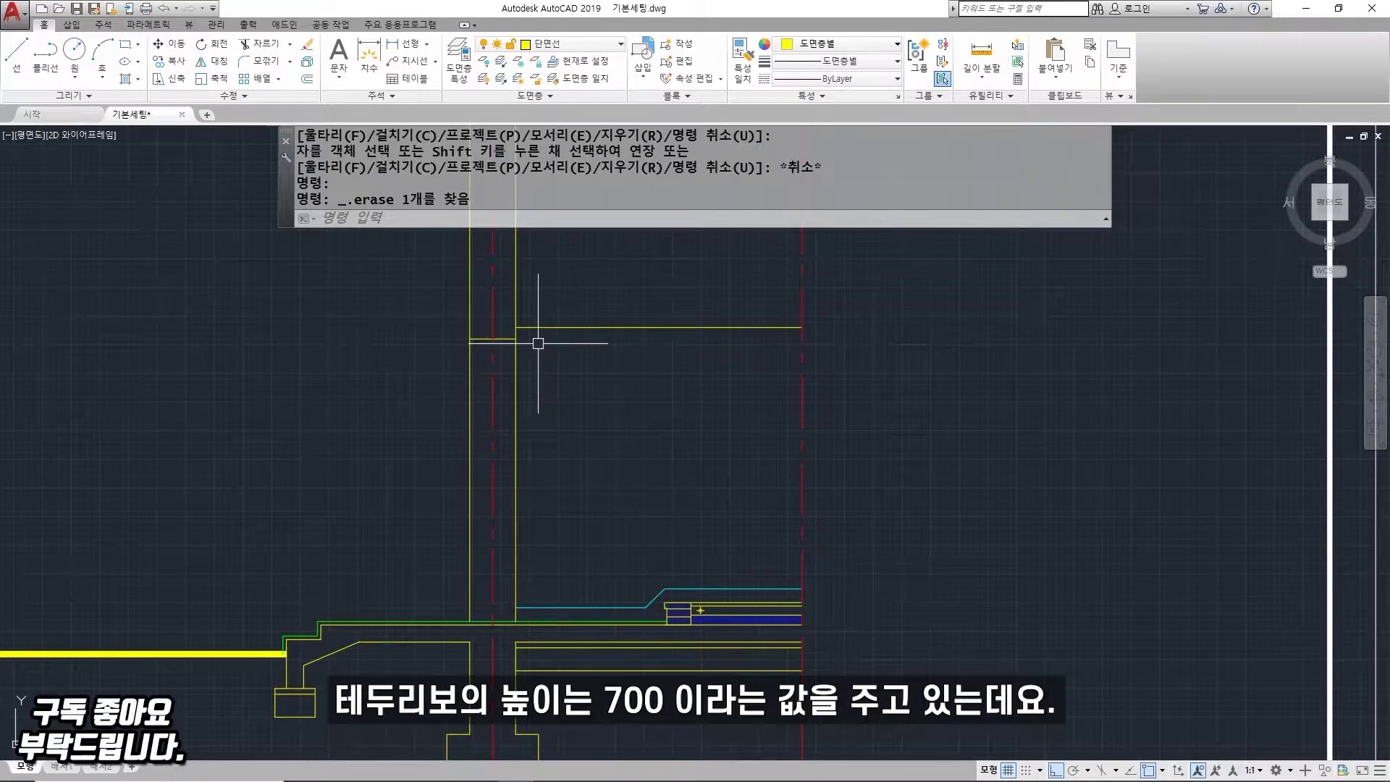
Step: Offset the beam's bottom line 700 upward to mark the top of the perimeter beam
type("o")
key("Return")
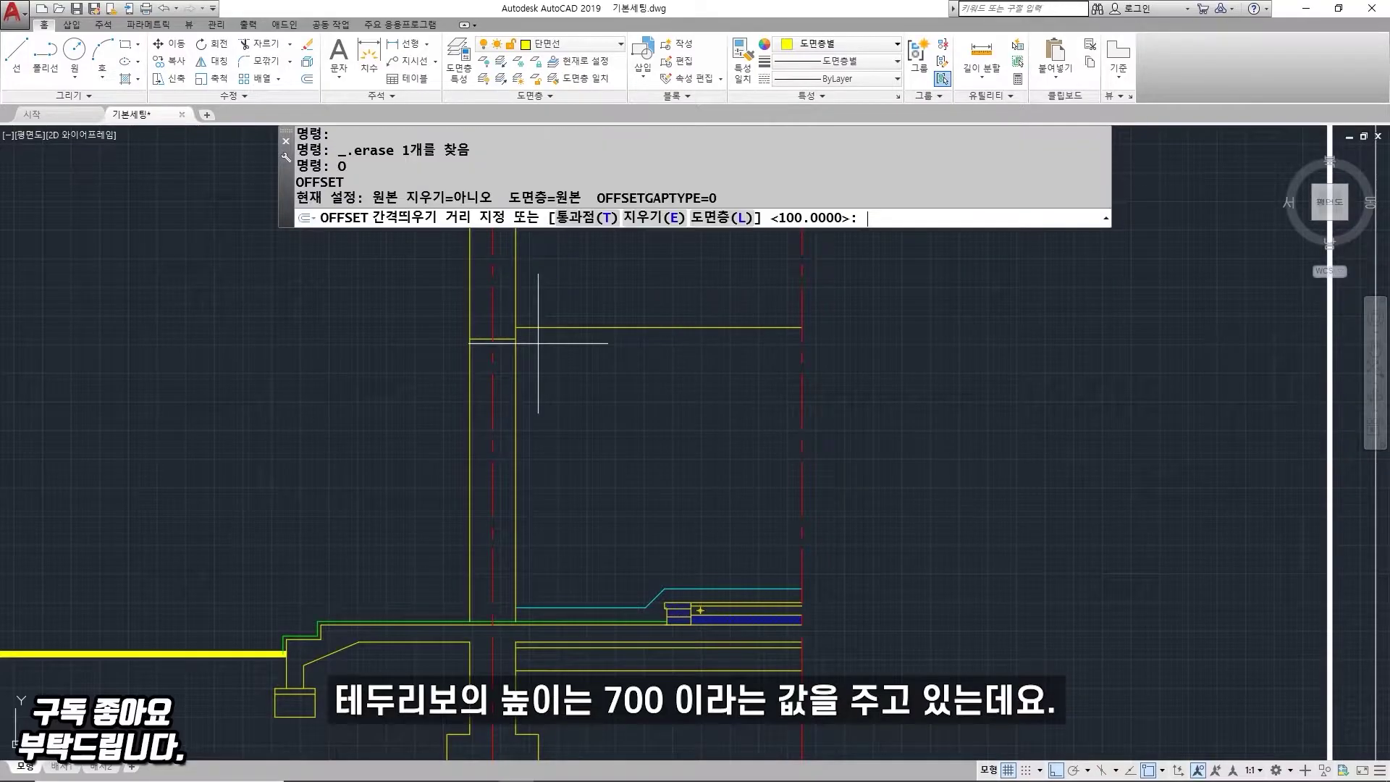
type("700")
key("Return")
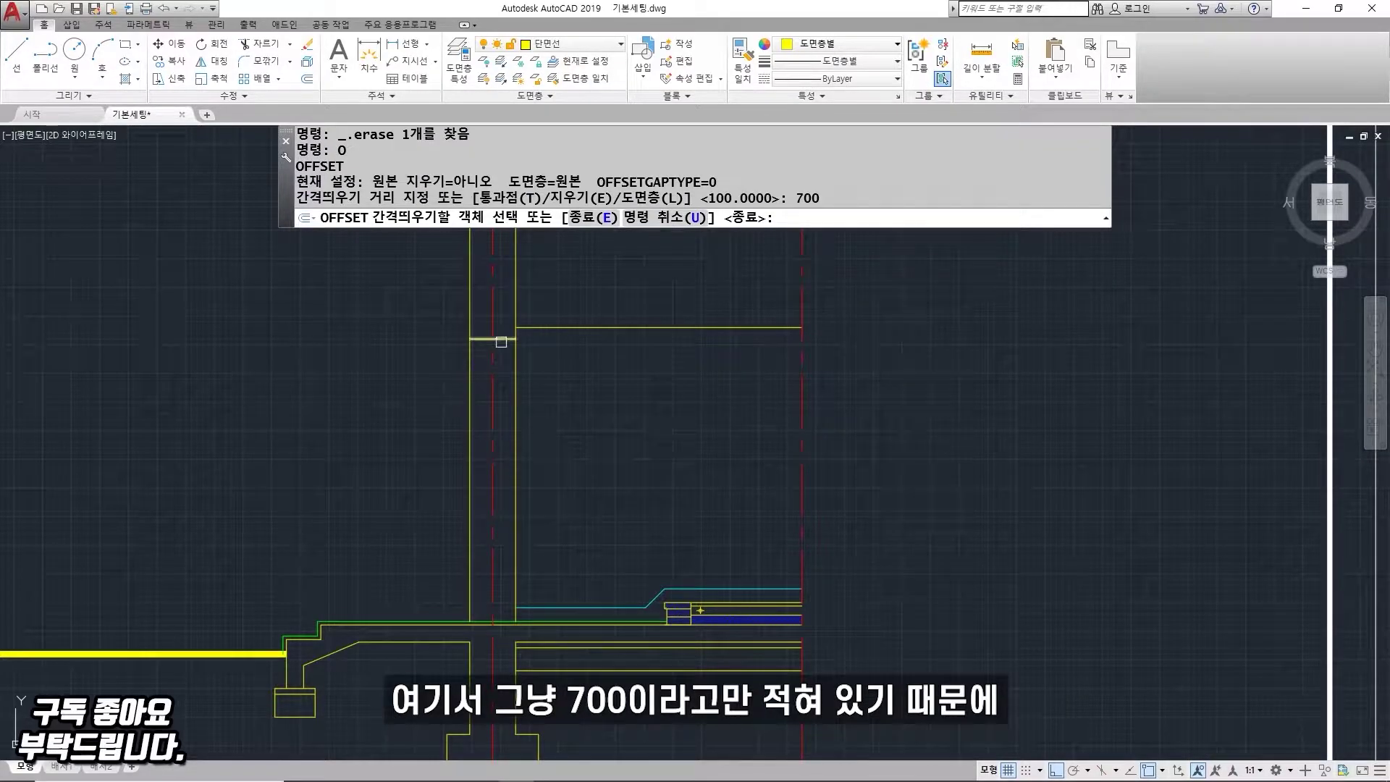
left_click(503, 339)
left_click(506, 302)
mouse_move(522, 352)
middle_mouse_down()
mouse_move(533, 449)
mouse_move(558, 451)
middle_mouse_up()
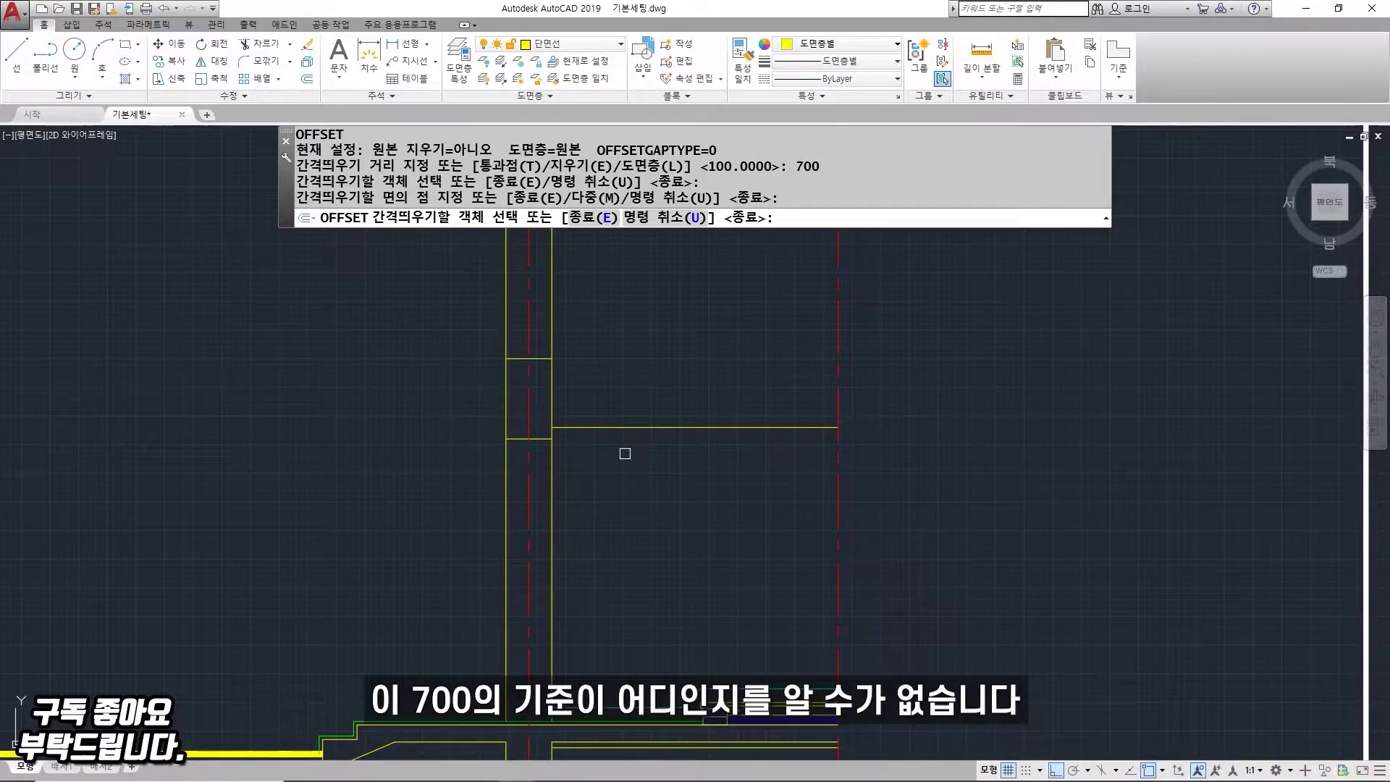
key("Escape")
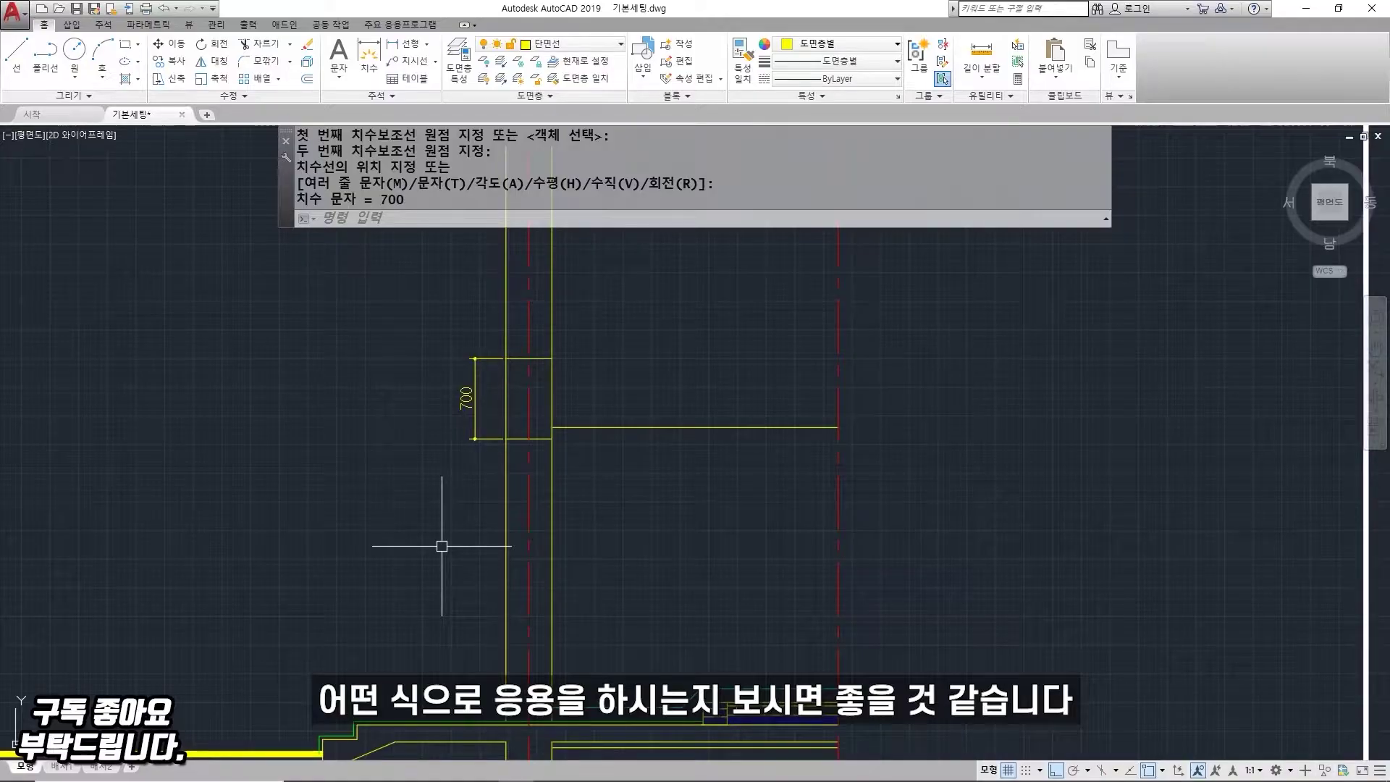
Step: Delete the 700 dimension beside the perimeter beam
left_click(466, 455)
left_click(454, 346)
key("Delete")
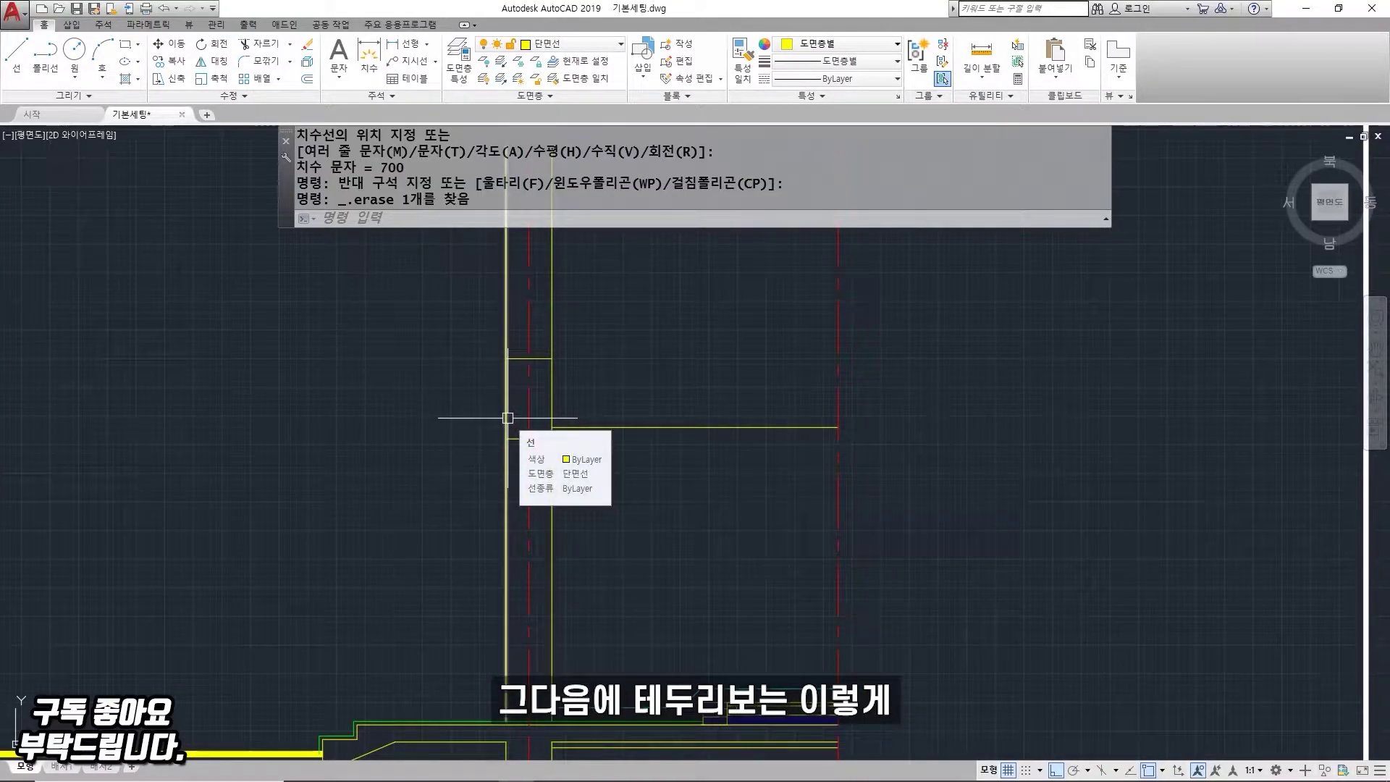
Step: Offset the beam's bottom line 150 upward inside the wall
scroll(508, 418, "up", 2)
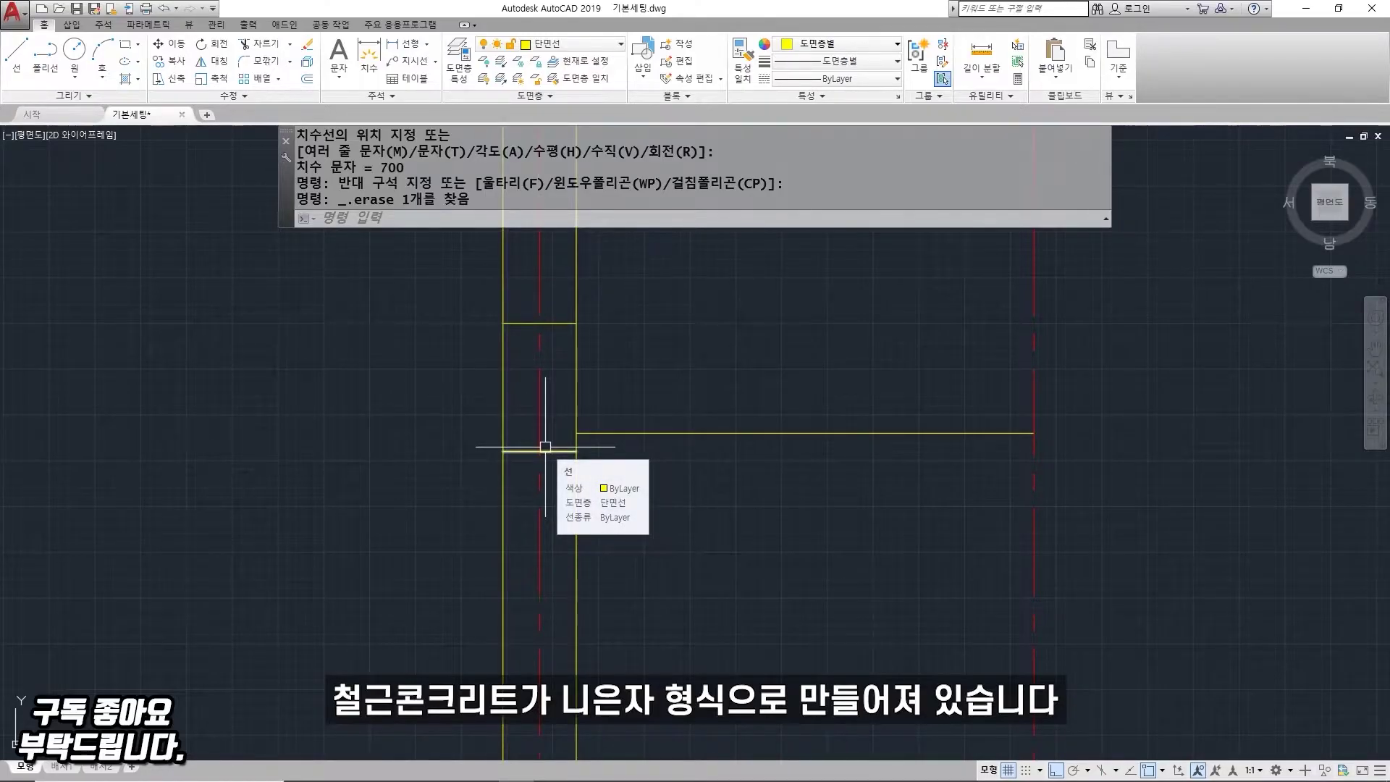
type("O")
key("Return")
type("150")
key("Return")
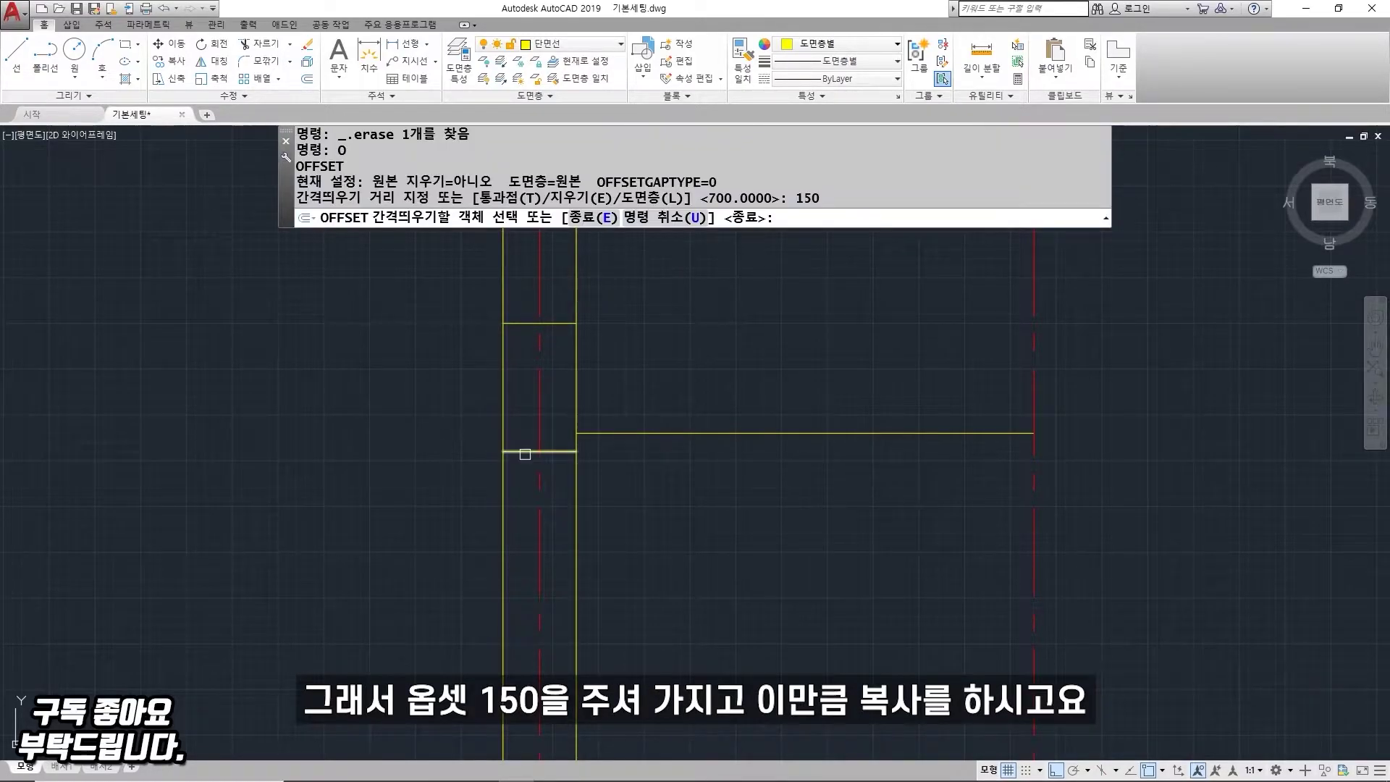
left_click(525, 454)
left_click(532, 434)
key("Escape")
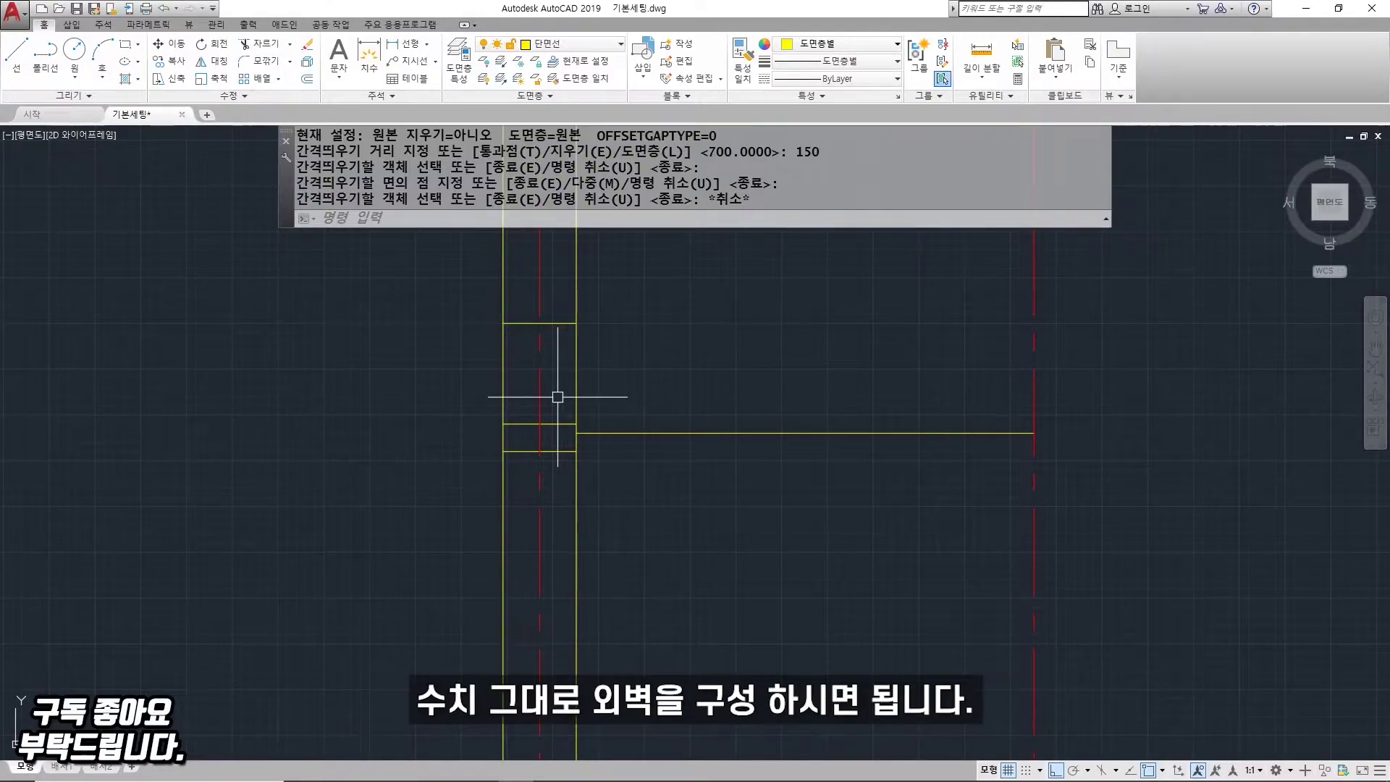
Step: Offset the exterior wall line 90 inward
type("o")
key("Return")
type("90")
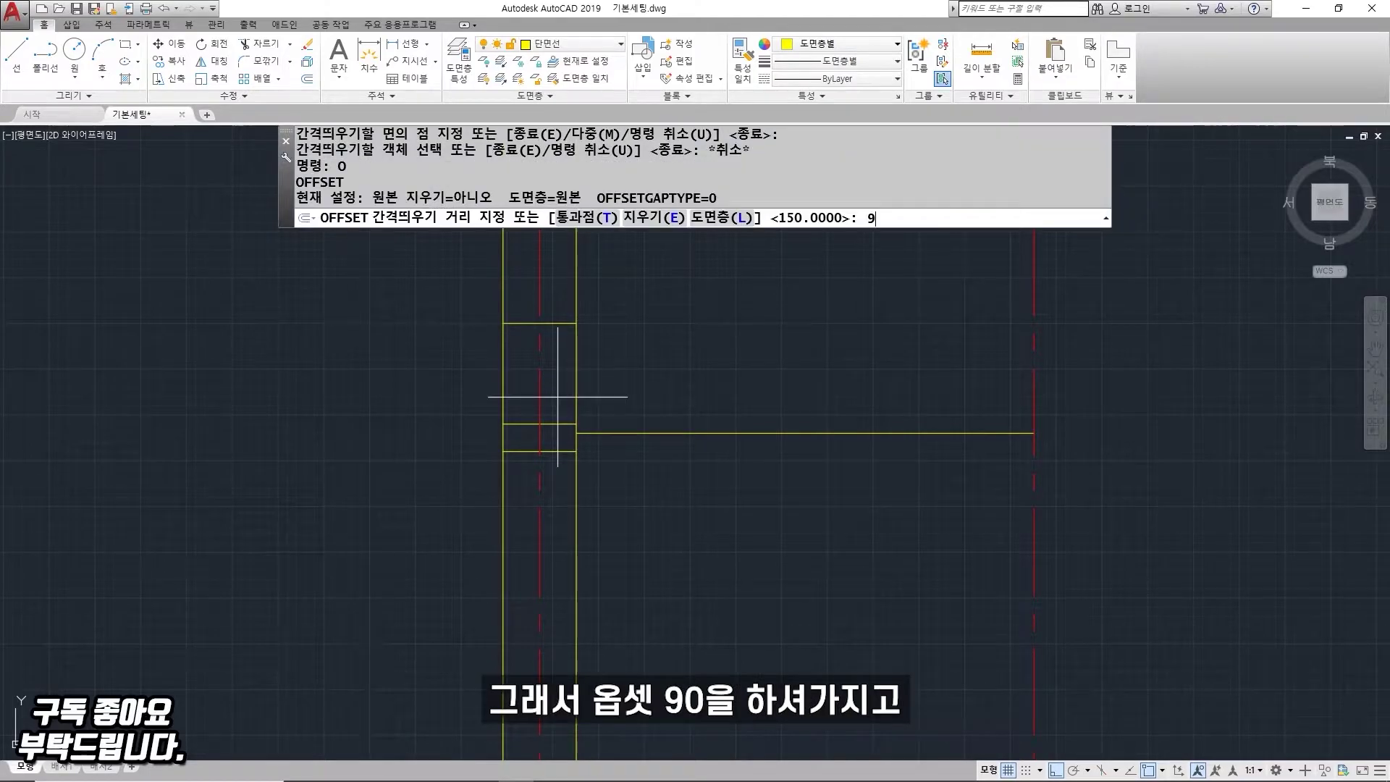
key("Return")
left_click(503, 395)
left_click(522, 393)
key("Return")
Step: Offset the new inner vertical wall line a further 120 inward
key("Return")
type("120")
key("Return")
left_click(522, 393)
left_click(532, 393)
key("Escape")
Step: Trim the vertical lines crossing the beam's lower part and the 150 offset line's inner end to form an L-shaped beam section
type("tr")
key("Return")
key("Return")
scroll(535, 320, "up", 2)
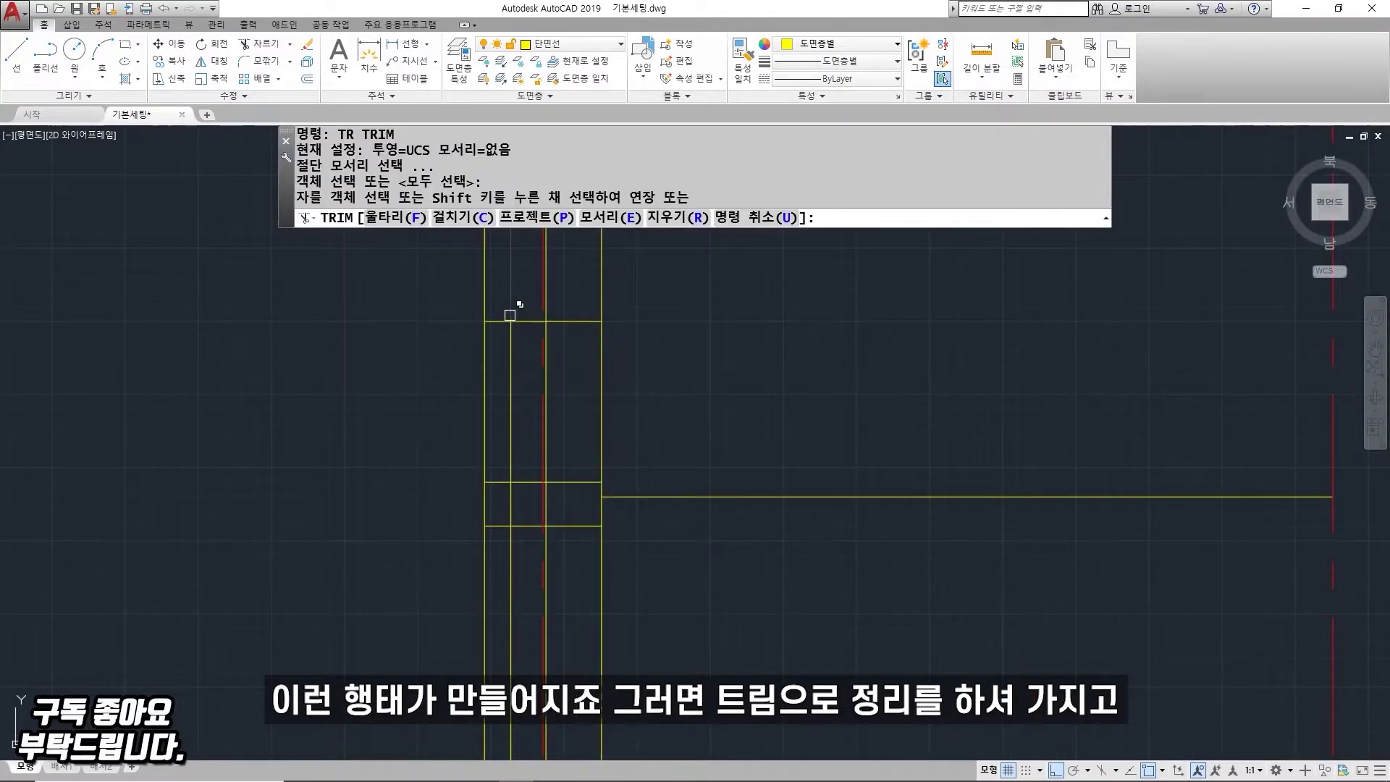
left_click(511, 503)
left_click(546, 500)
middle_click_drag(571, 472, 590, 472)
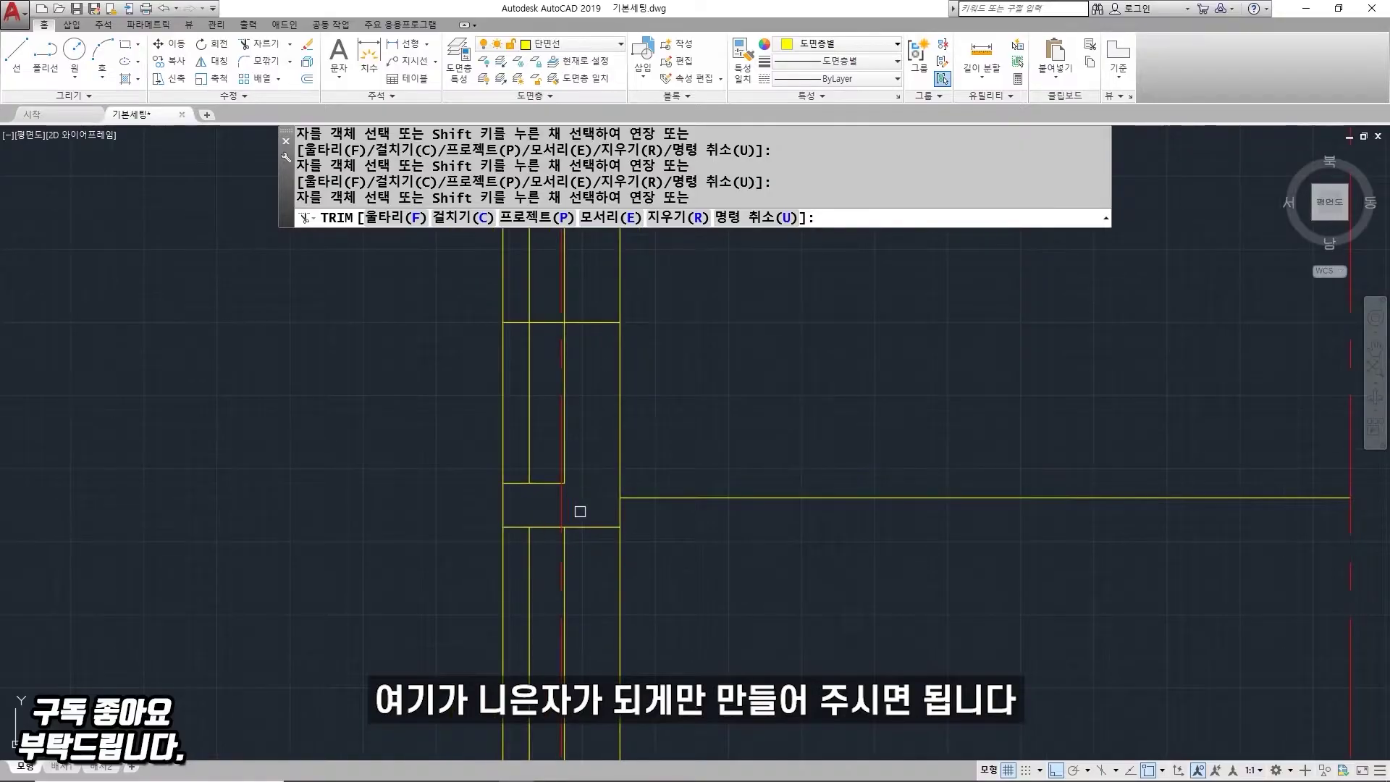
left_click(550, 542)
key("Return")
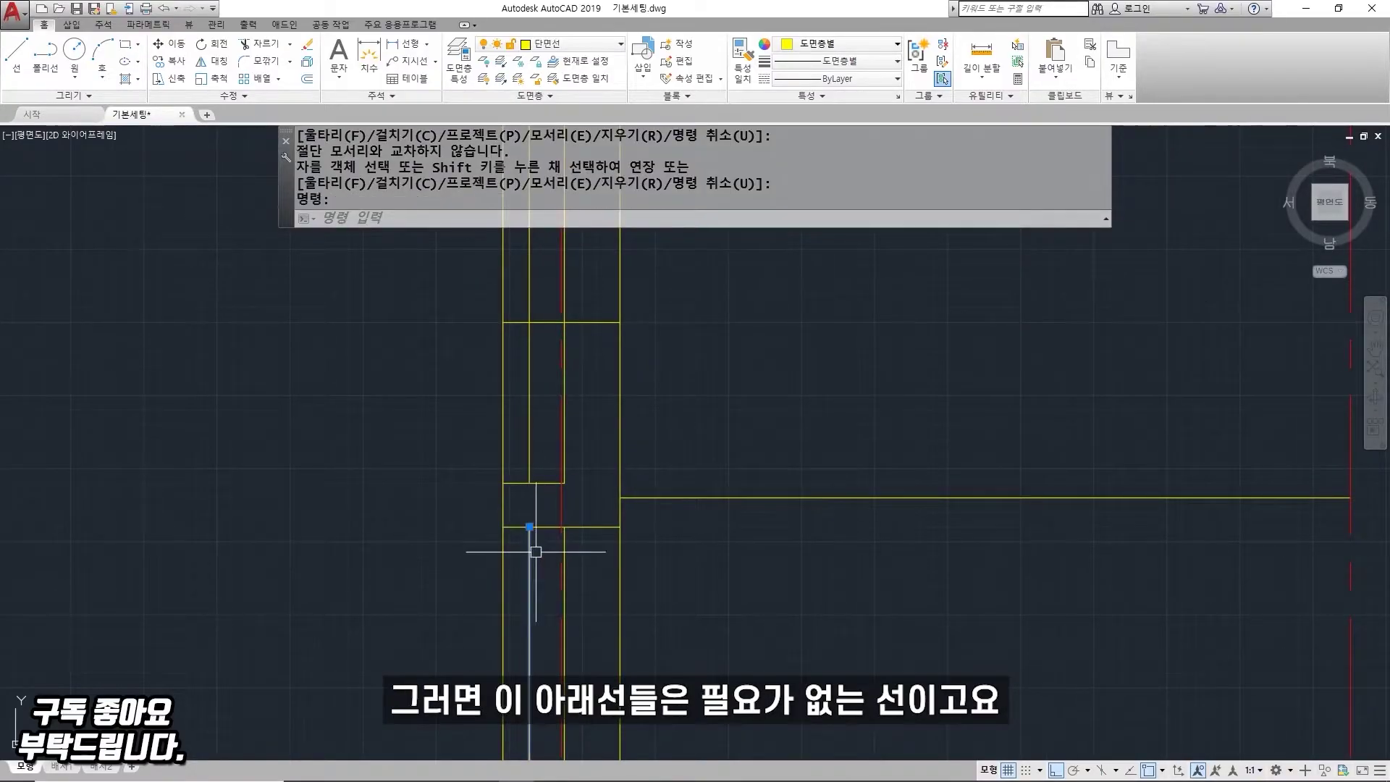
Step: Delete the two leftover inner vertical lines below the beam
left_click(565, 552)
key("Delete")
middle_click_drag(596, 488, 589, 496)
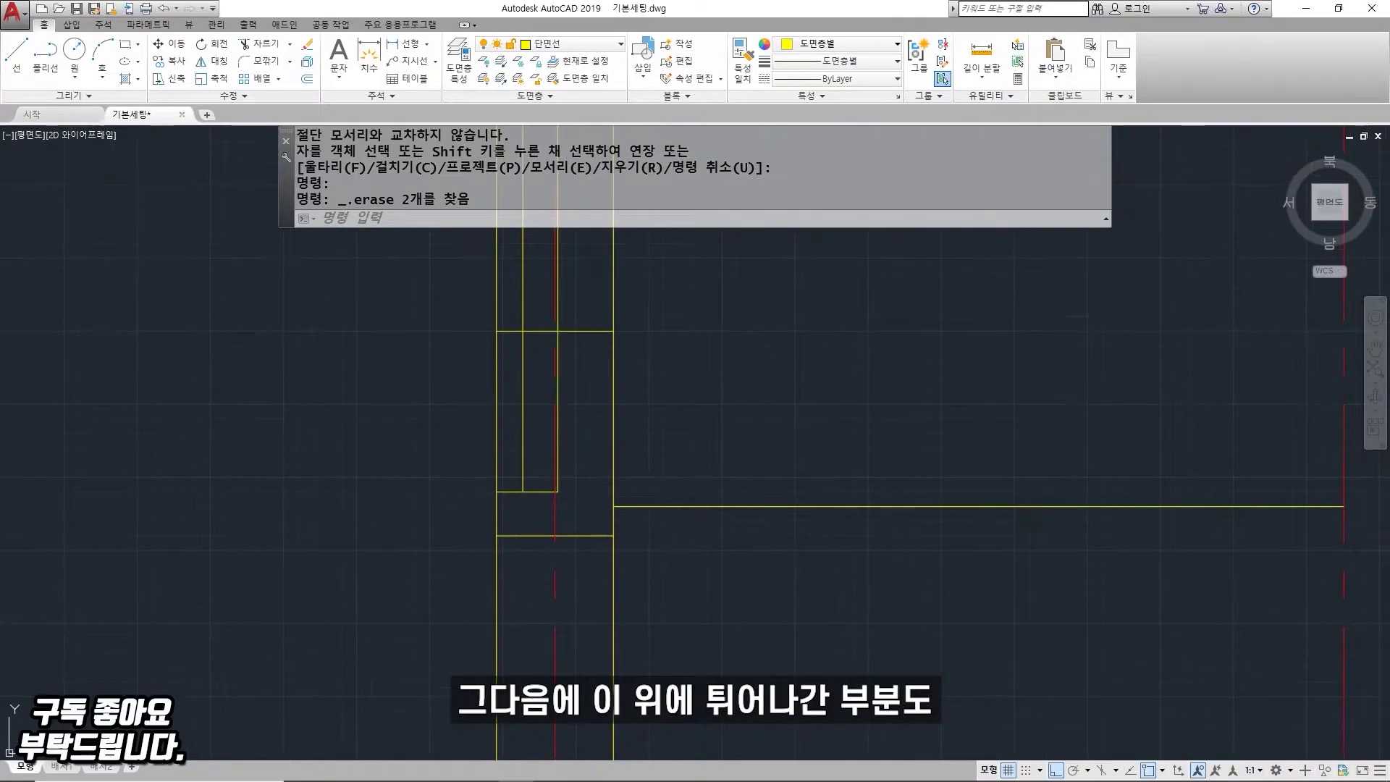
Step: Trim the two inner vertical lines that project above the top of the beam
type("tr")
key("Return")
key("Return")
left_click(525, 319)
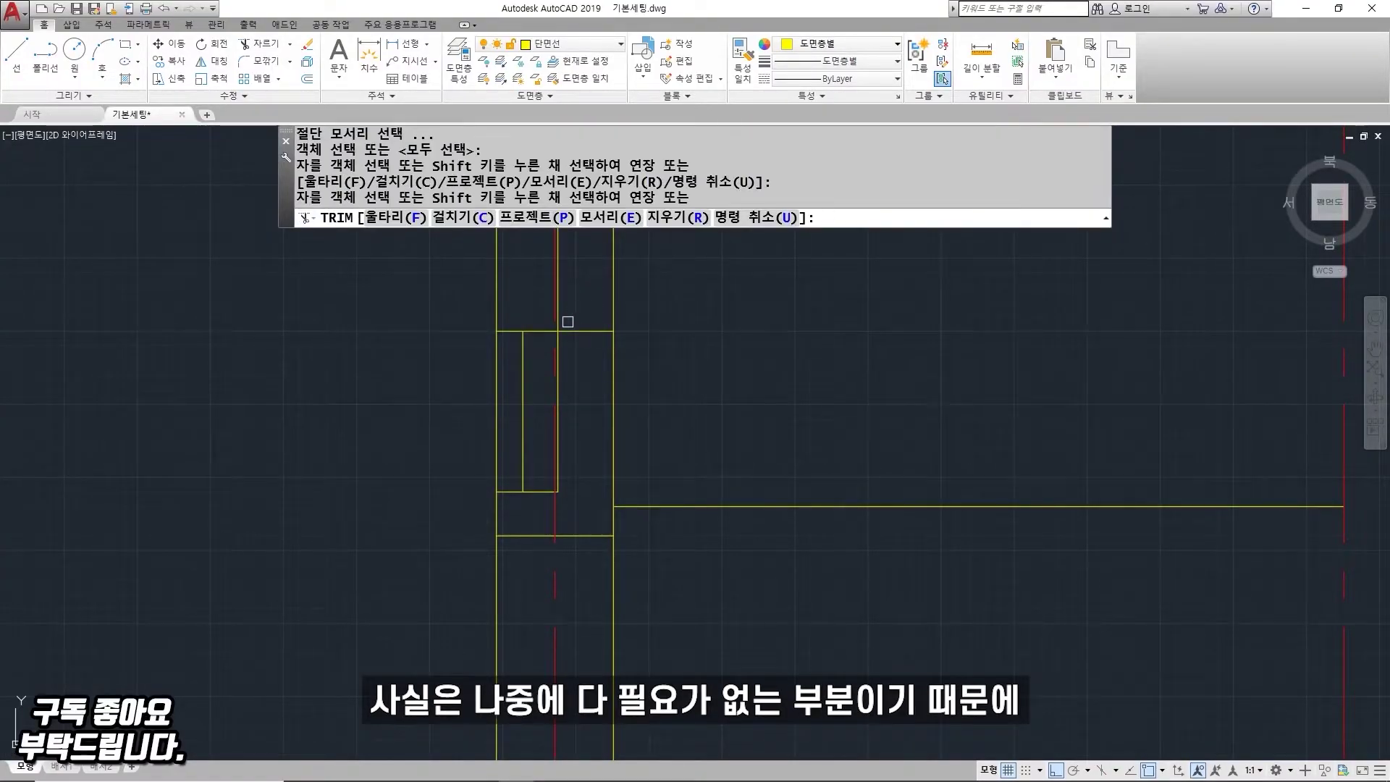
left_click(562, 321)
key("Escape")
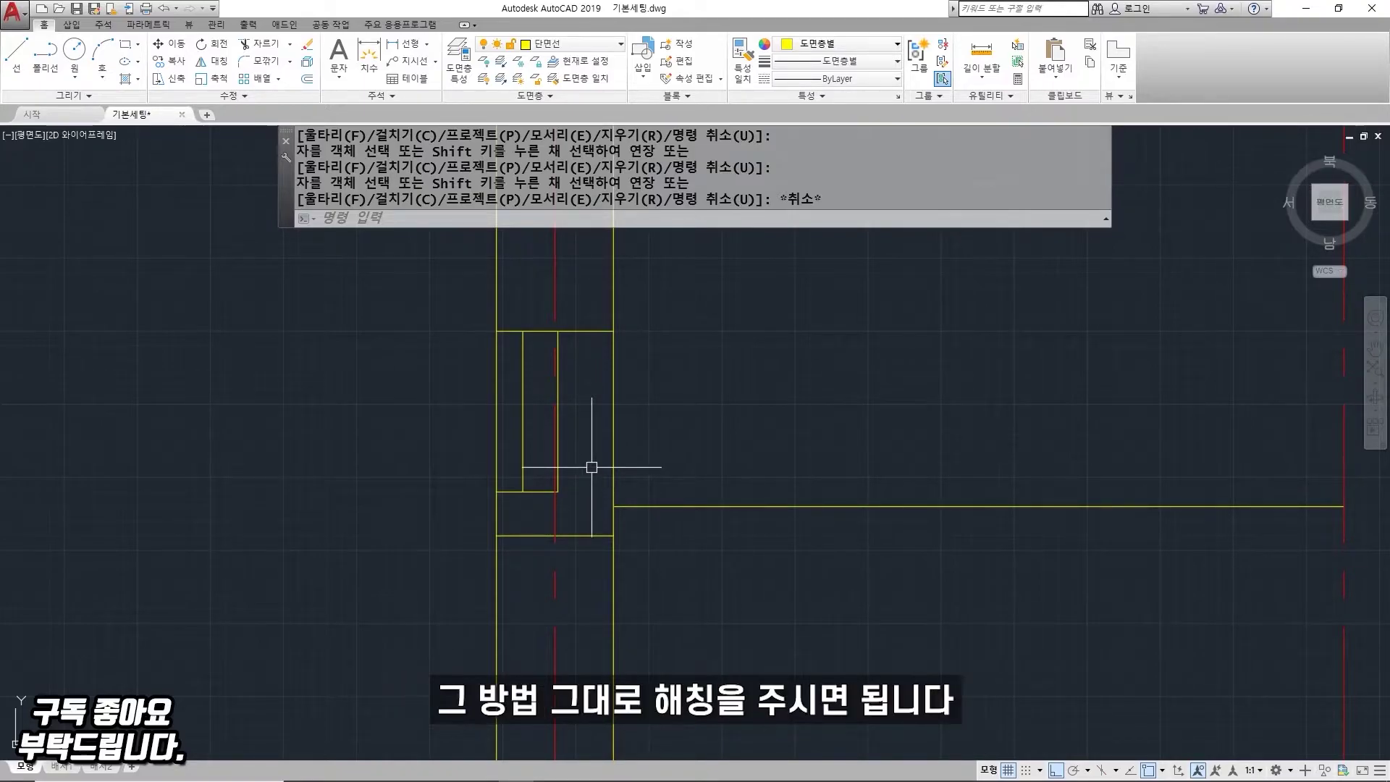
Step: Hatch the outer brick strip beside the beam with a user-defined pattern at 60 spacing
type("h")
key("Return")
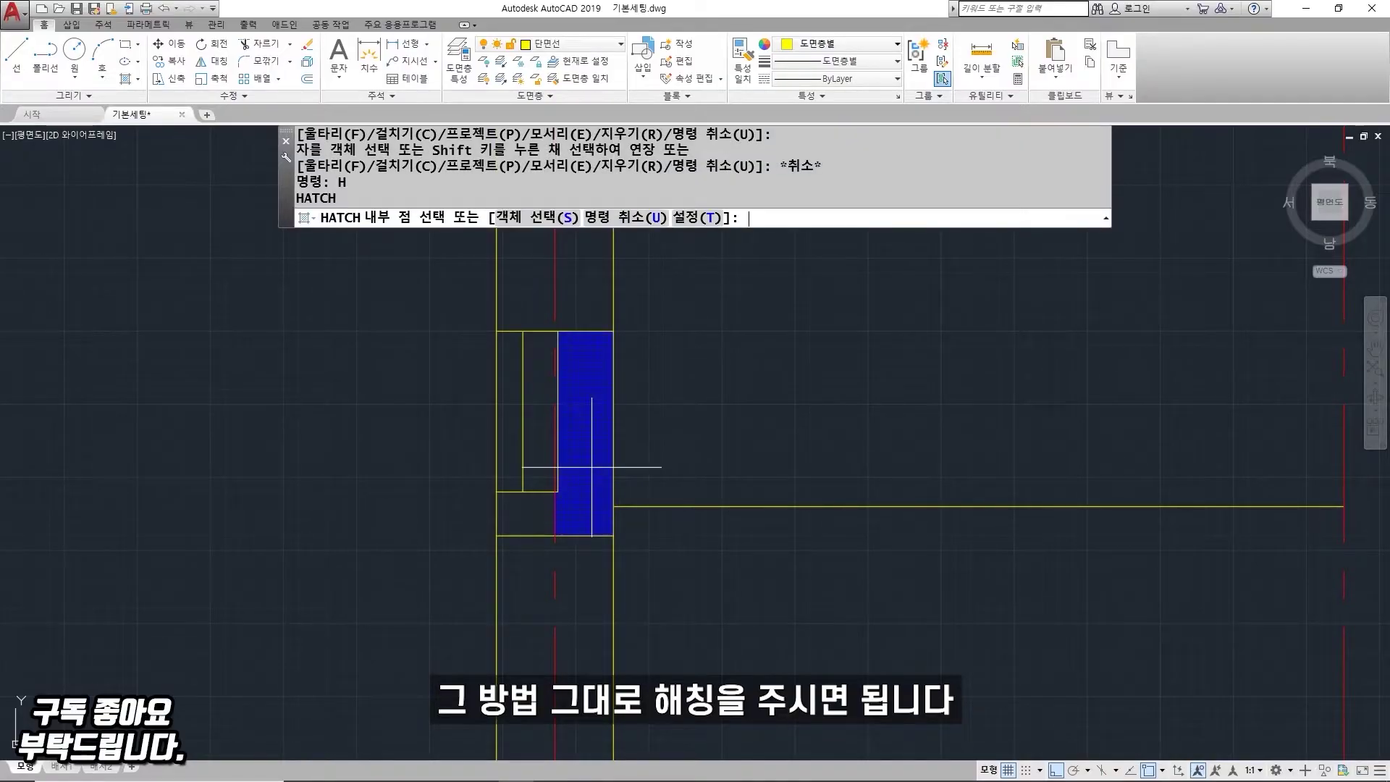
left_click(359, 44)
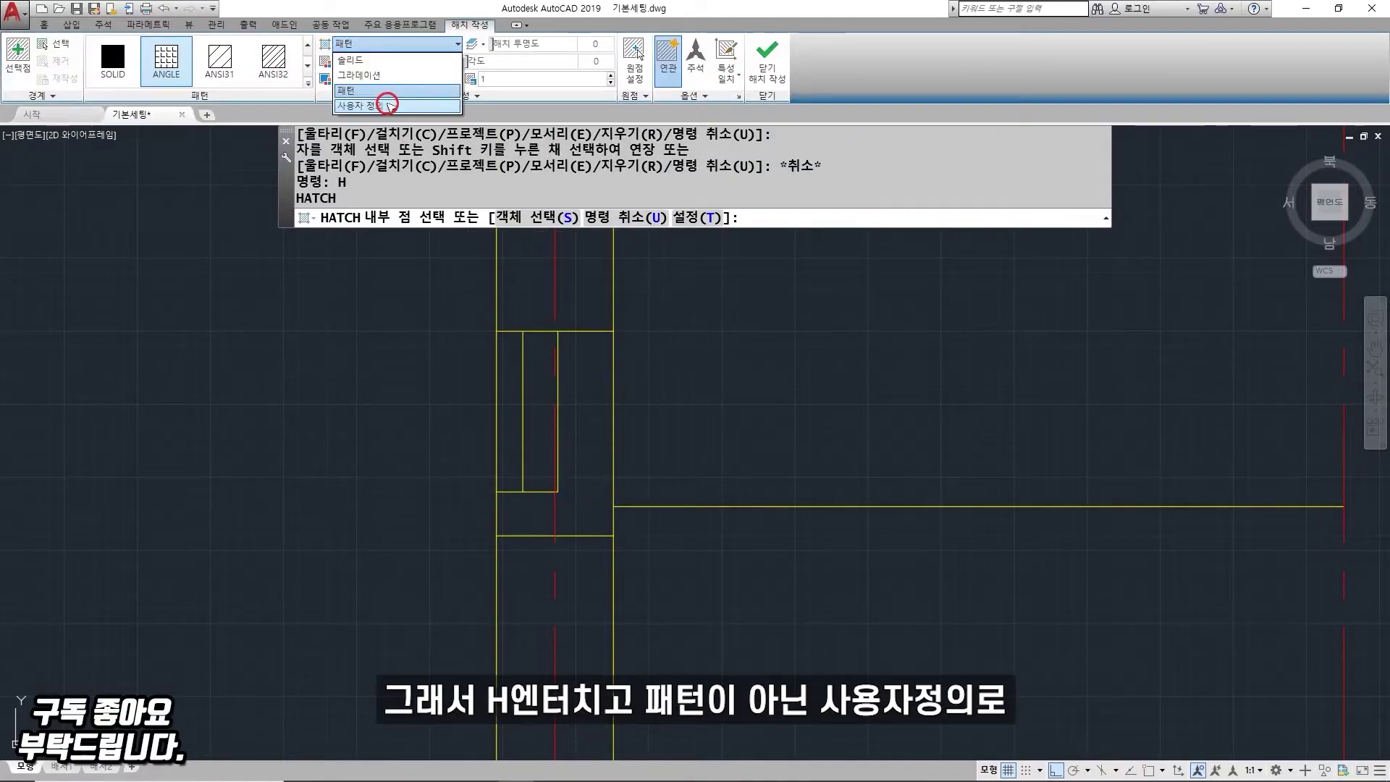
left_click(389, 106)
double_click(502, 79)
type("60")
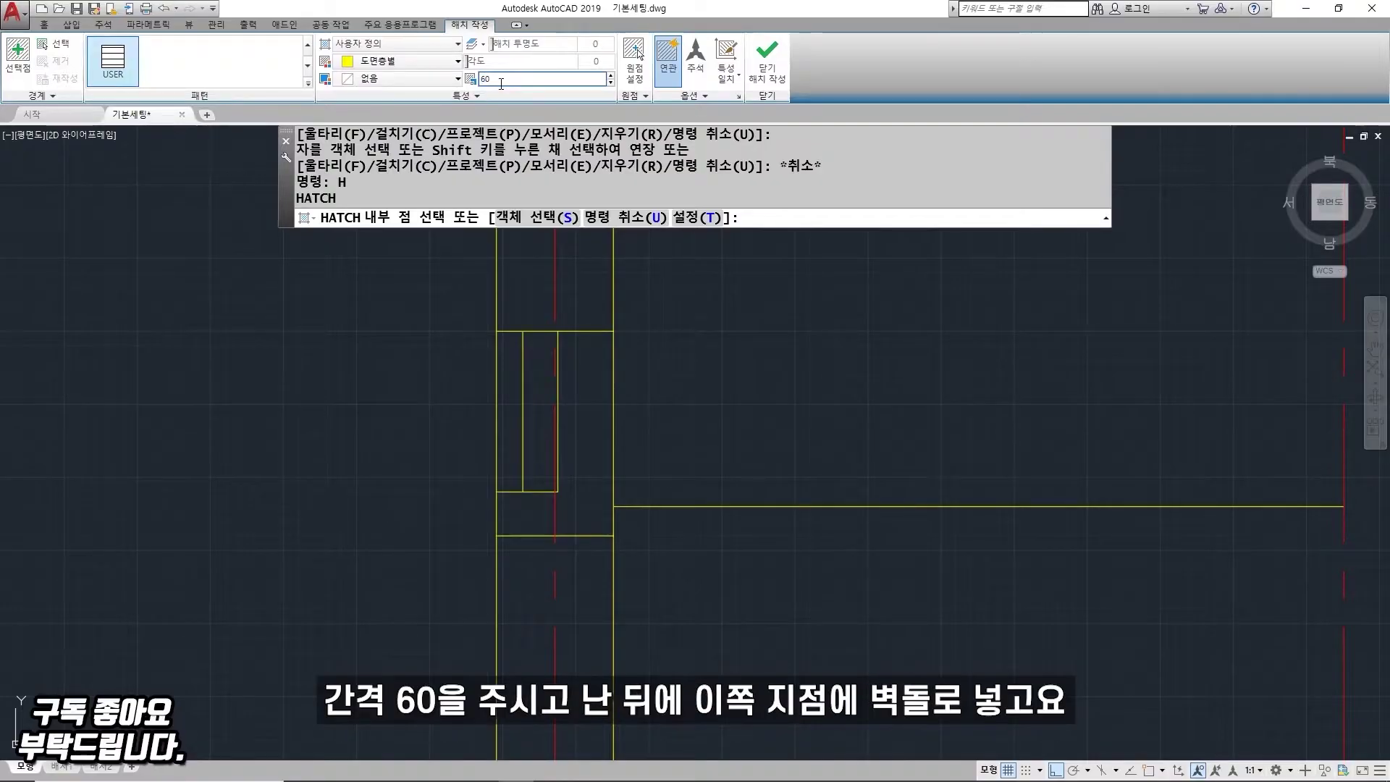
left_click(509, 409)
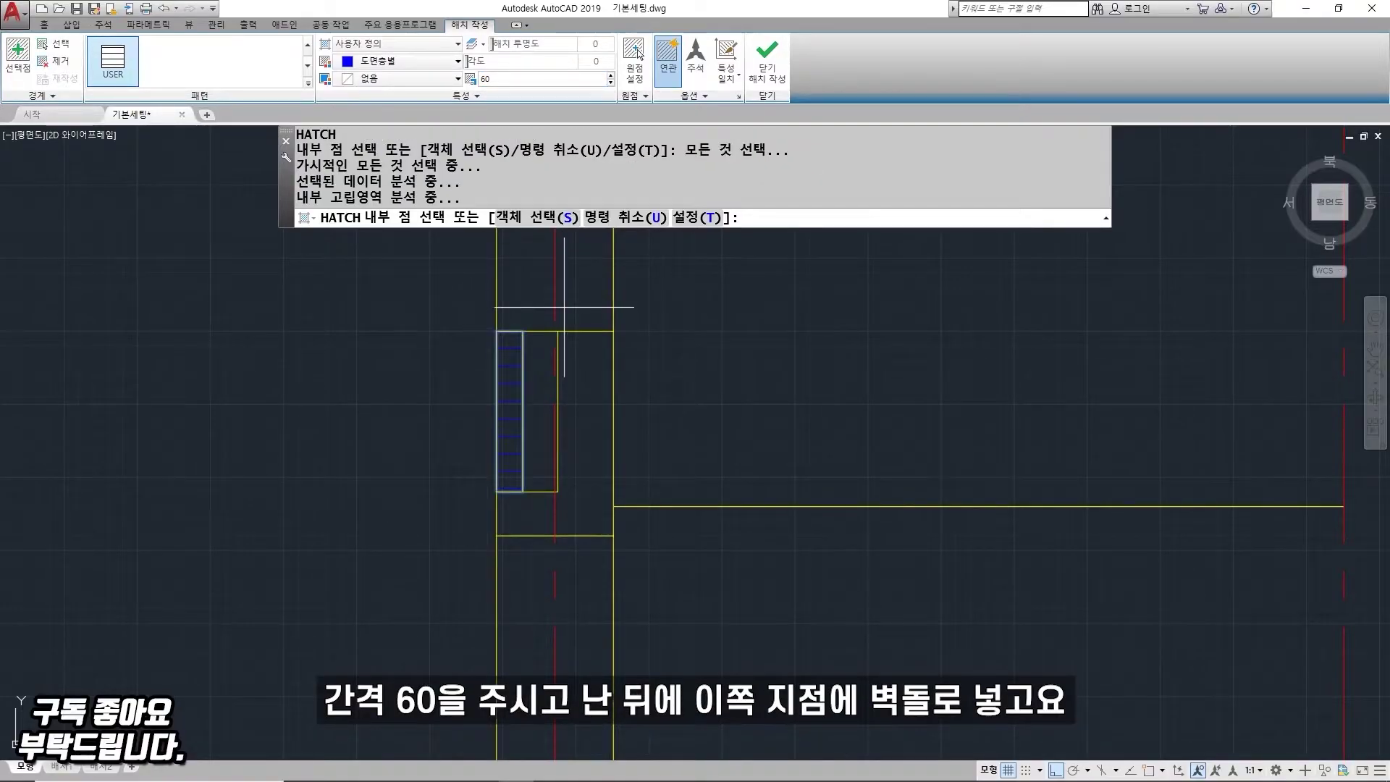
Step: Put the brick-course hatch on the 단면선 layer and set its origin at the strip's lower-left corner
left_click(443, 99)
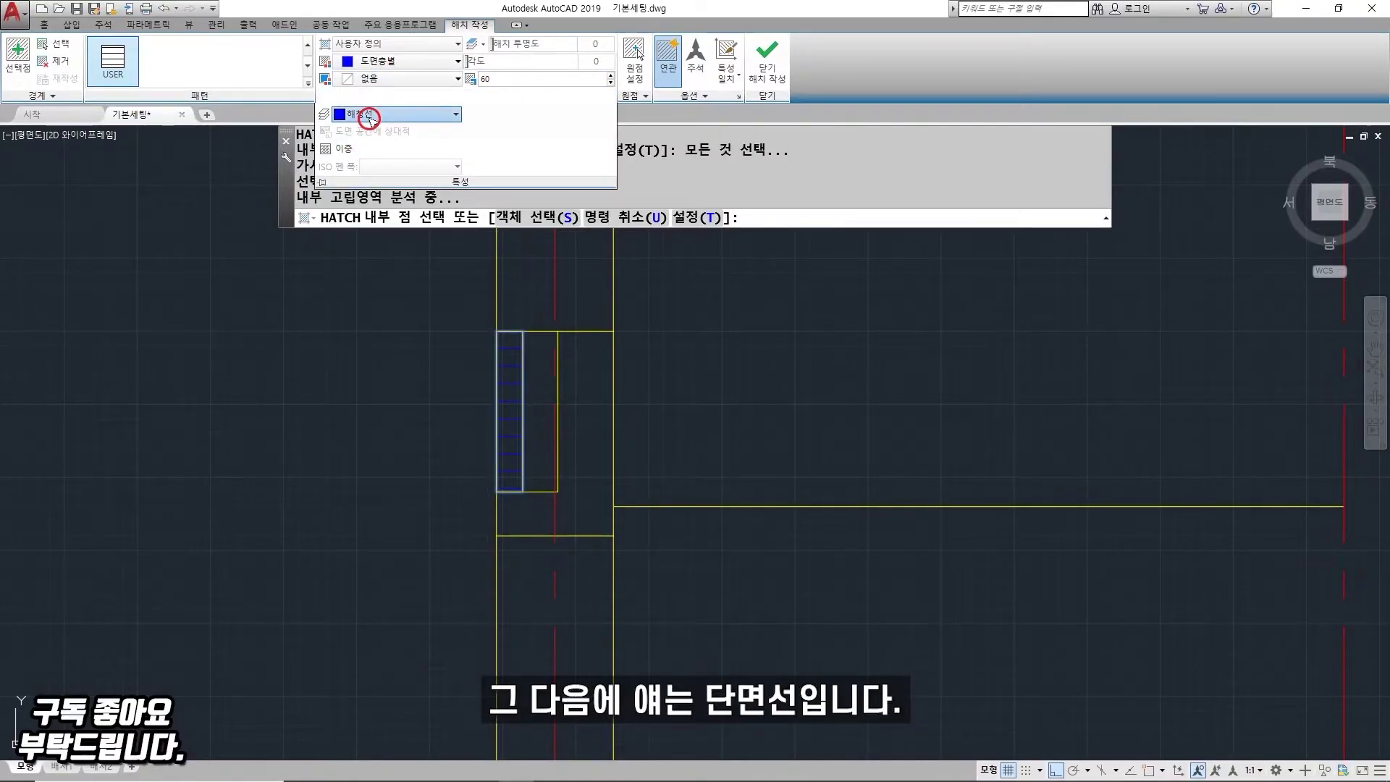
left_click(372, 122)
left_click(404, 175)
left_click(634, 68)
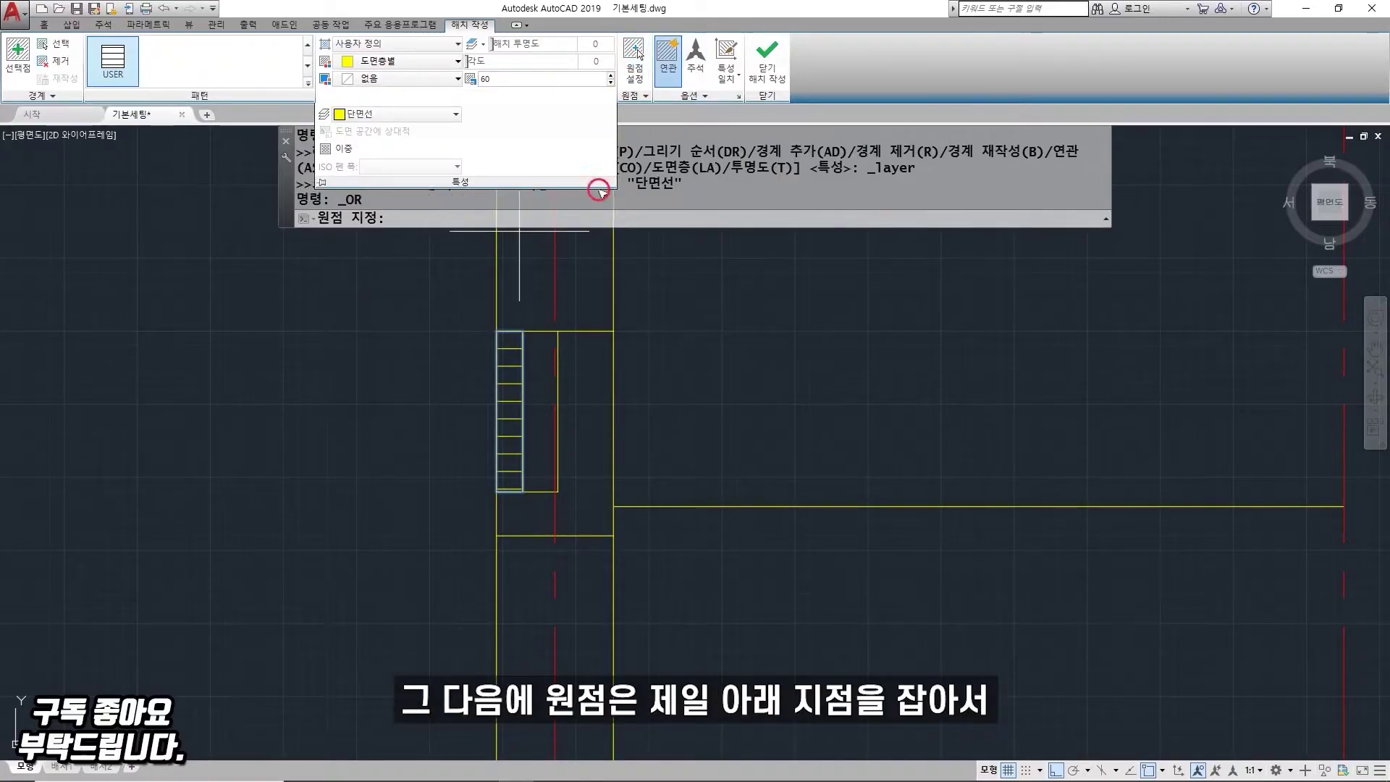
left_click(497, 491)
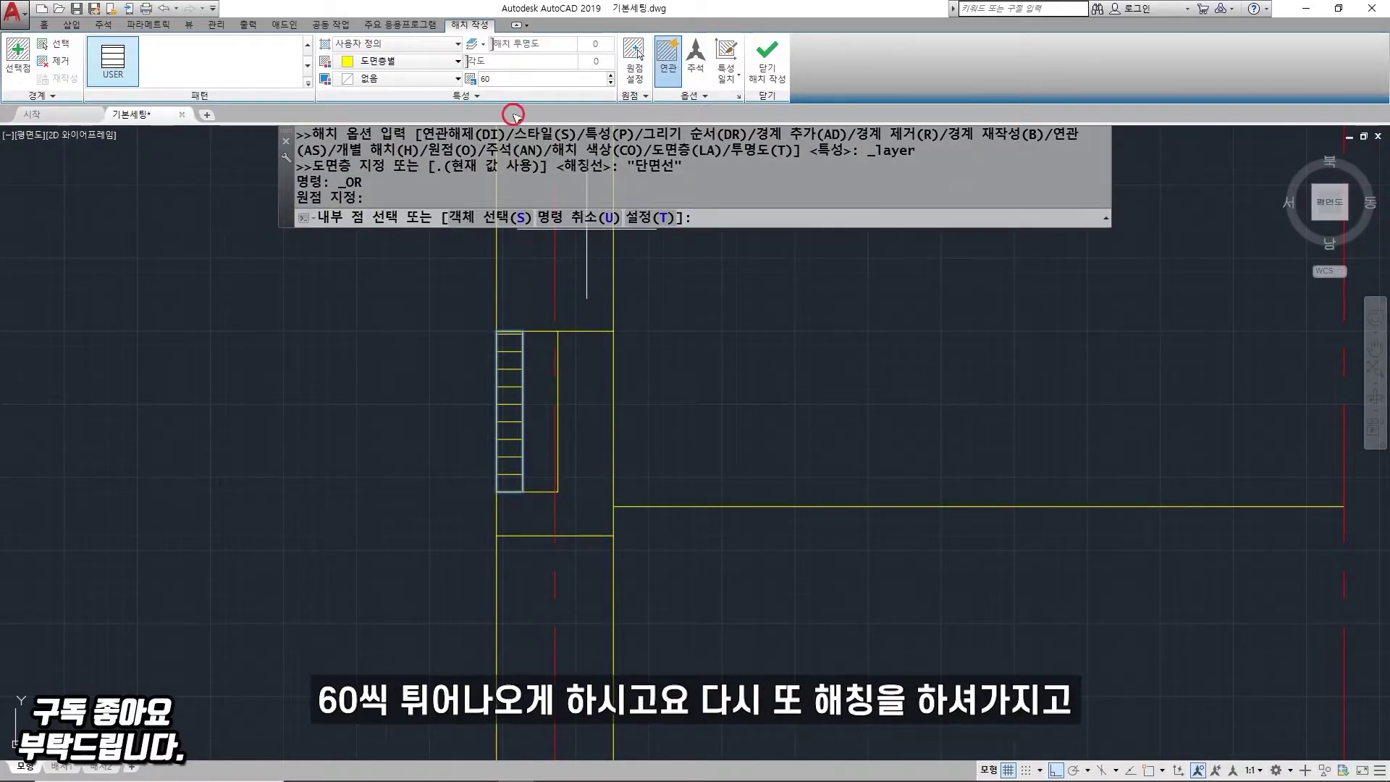
left_click(767, 61)
Step: Add a second hatch to the brick strip using pattern ANSI31 at scale 10 on the 해칭선 layer
type("H")
key("Return")
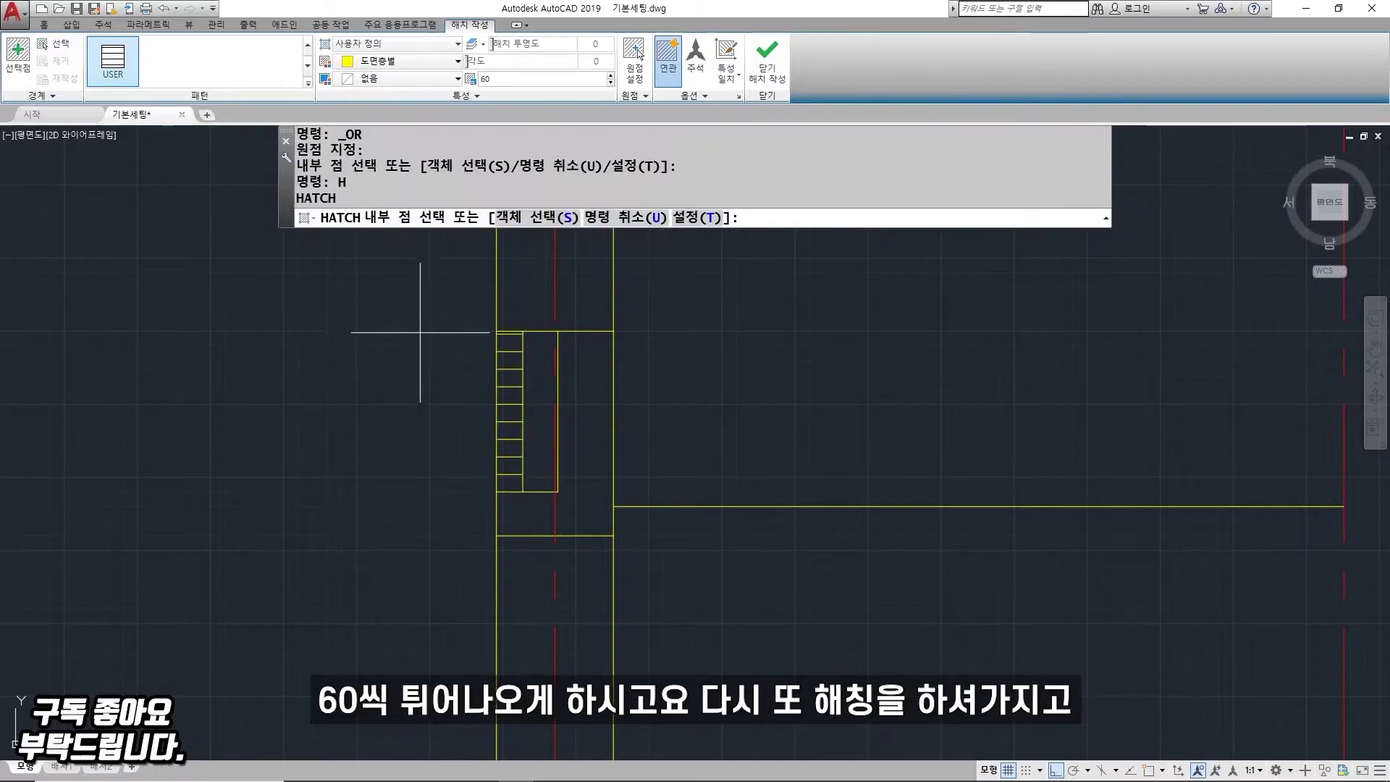
left_click(384, 44)
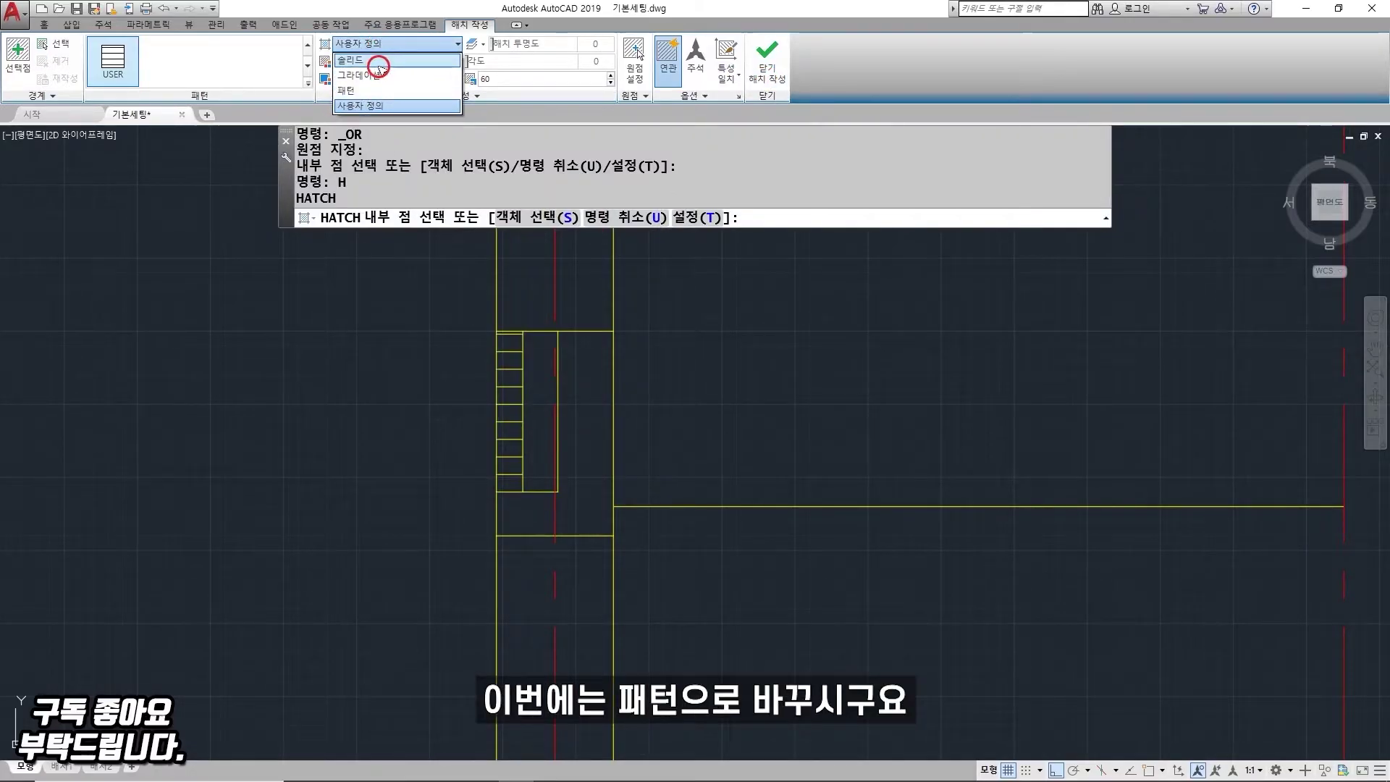
left_click(347, 90)
left_click(219, 61)
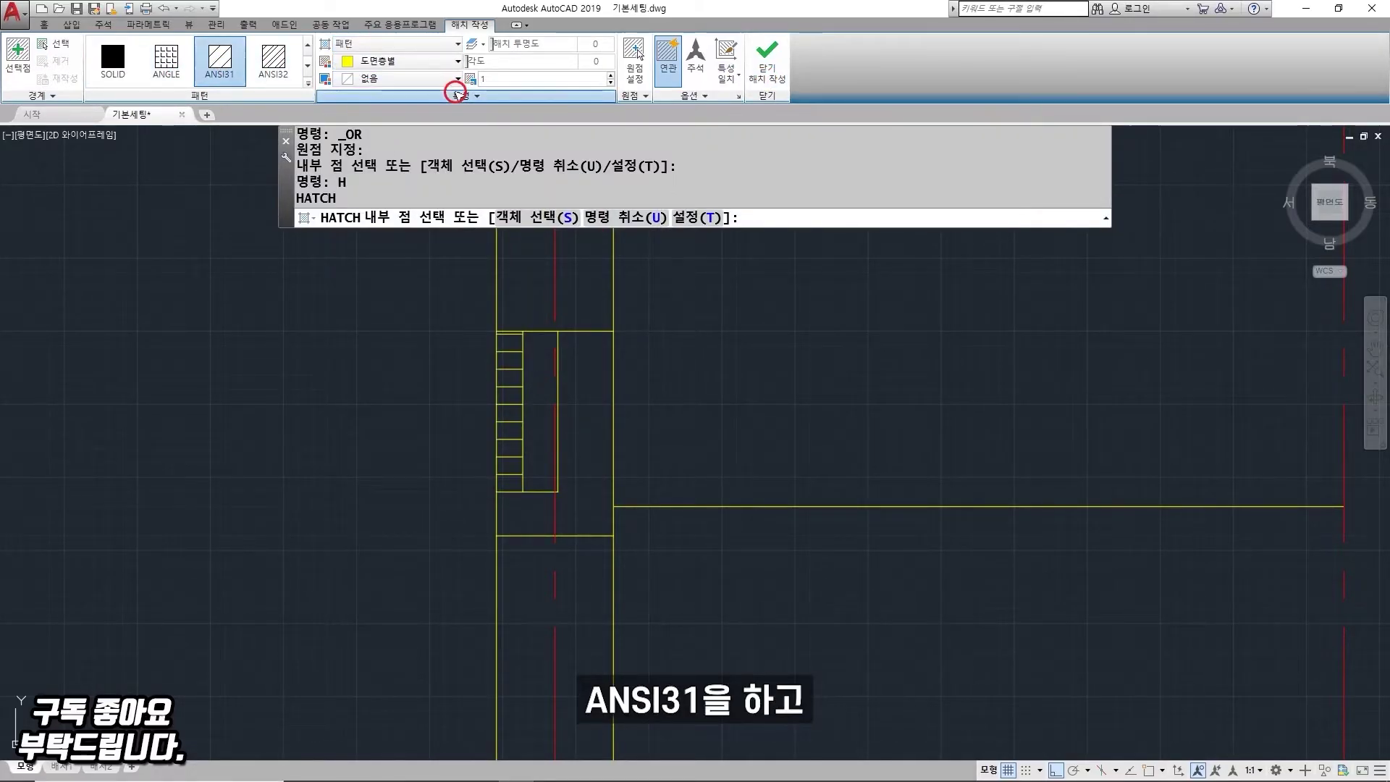
left_click(456, 93)
left_click(391, 114)
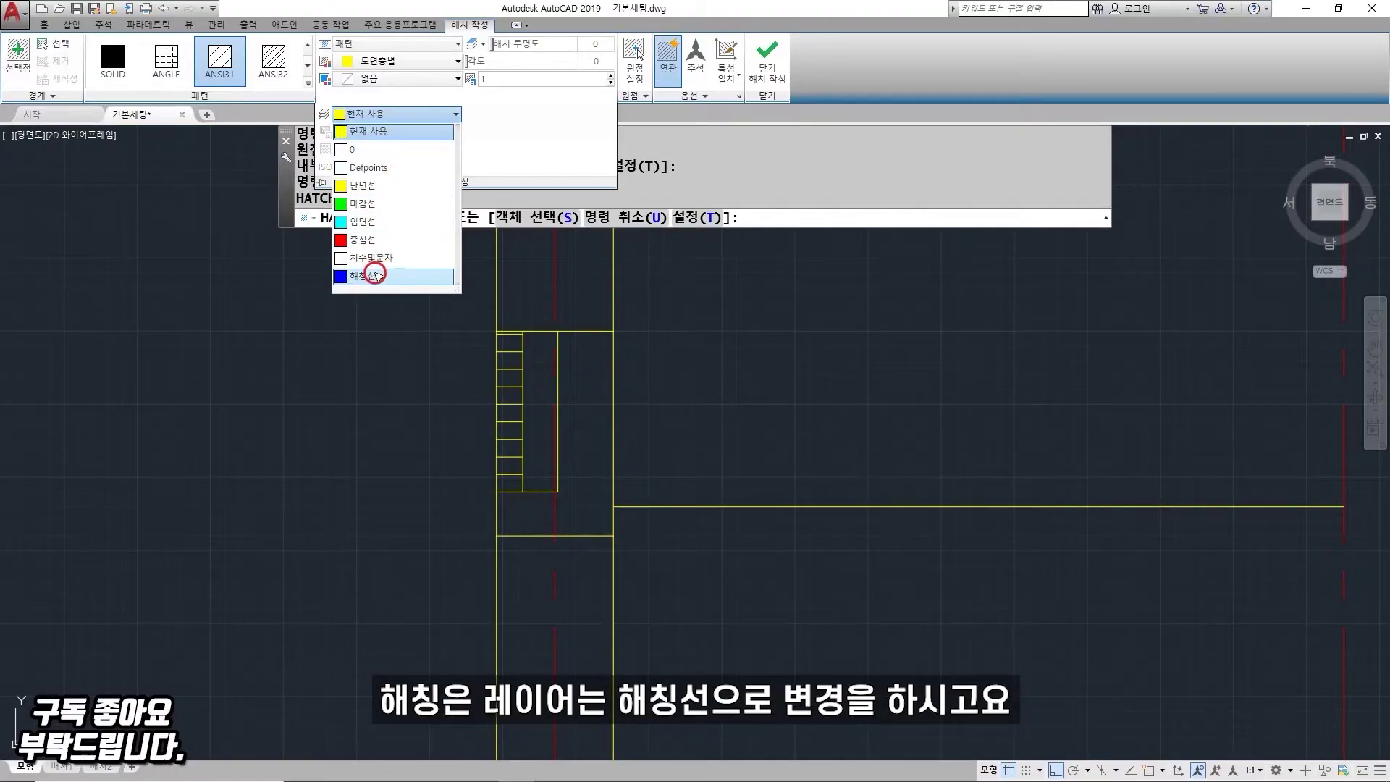
left_click(374, 276)
double_click(542, 78)
type("10")
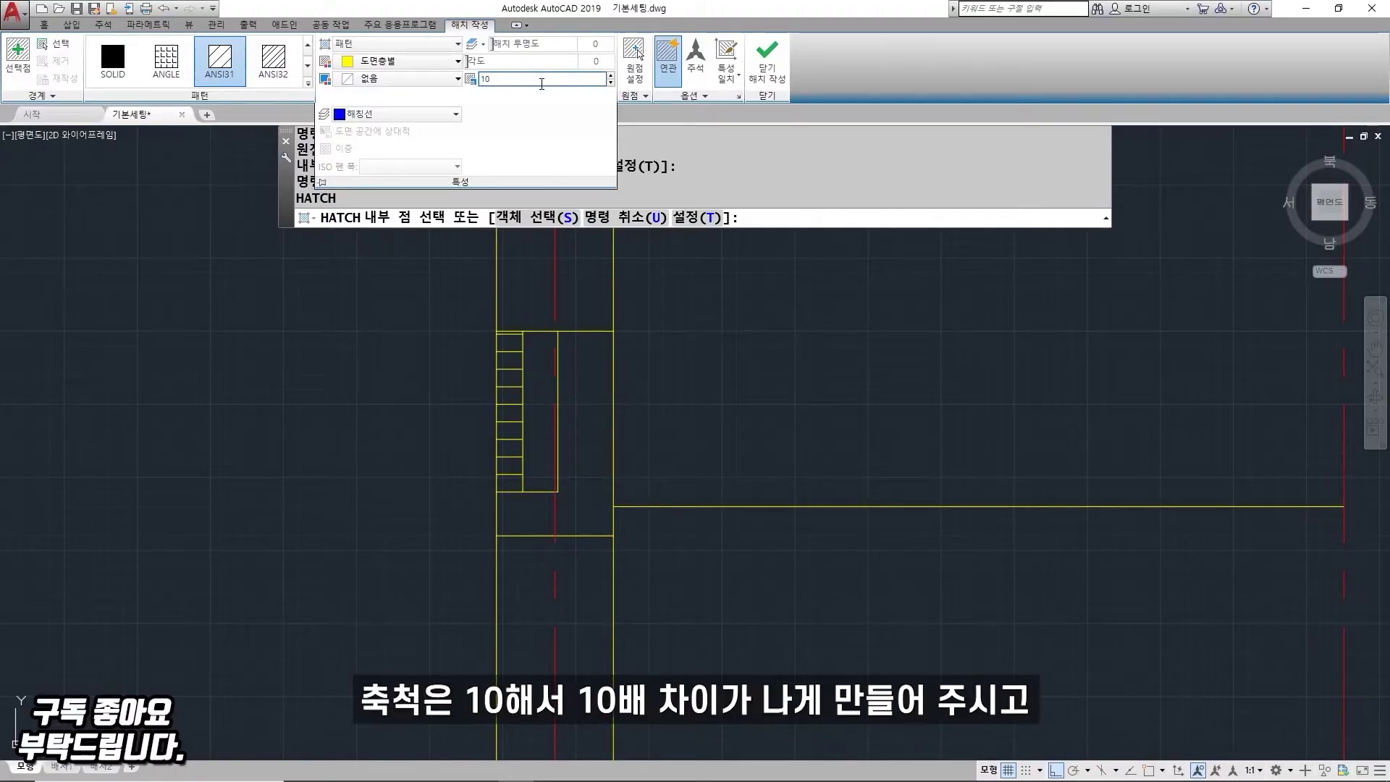
left_click(509, 409)
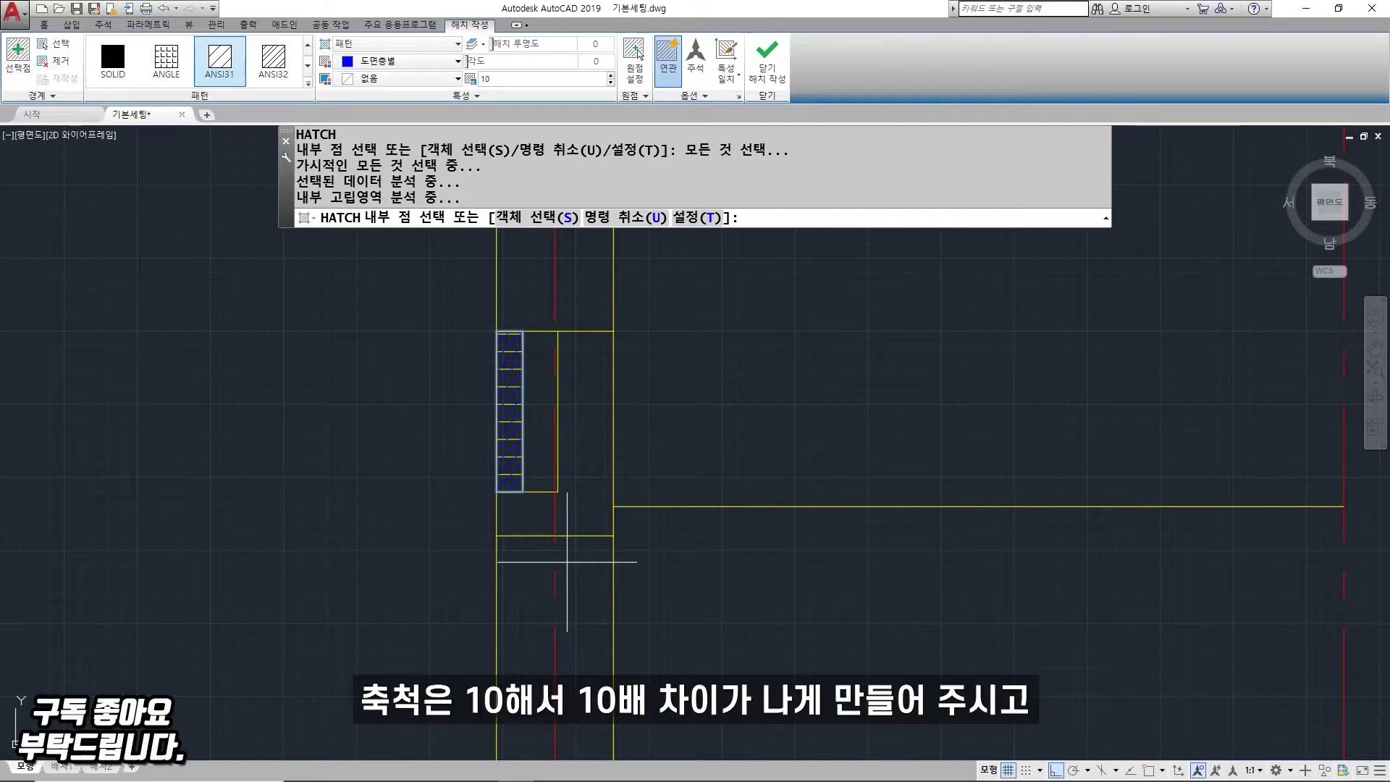
key("Return")
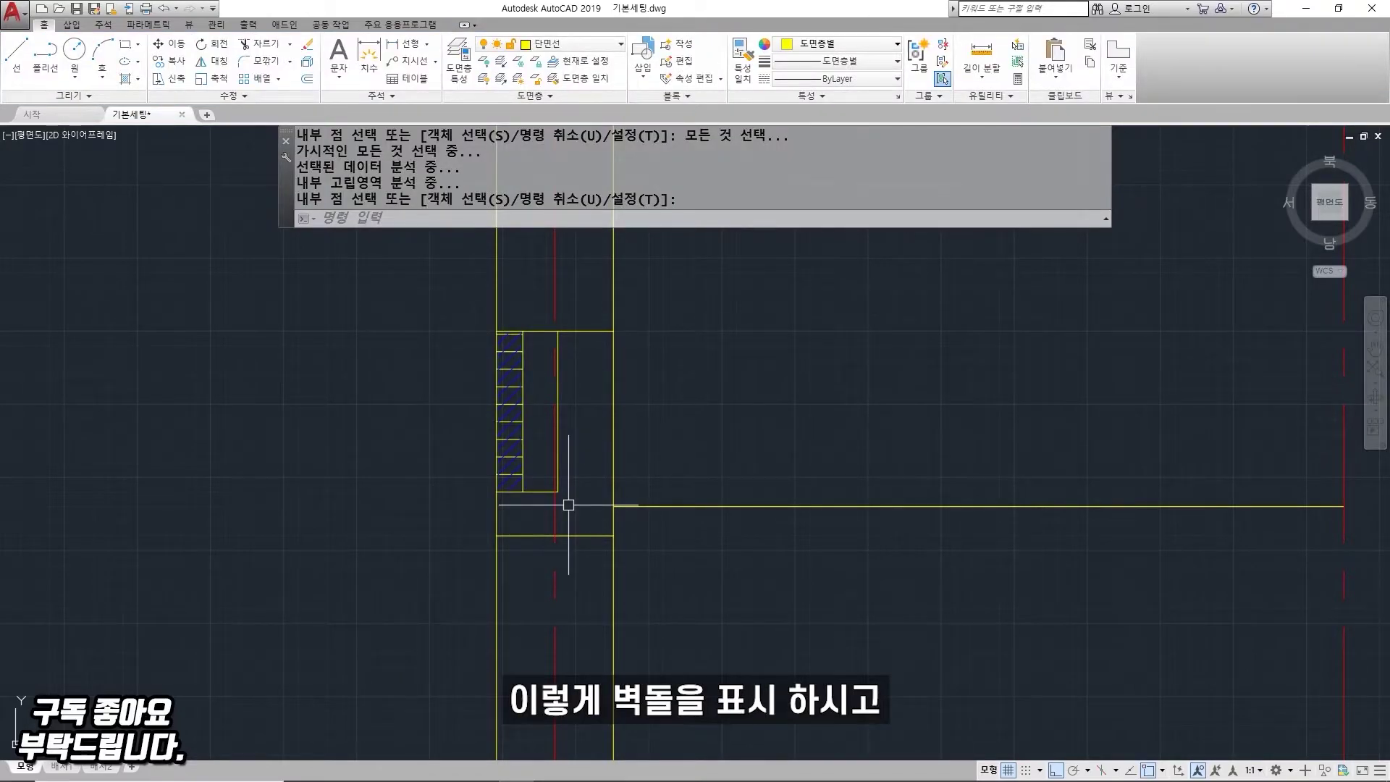
Step: Offset the brick strip's inner vertical line 60 inward to form the insulation centre line
type("O")
key("Return")
type("60")
key("Return")
left_click(523, 416)
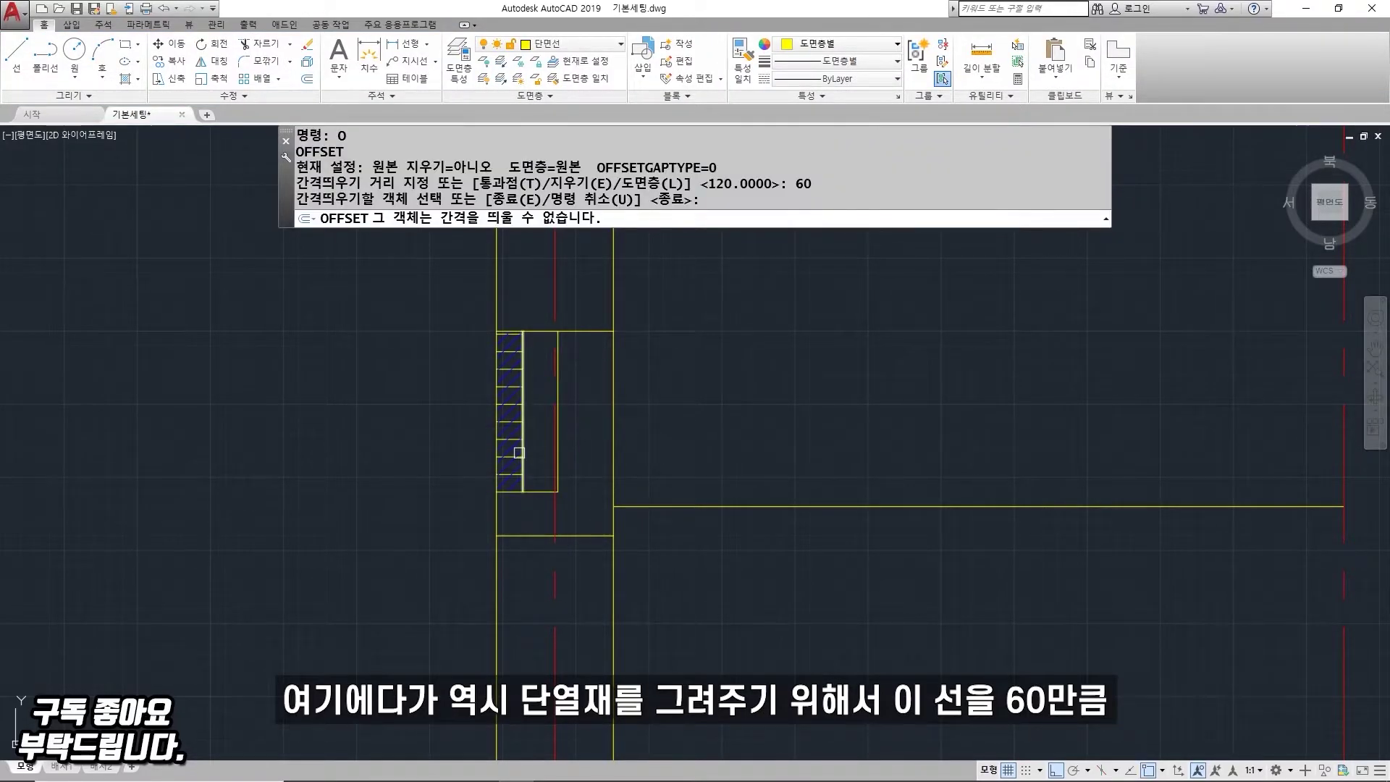
left_click(524, 415)
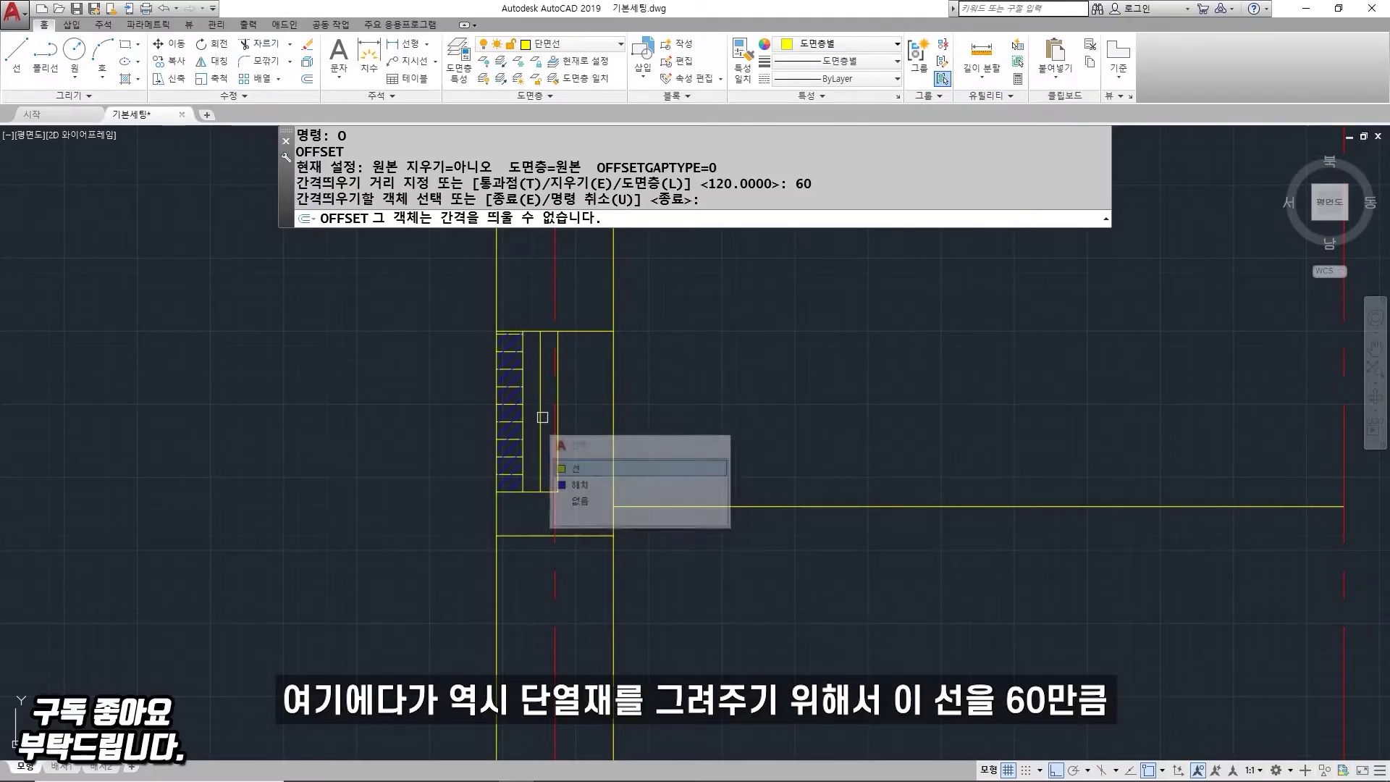
left_click(543, 417)
key("Escape")
Step: Change the insulation centre line to the 해칭선 layer and the BATTING linetype
left_click(542, 418)
left_click(562, 42)
left_click(565, 191)
key("Escape")
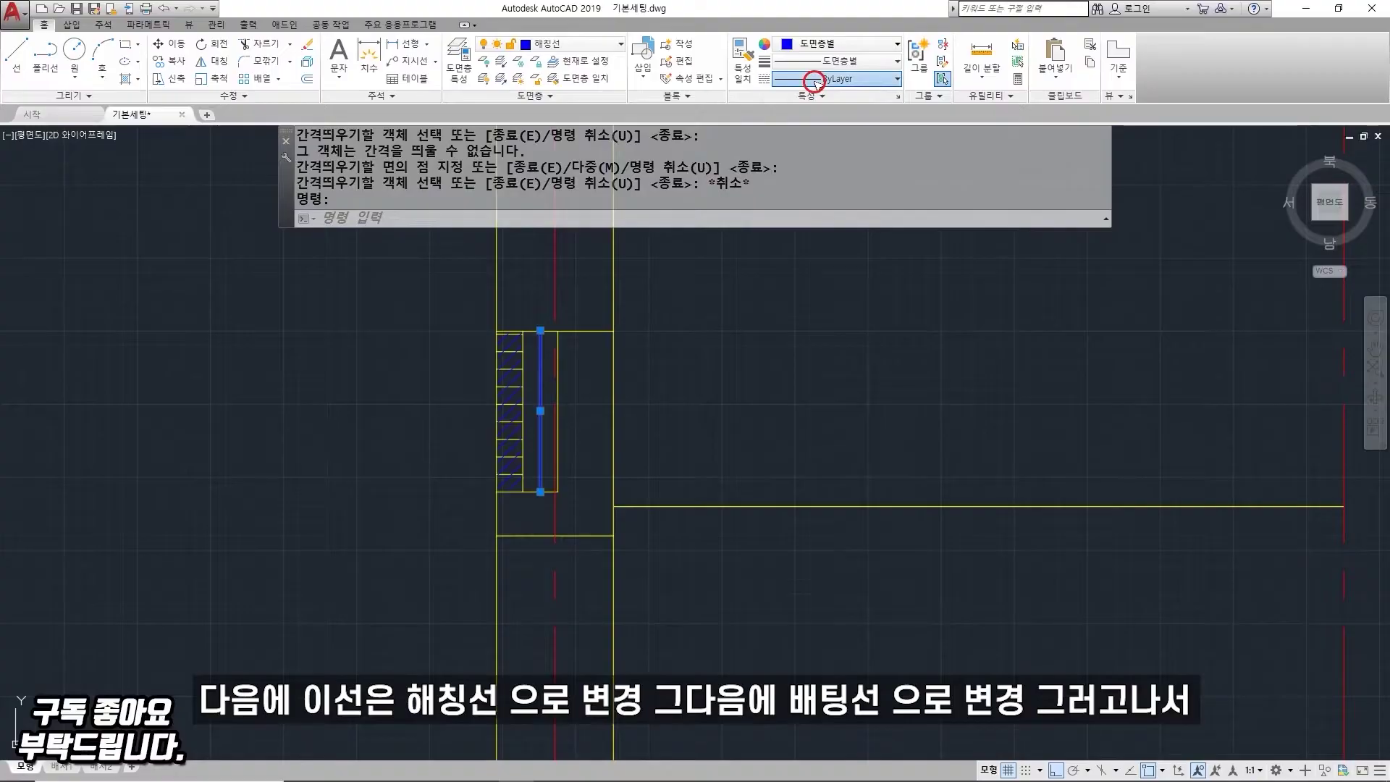
left_click(814, 80)
left_click(820, 135)
Step: Set the insulation line's linetype scale to 0.38
right_click(543, 360)
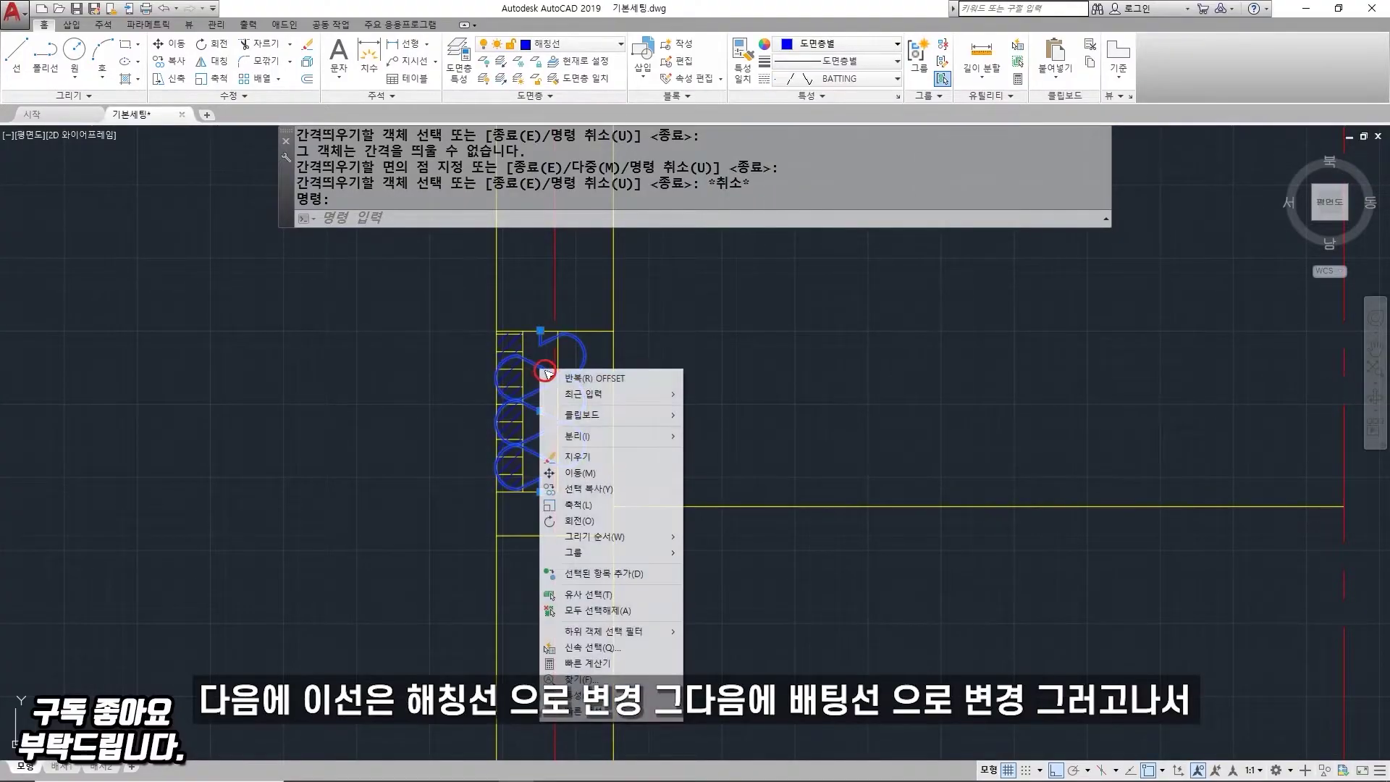
left_click(572, 713)
left_click(205, 296)
type("0.38")
key("Return")
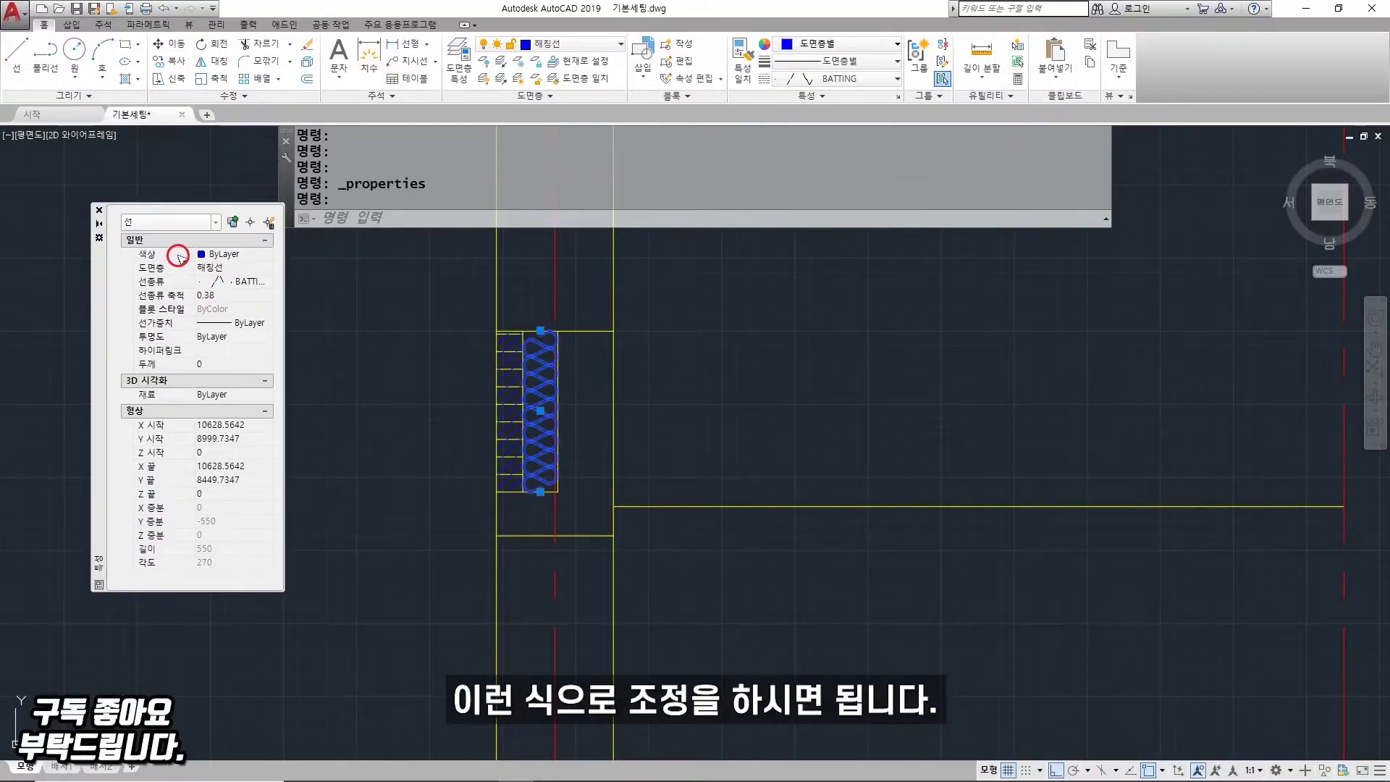
left_click(99, 210)
key("Escape")
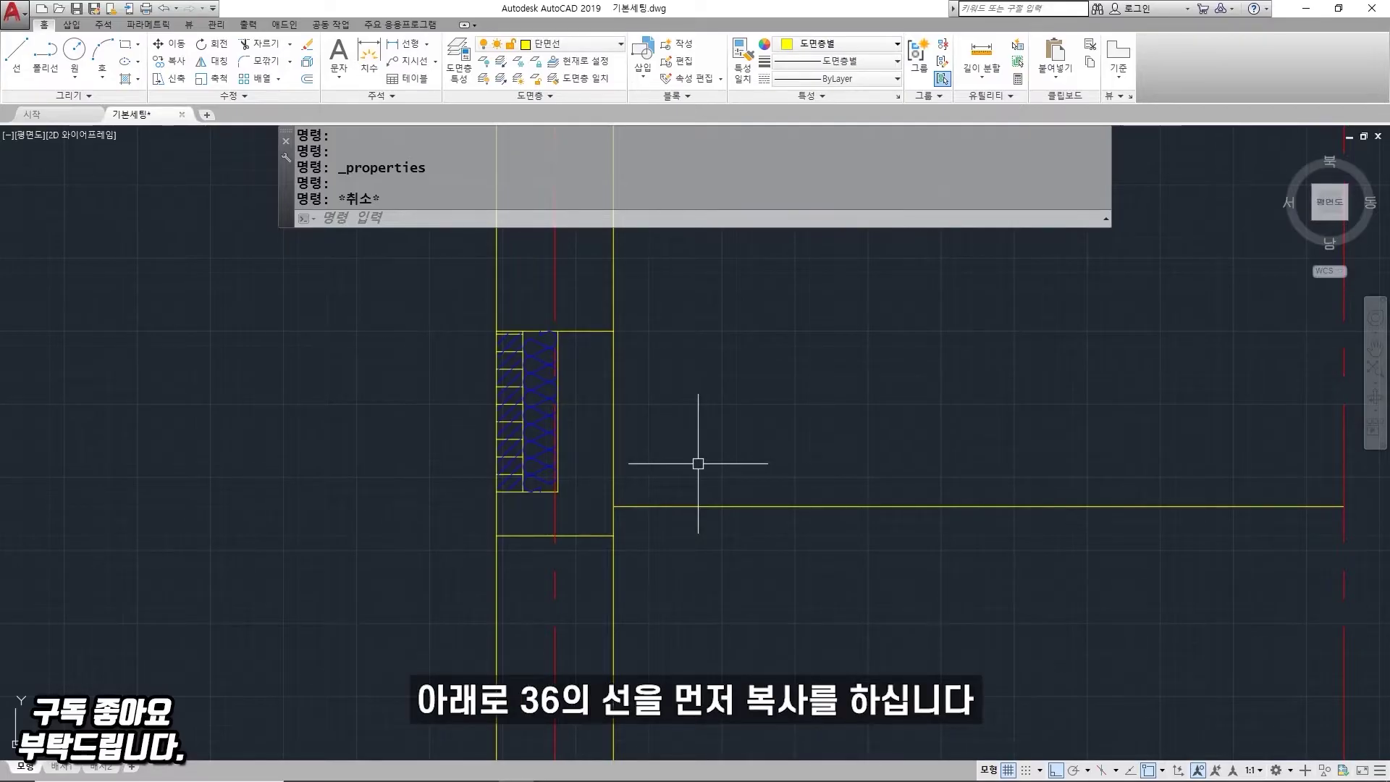
Step: Offset the horizontal ceiling line 45 upward
type("o")
key("Return")
type("45")
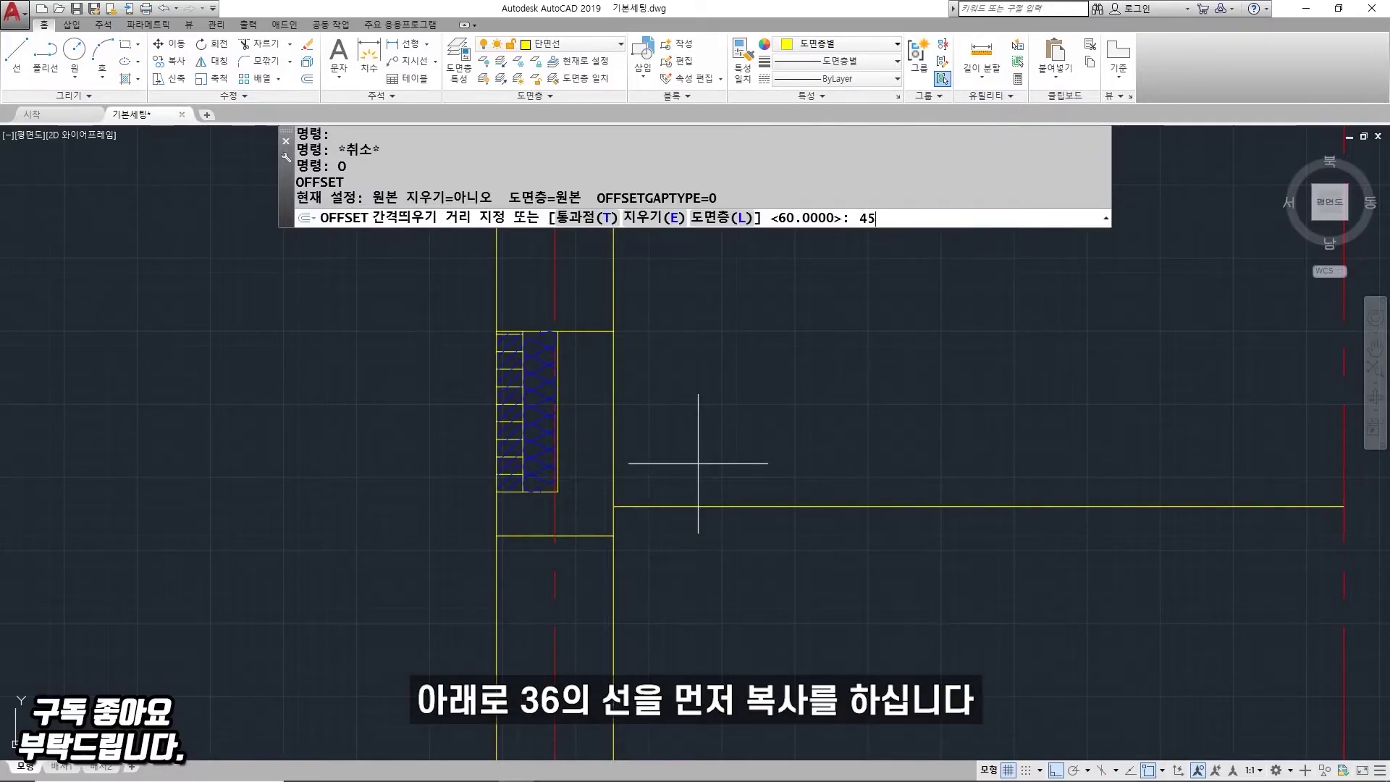
key("Return")
left_click(677, 507)
left_click(696, 482)
middle_click_drag(723, 562, 505, 531)
Step: Offset the original ceiling line 36 downward
key("Return")
key("Return")
type("36")
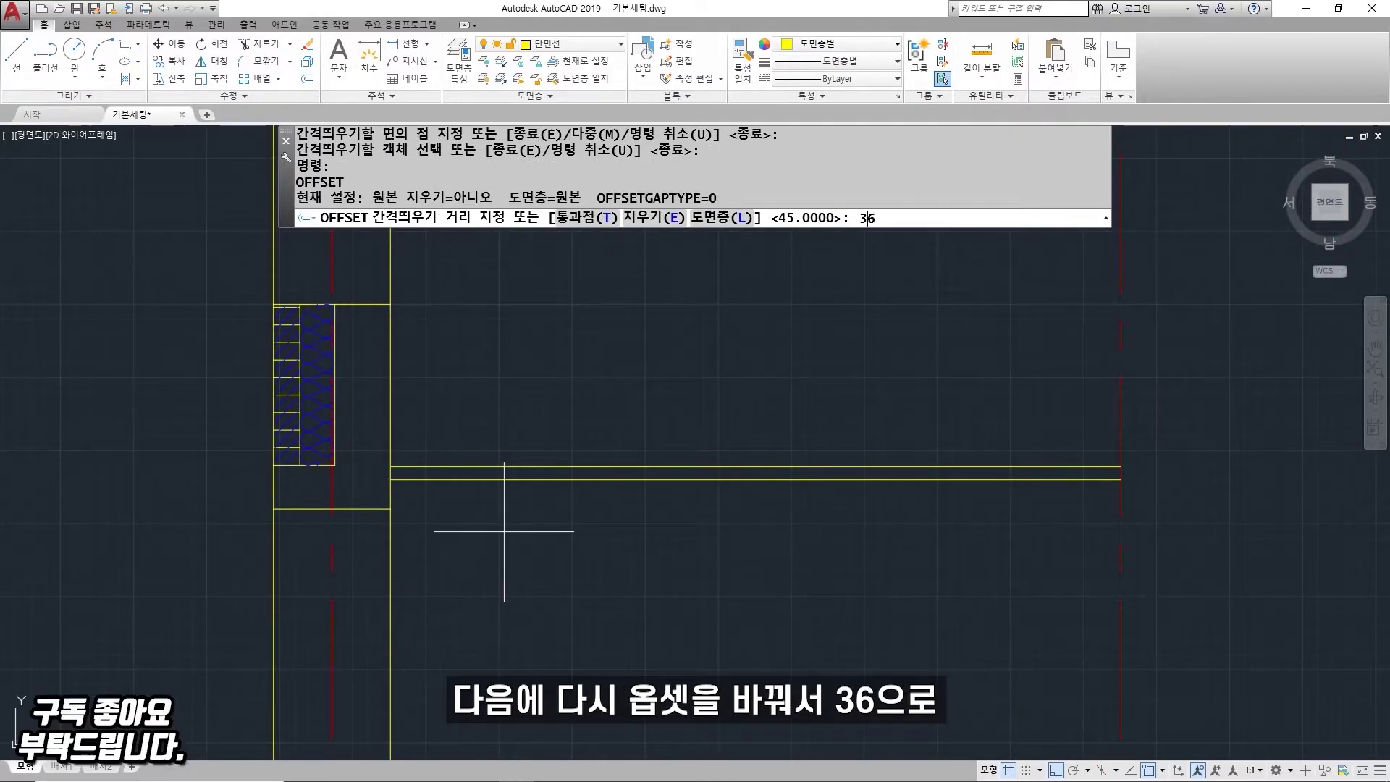
key("Return")
left_click(502, 480)
left_click(480, 516)
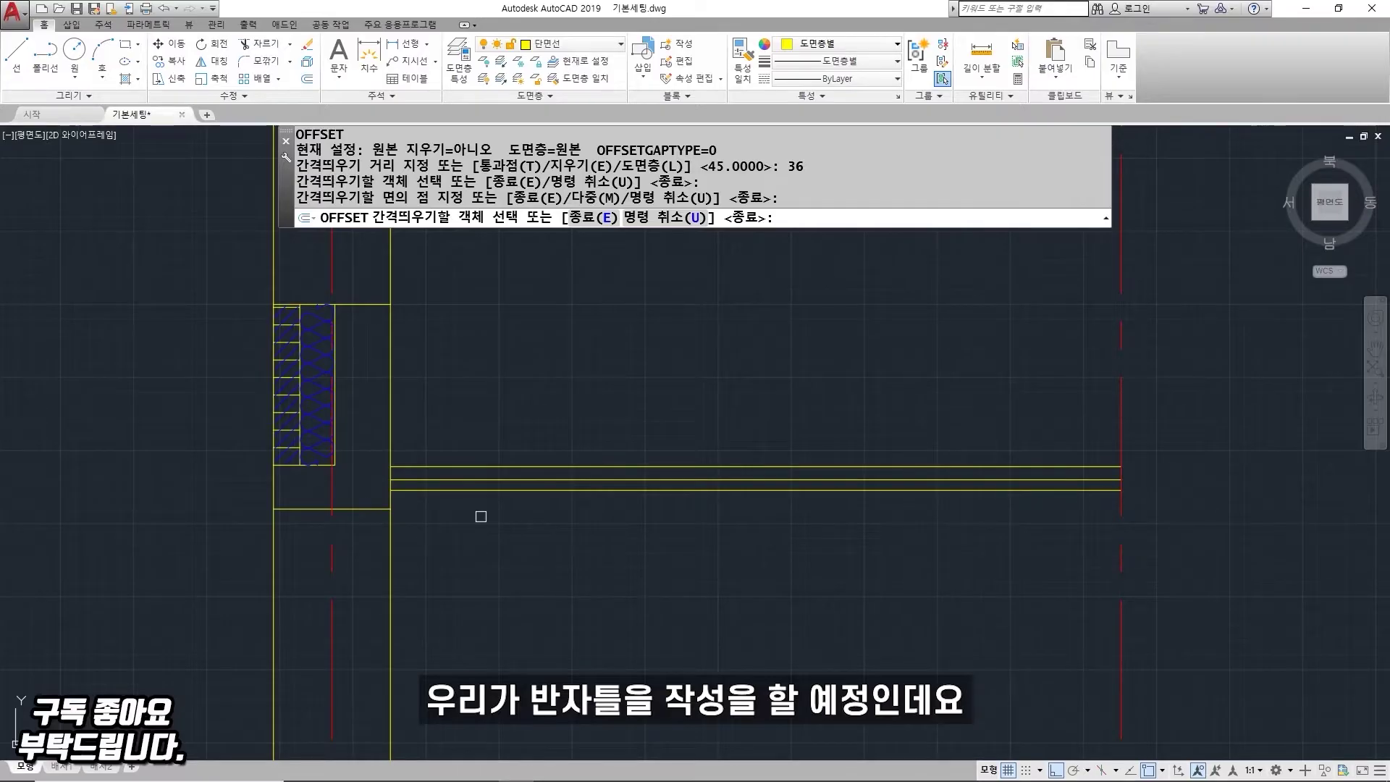
scroll(481, 516, "up", 2)
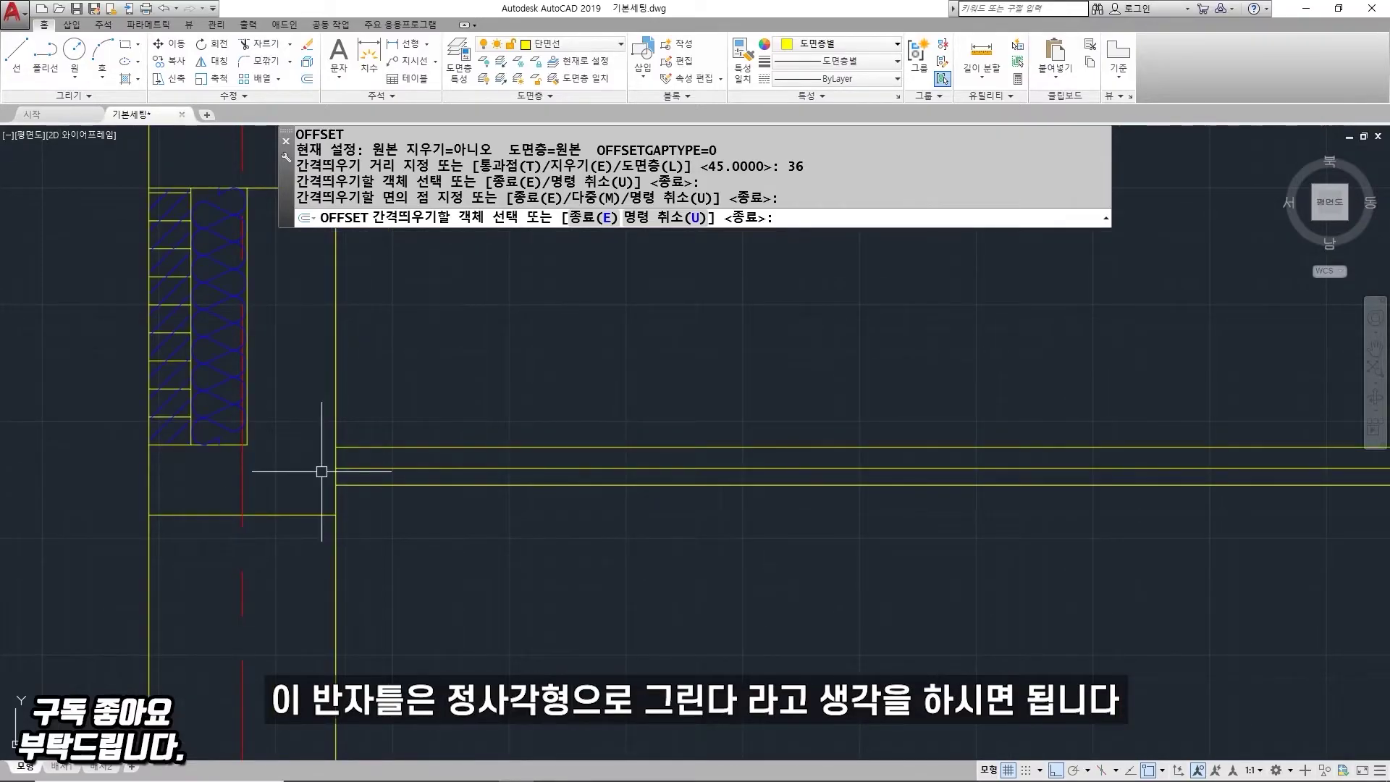
Step: Draw a 45 by 45 square between the upper two ceiling lines, starting from the inner wall corner
key("Escape")
type("REC")
key("Return")
scroll(326, 467, "up", 4)
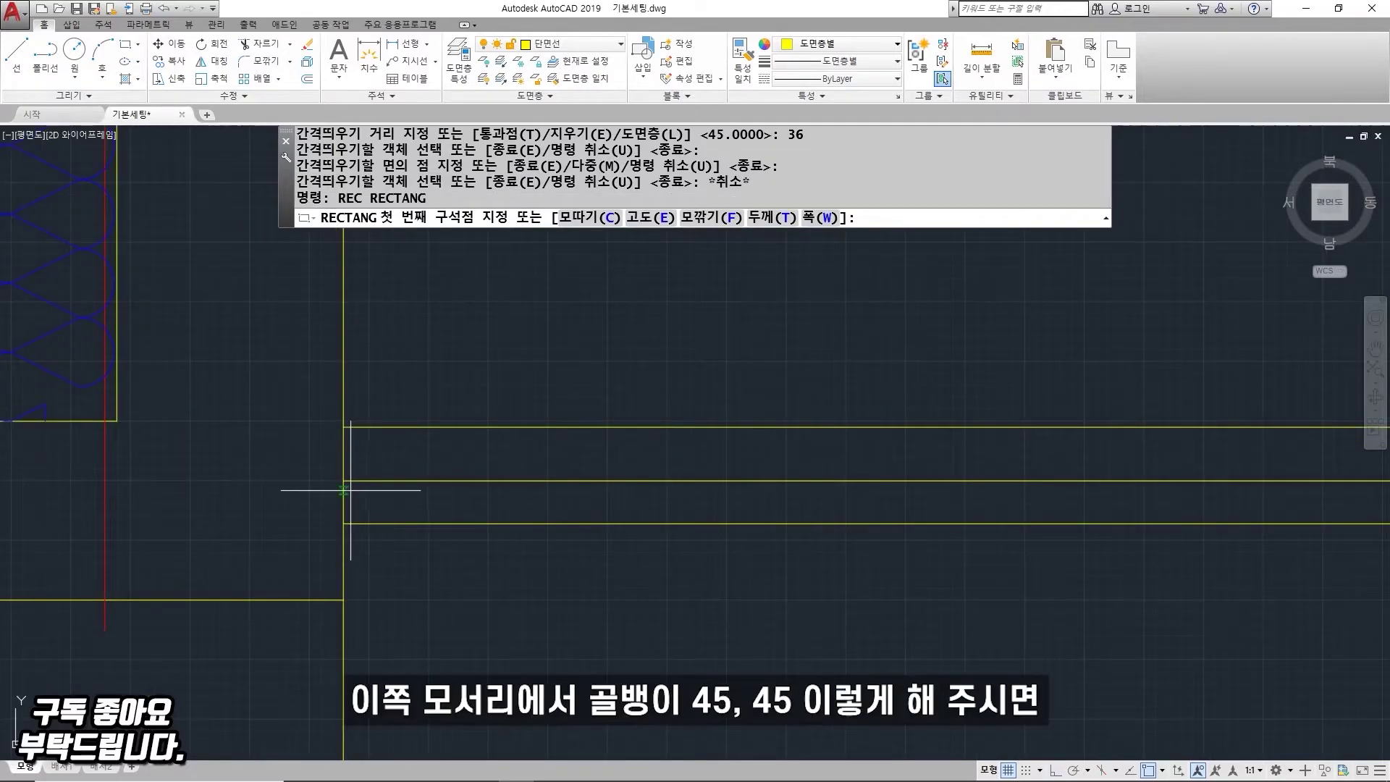
left_click(345, 478)
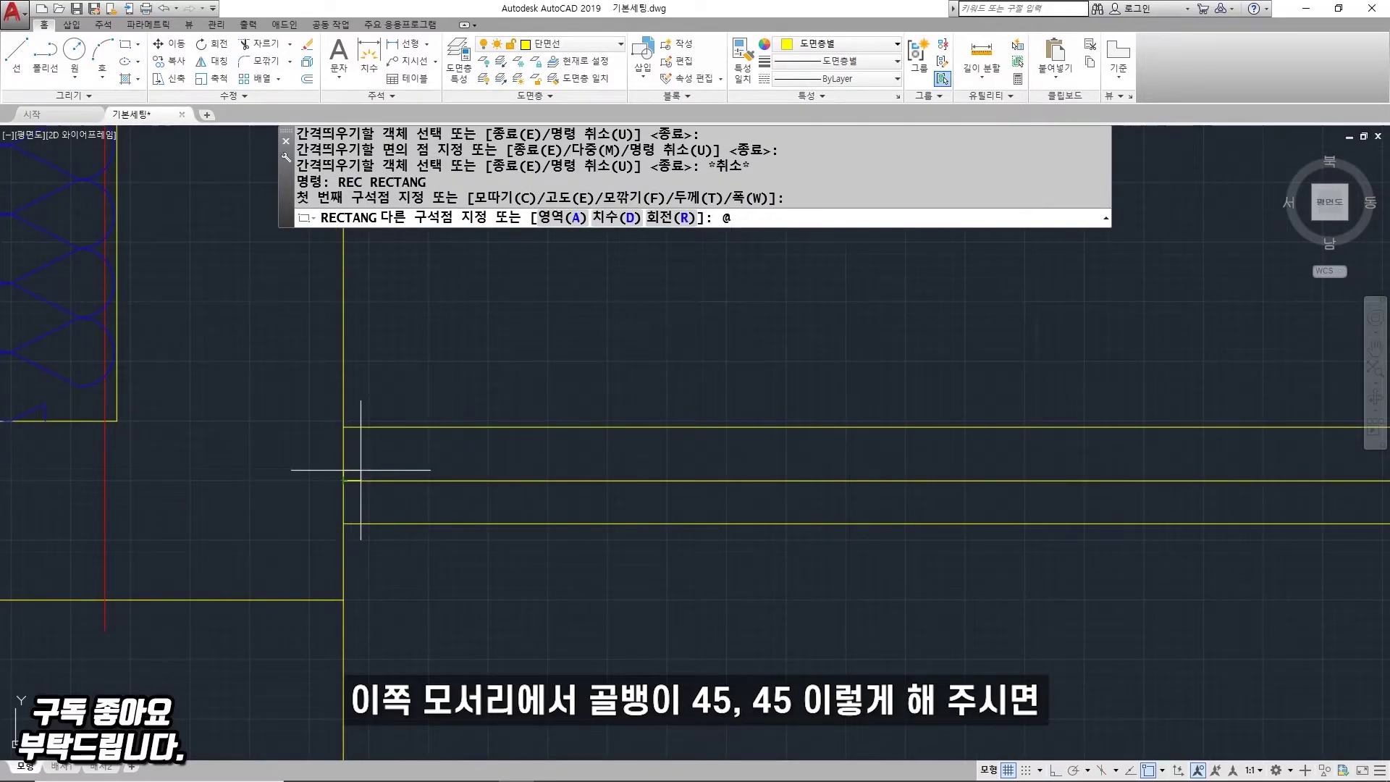
key("Return")
key("Escape")
Step: Draw a diagonal line across the 45 square from its lower-left to its upper-right corner
type("L")
key("Return")
left_click(343, 480)
left_click(397, 428)
key("Return")
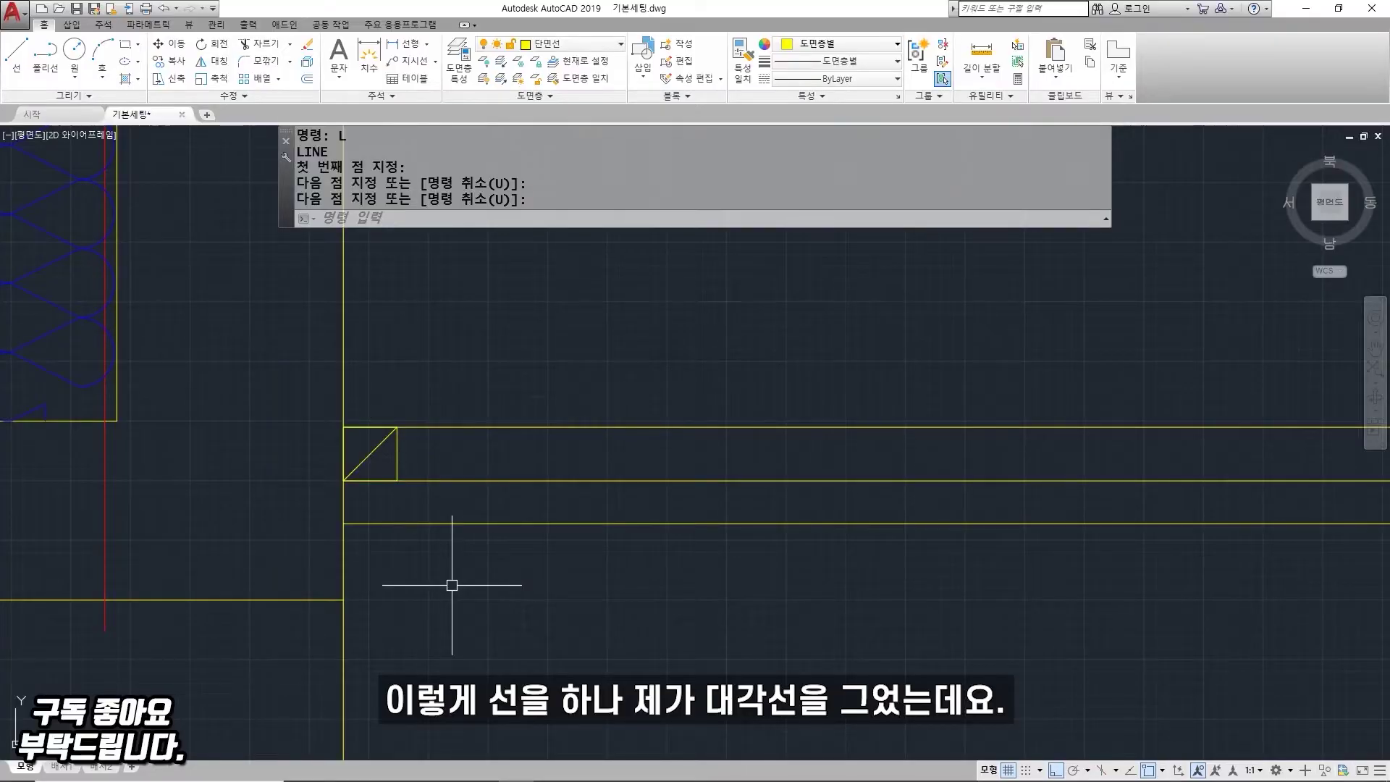
Step: Move the 45 square's diagonal line to the 해칭선 layer
left_click(368, 457)
left_click(556, 43)
left_click(557, 177)
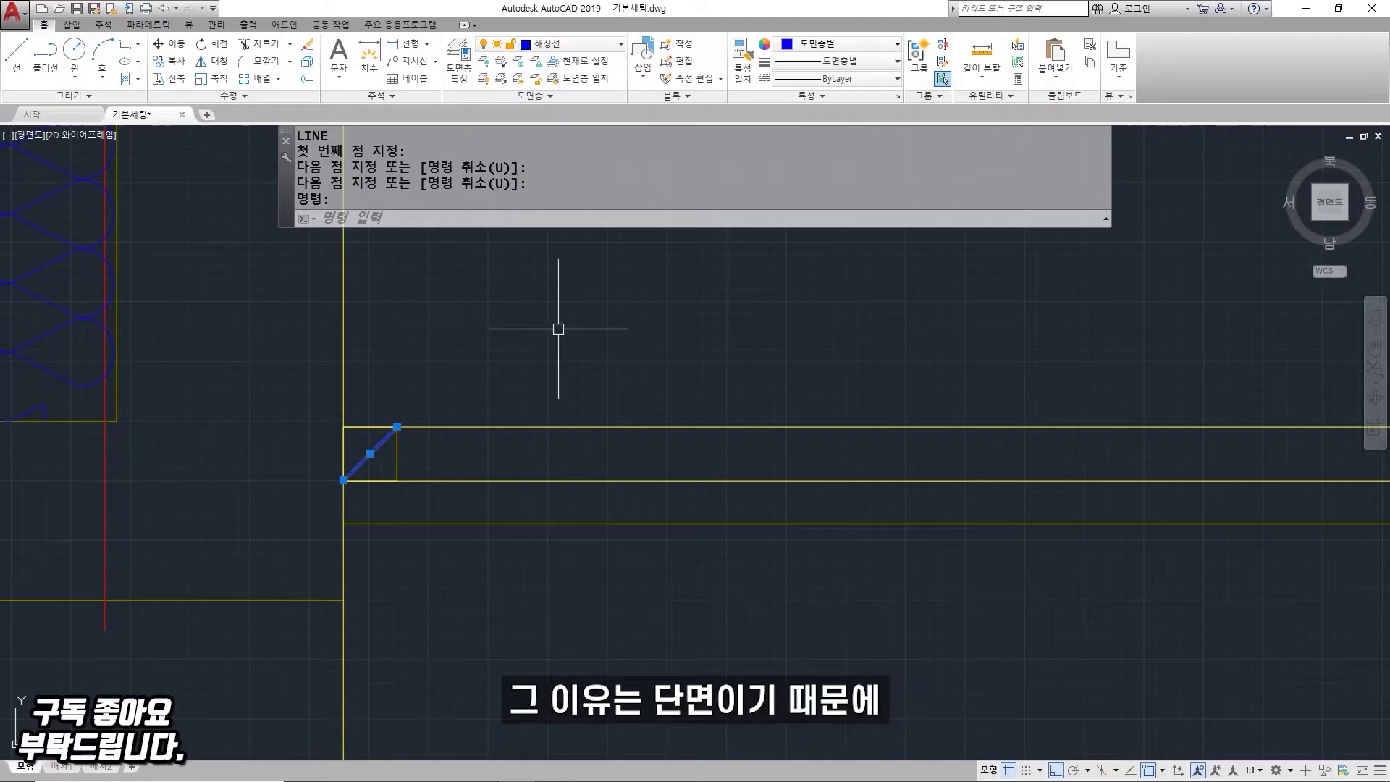
key("Escape")
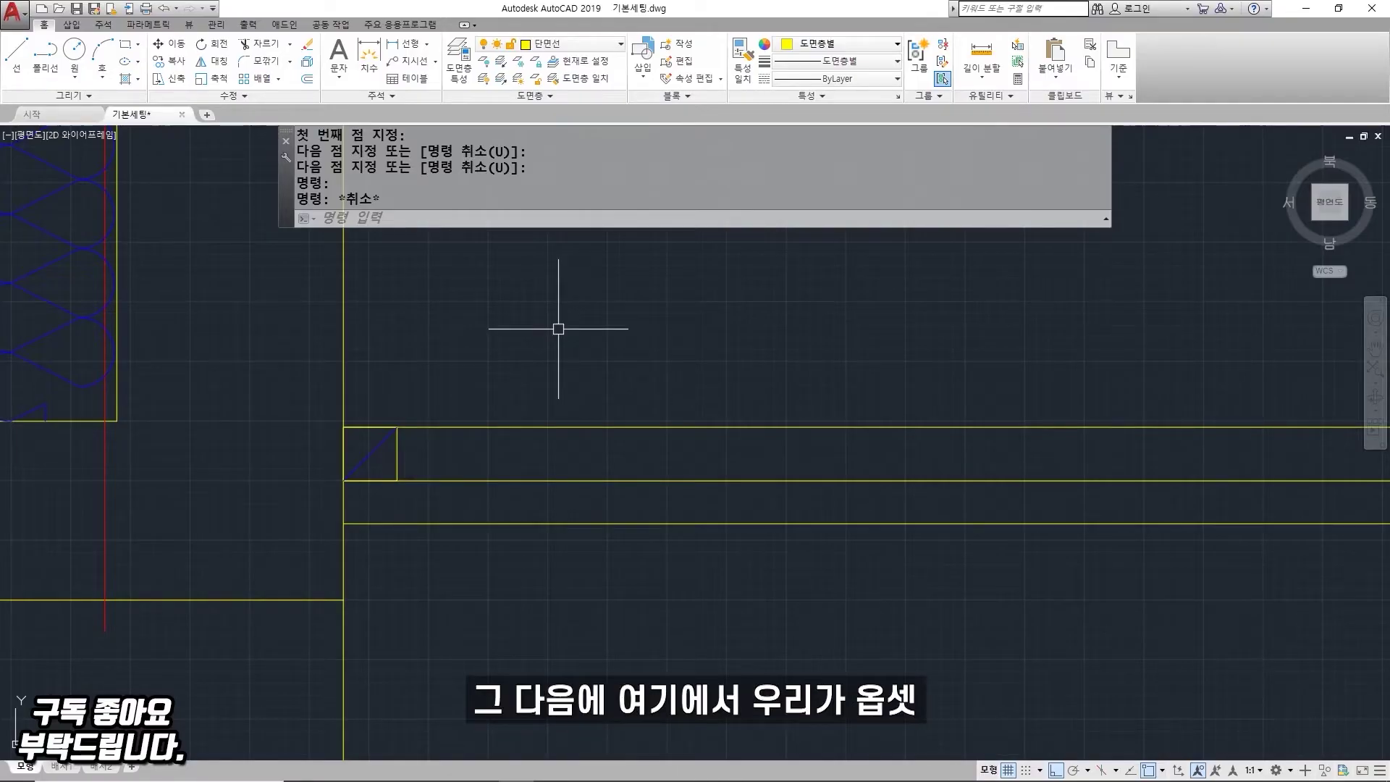
Step: Offset the inner vertical wall line 20 toward the room
type("o")
key("Return")
type("30")
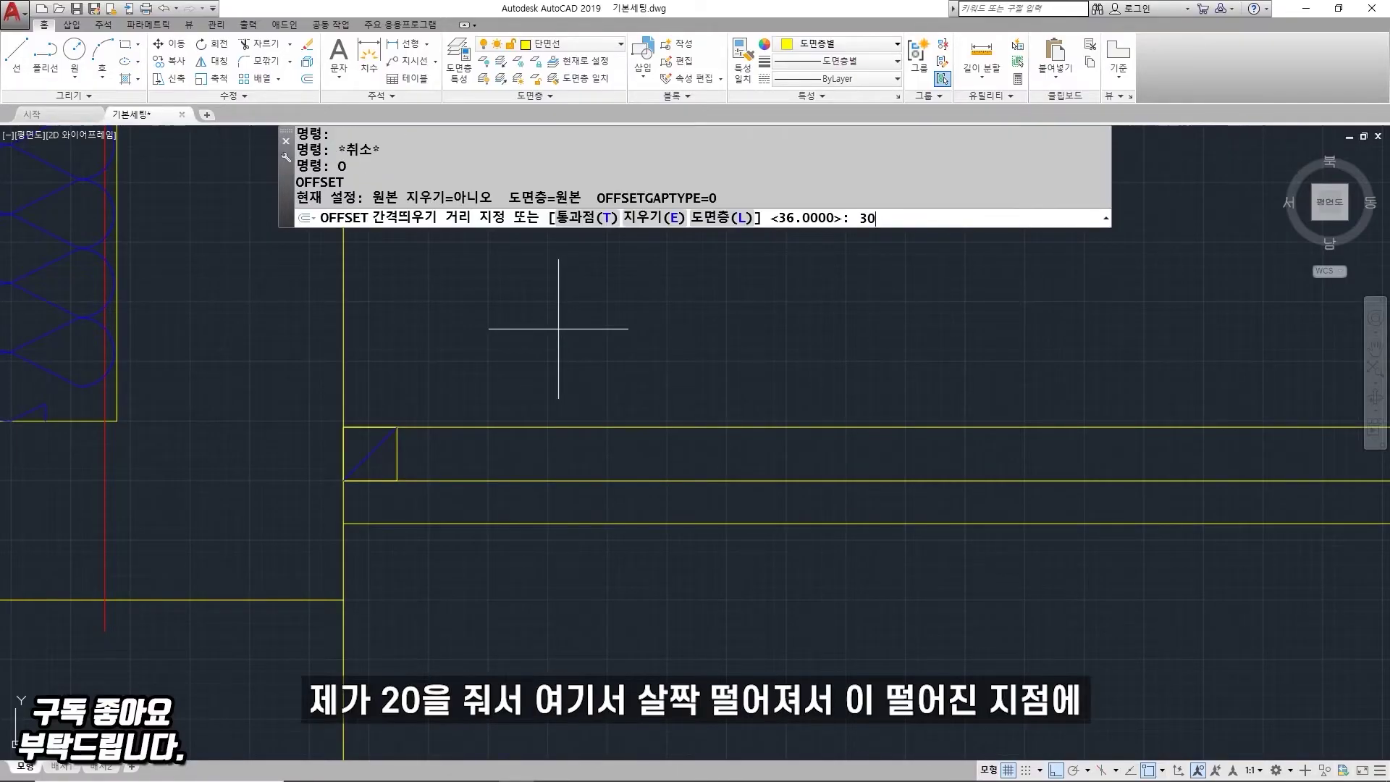
key("Return")
left_click(345, 540)
left_click(365, 551)
key("Escape")
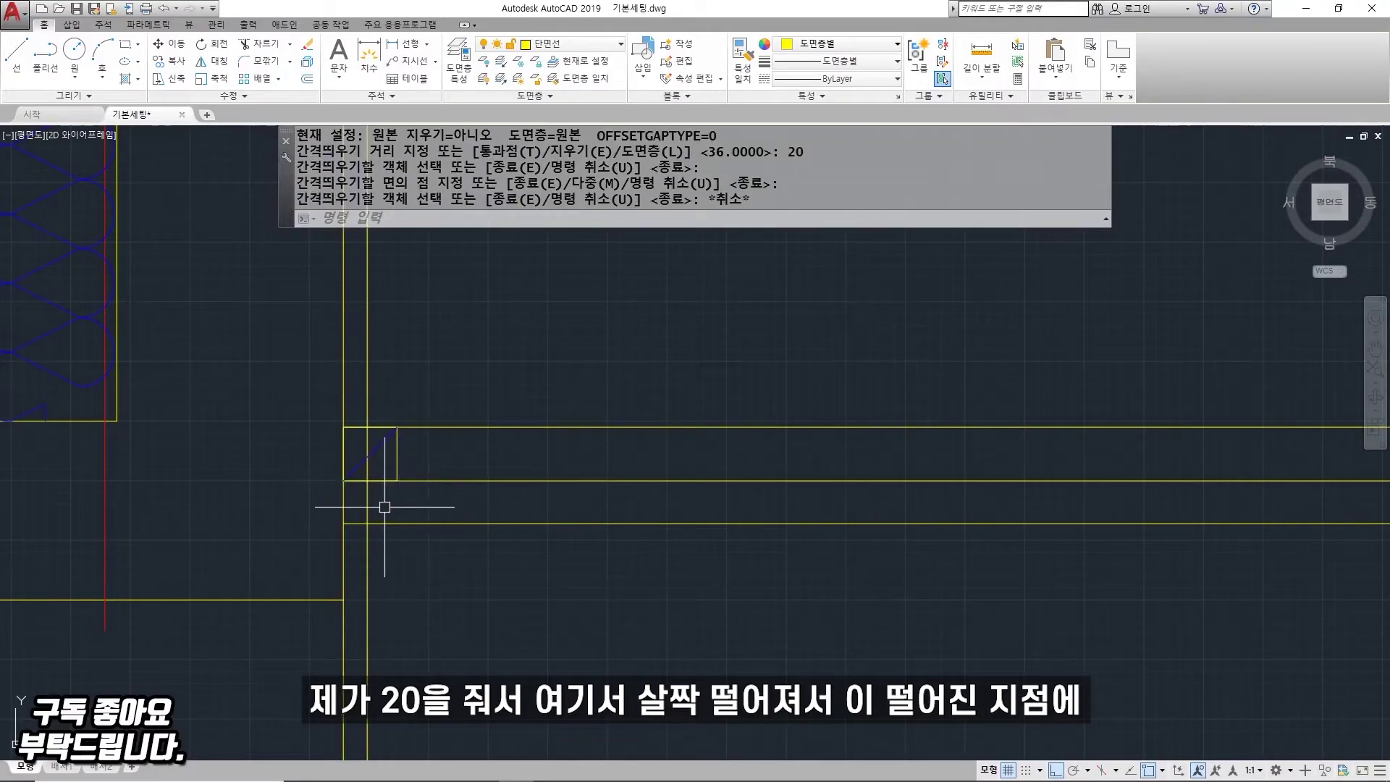
Step: Draw a 36 by 36 square between the lower two ceiling lines, starting from the 20 offset line
type("REC")
key("Return")
left_click(367, 524)
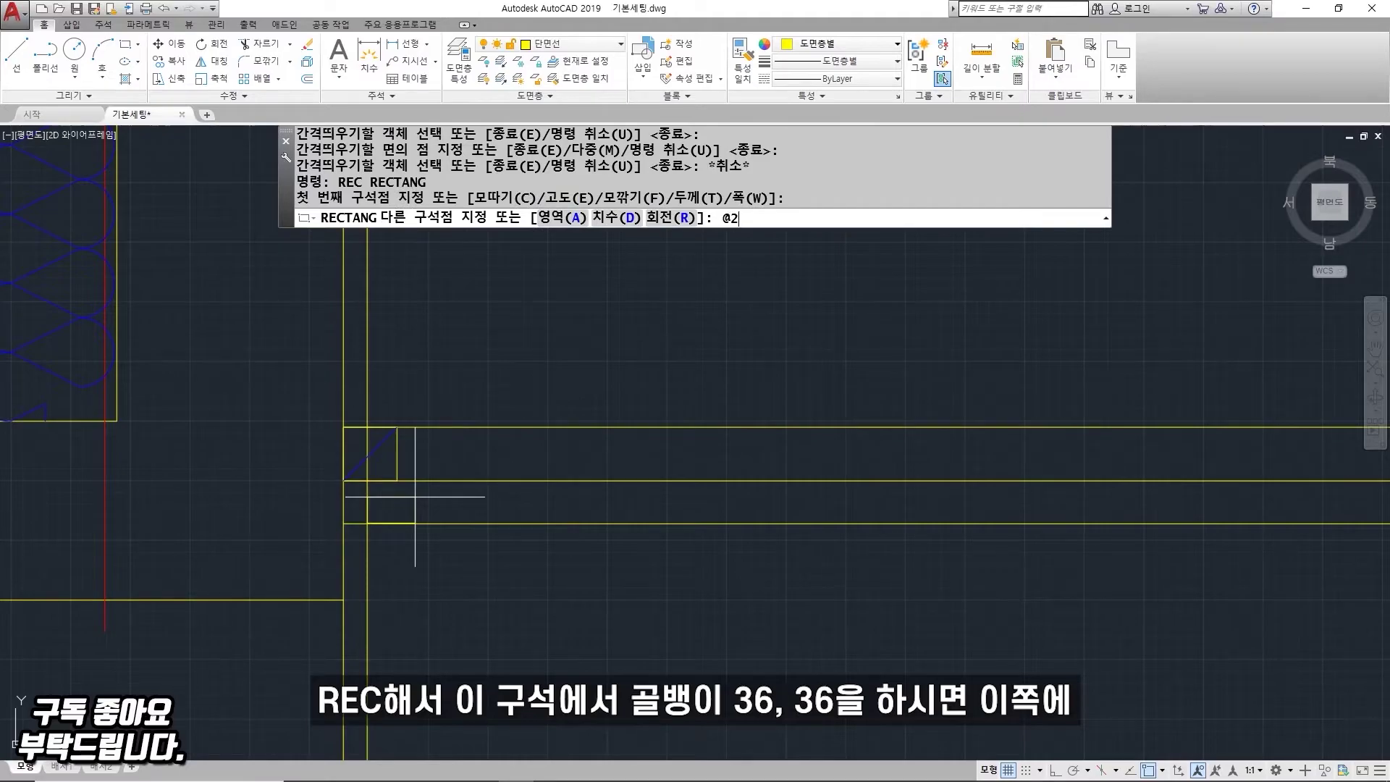
type("@36,36")
key("Return")
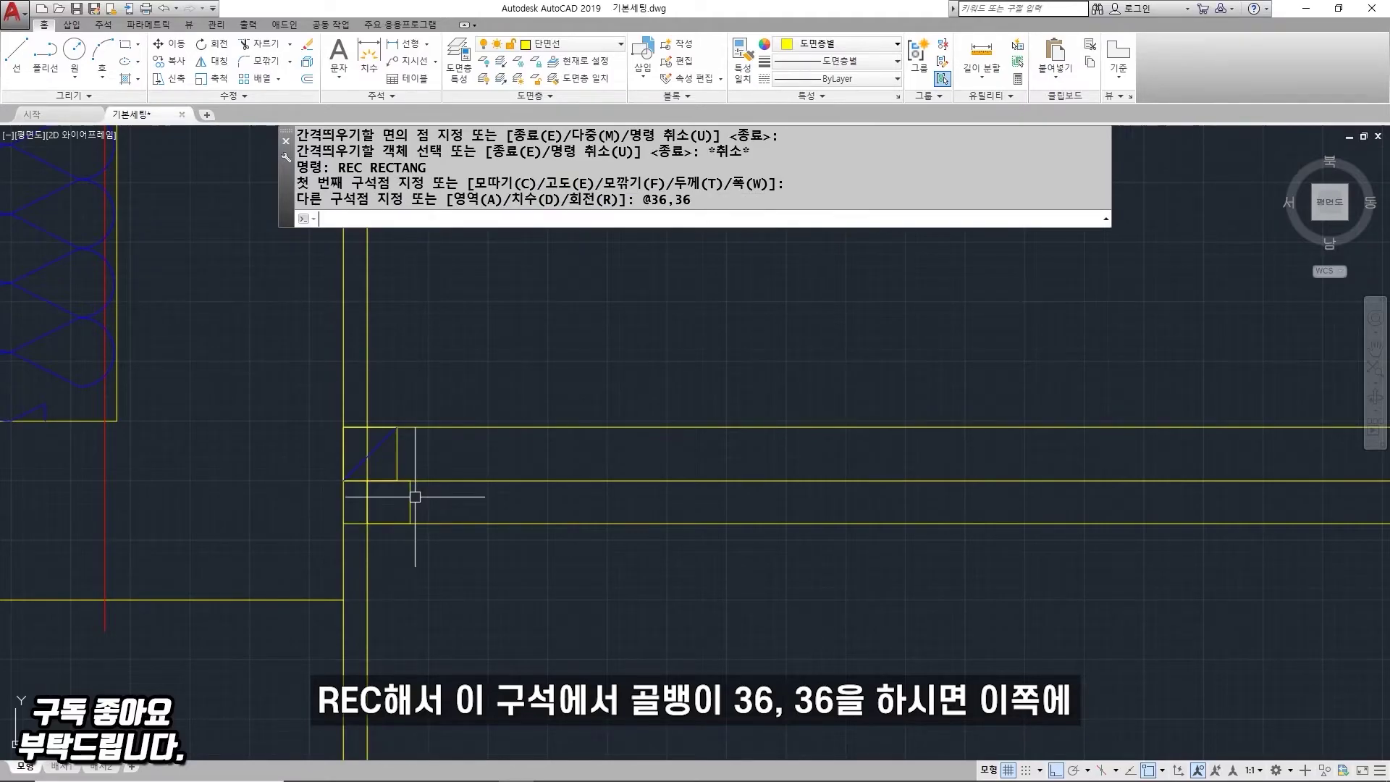
Step: Draw a diagonal line across the 36 square from its upper-right to its lower-left corner
type("L")
key("Return")
left_click(410, 481)
left_click(368, 524)
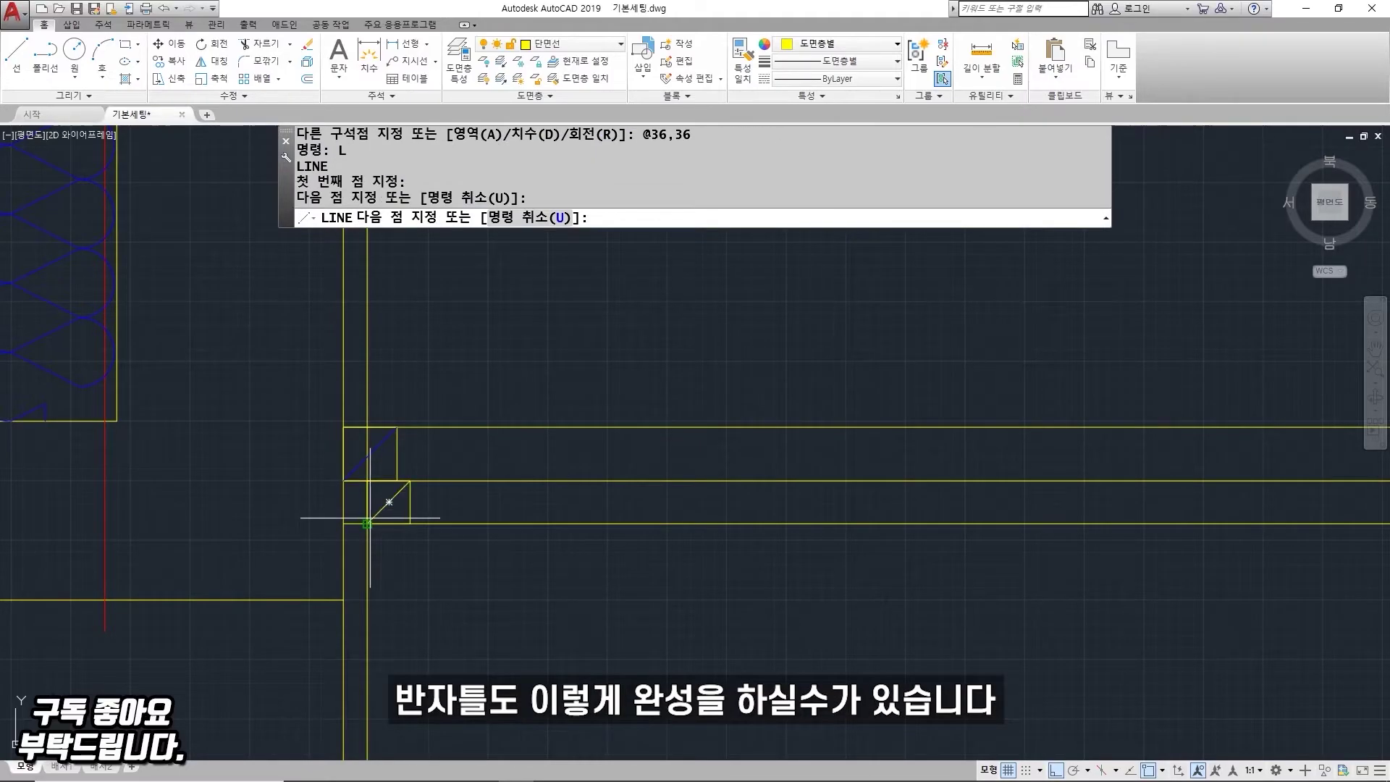
key("Return")
Step: Trim the 20 offset line at the ceiling framing squares and delete its remaining piece above the ceiling
type("TR")
key("Return")
key("Return")
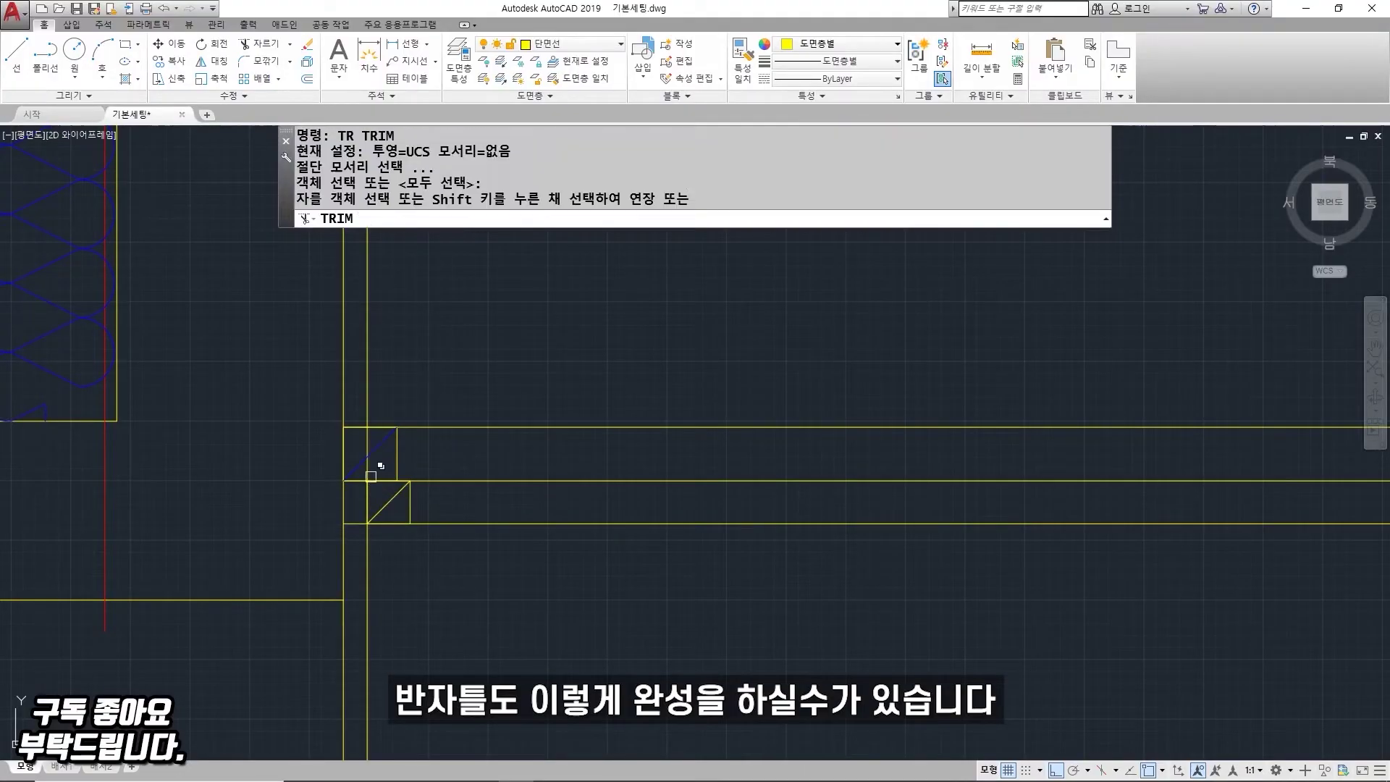
left_click(385, 501)
key("Escape")
left_click(366, 411)
key("Delete")
scroll(429, 447, "down", 2)
middle_click_drag(430, 534, 386, 413)
middle_click_drag(365, 460, 376, 430)
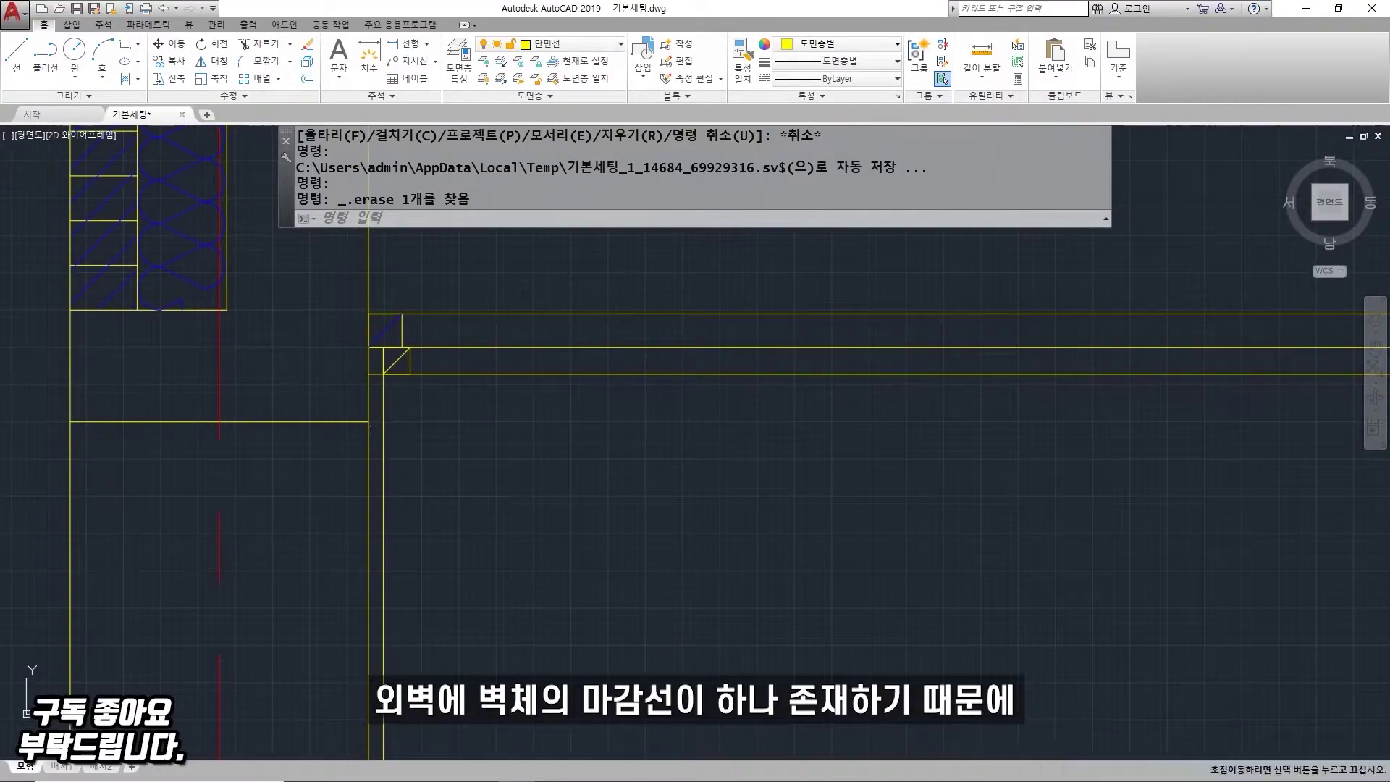
Step: Move the 20 offset wall finish line below the ceiling to the green layer
left_click(550, 43)
left_click(551, 180)
key("Escape")
scroll(553, 250, "down", 3)
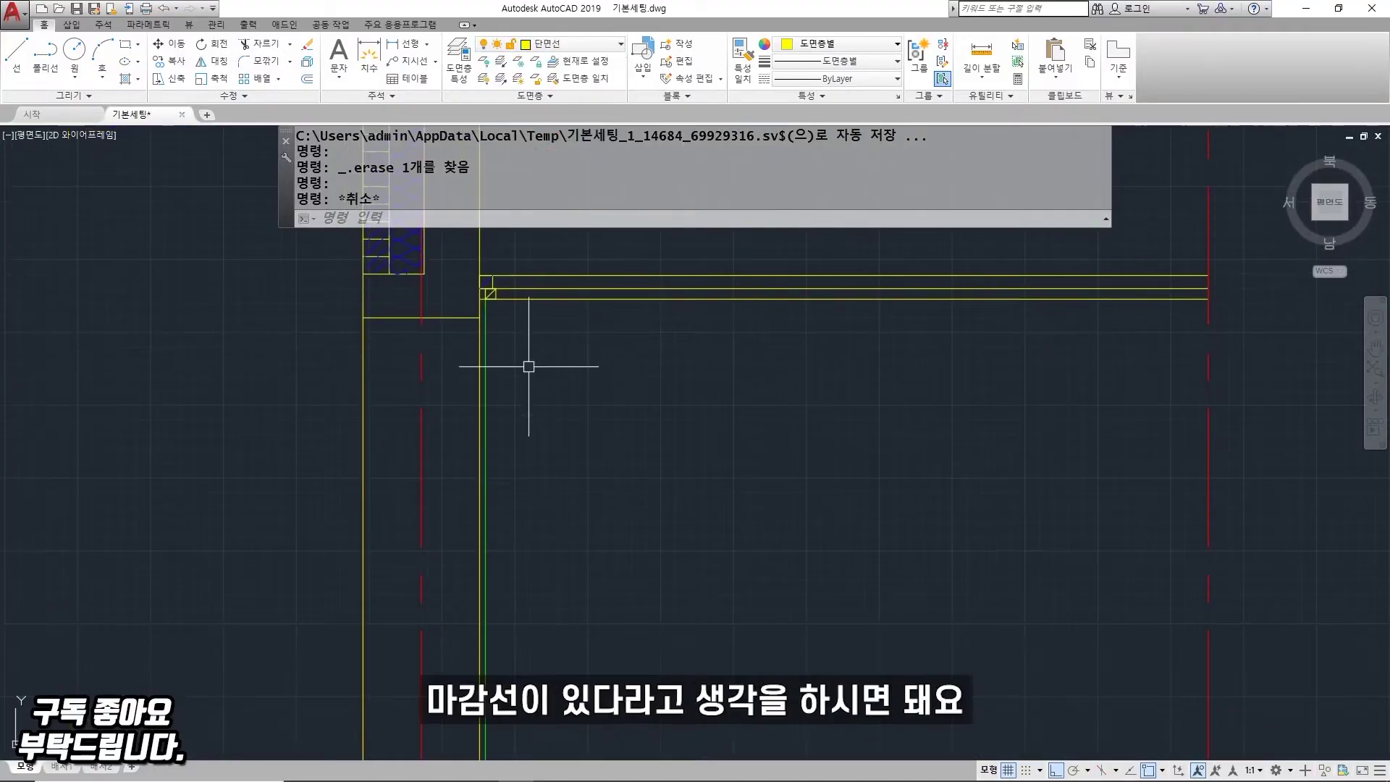
scroll(490, 487, "down", 3)
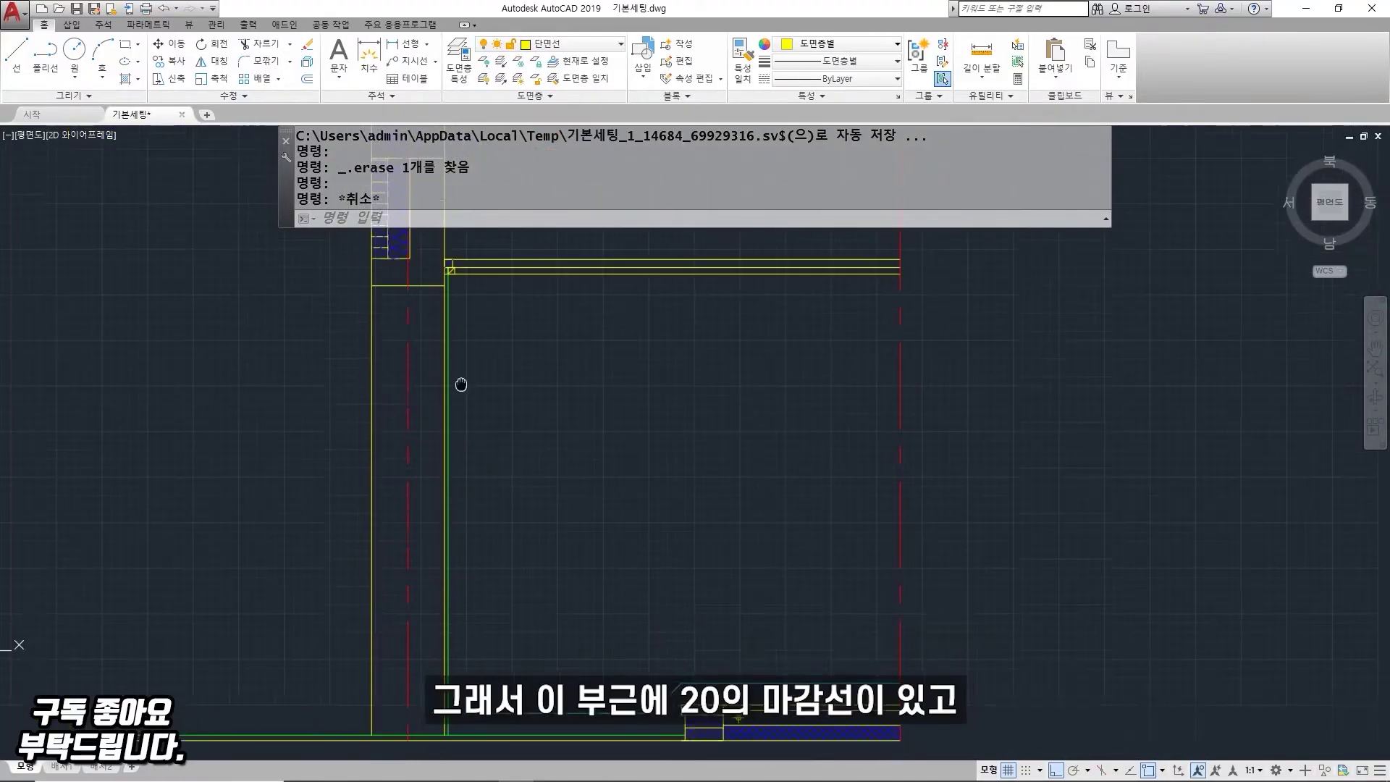
Step: Trim the short piece of the lowest ceiling line between the wall and the 36 square
scroll(451, 351, "up", 5)
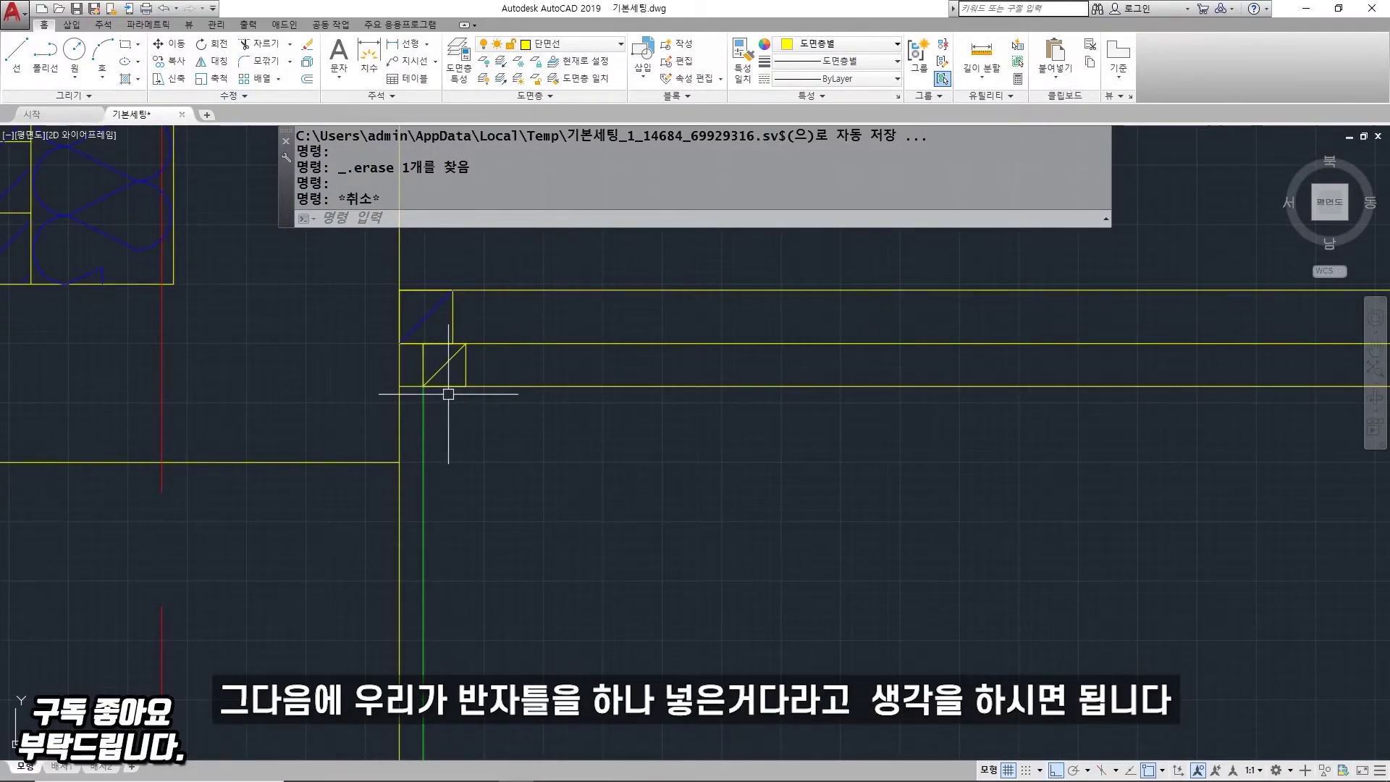
type("tr")
key("Return")
key("Return")
scroll(522, 454, "down", 4)
key("Escape")
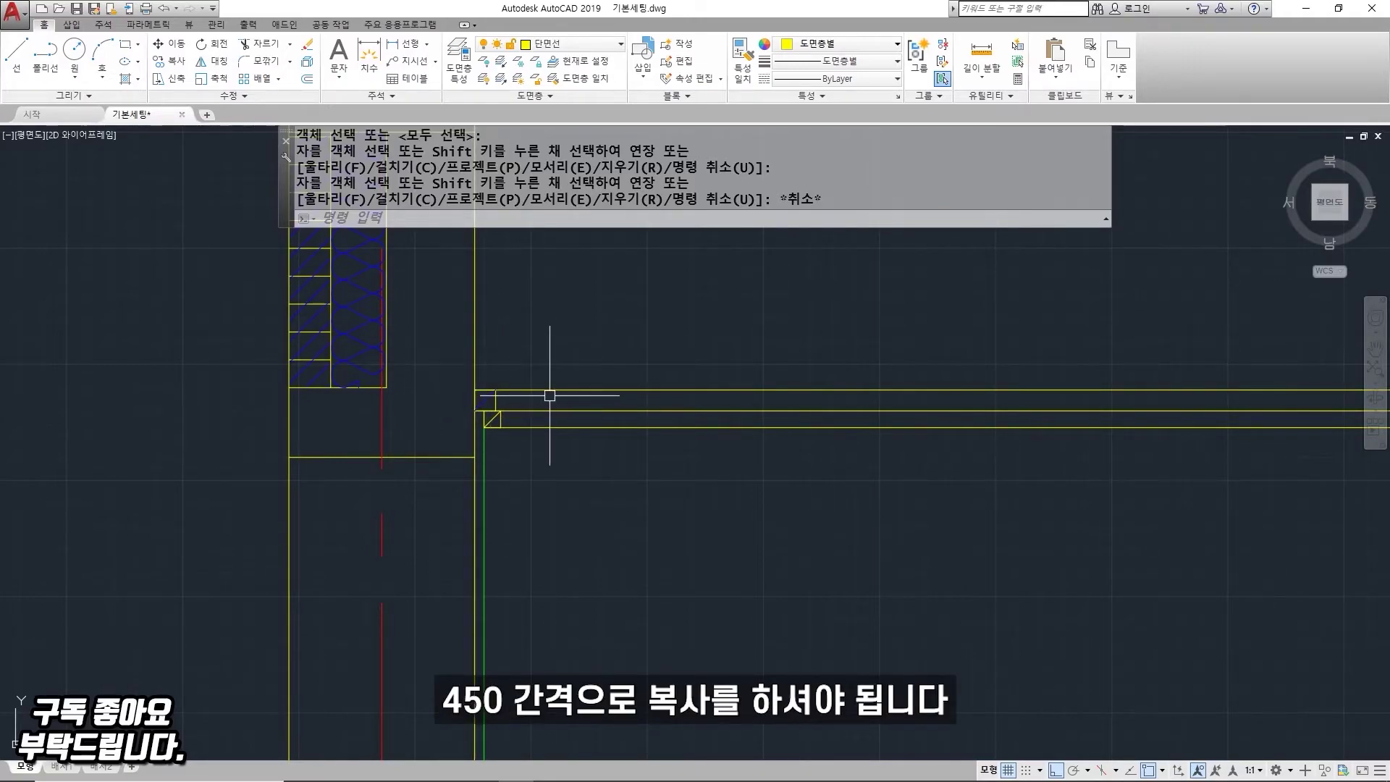
Step: Start a rectangular array of the 45 square together with its diagonal line
type("c")
key("BackSpace")
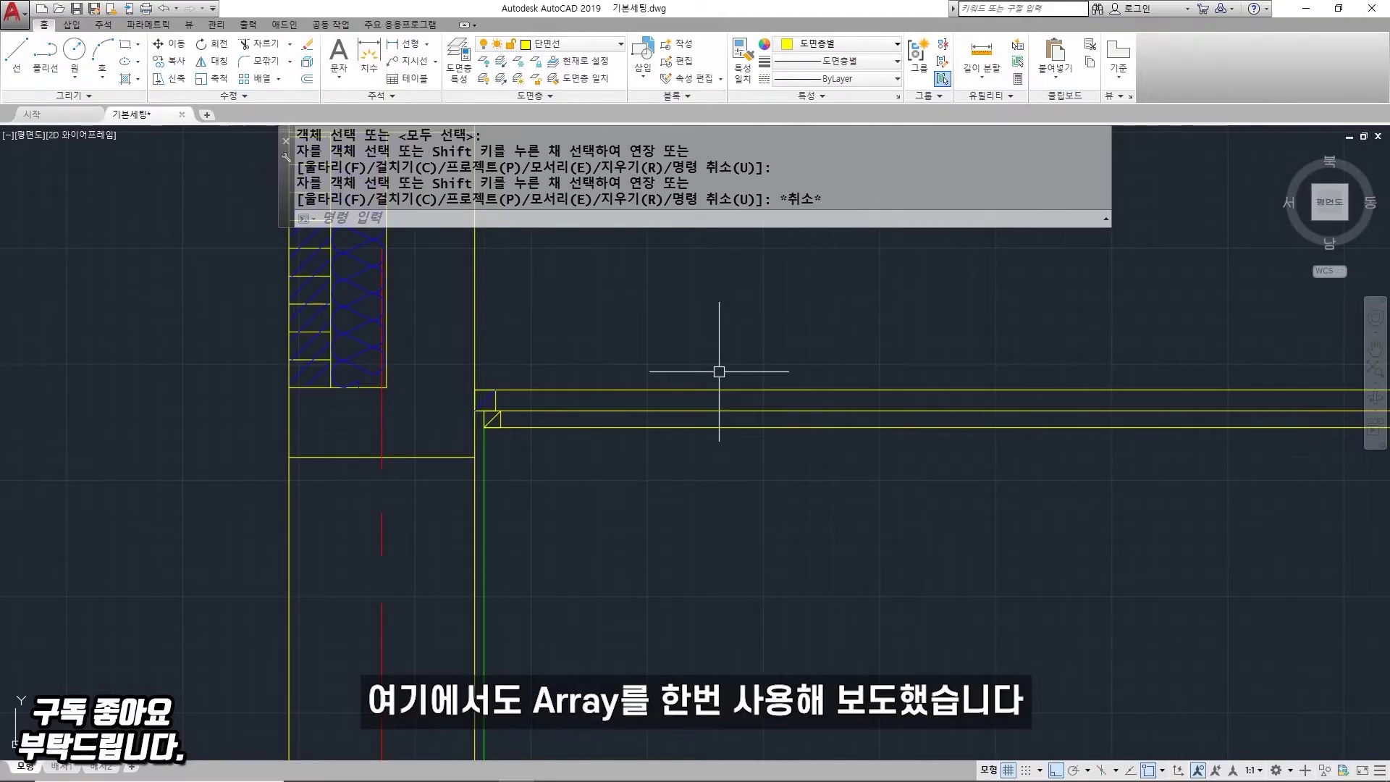
type("ar")
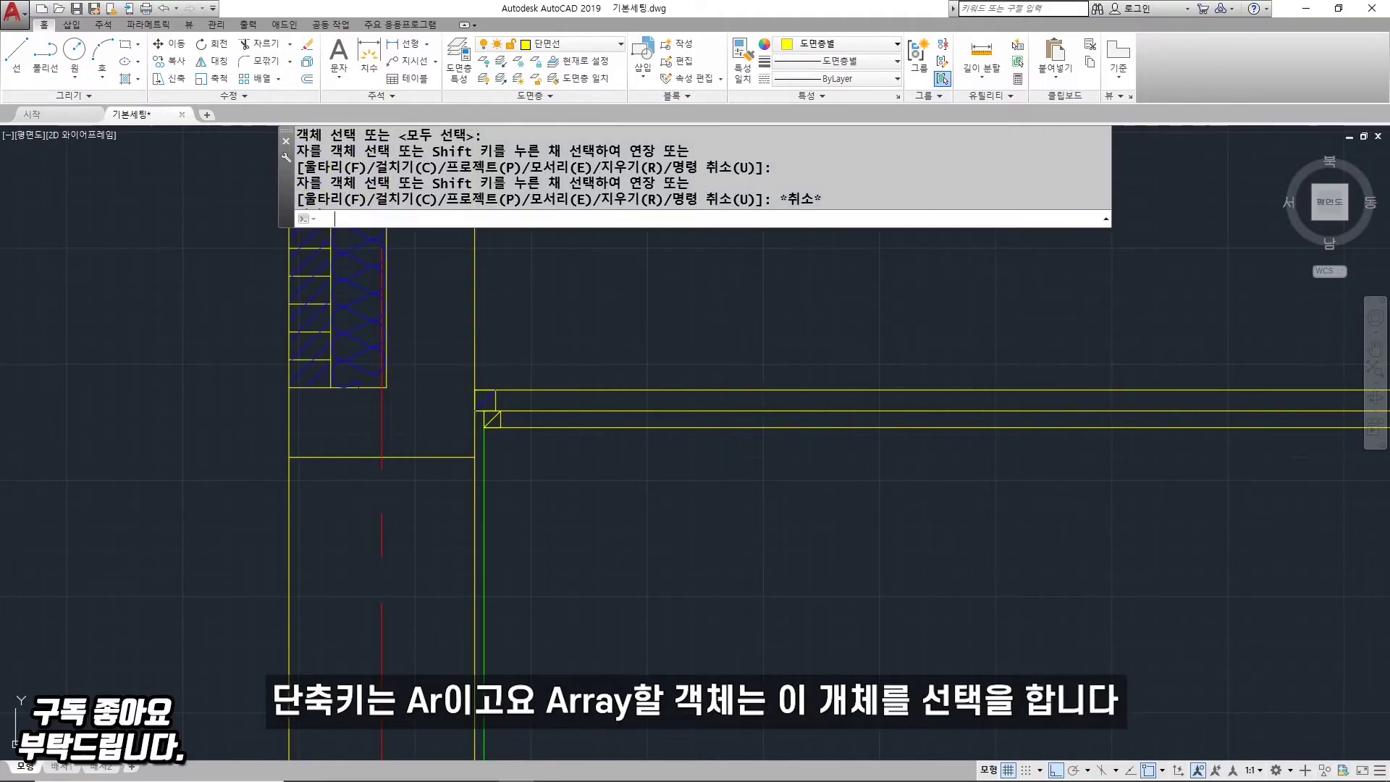
key("Return")
scroll(543, 405, "up", 2)
left_click(463, 398)
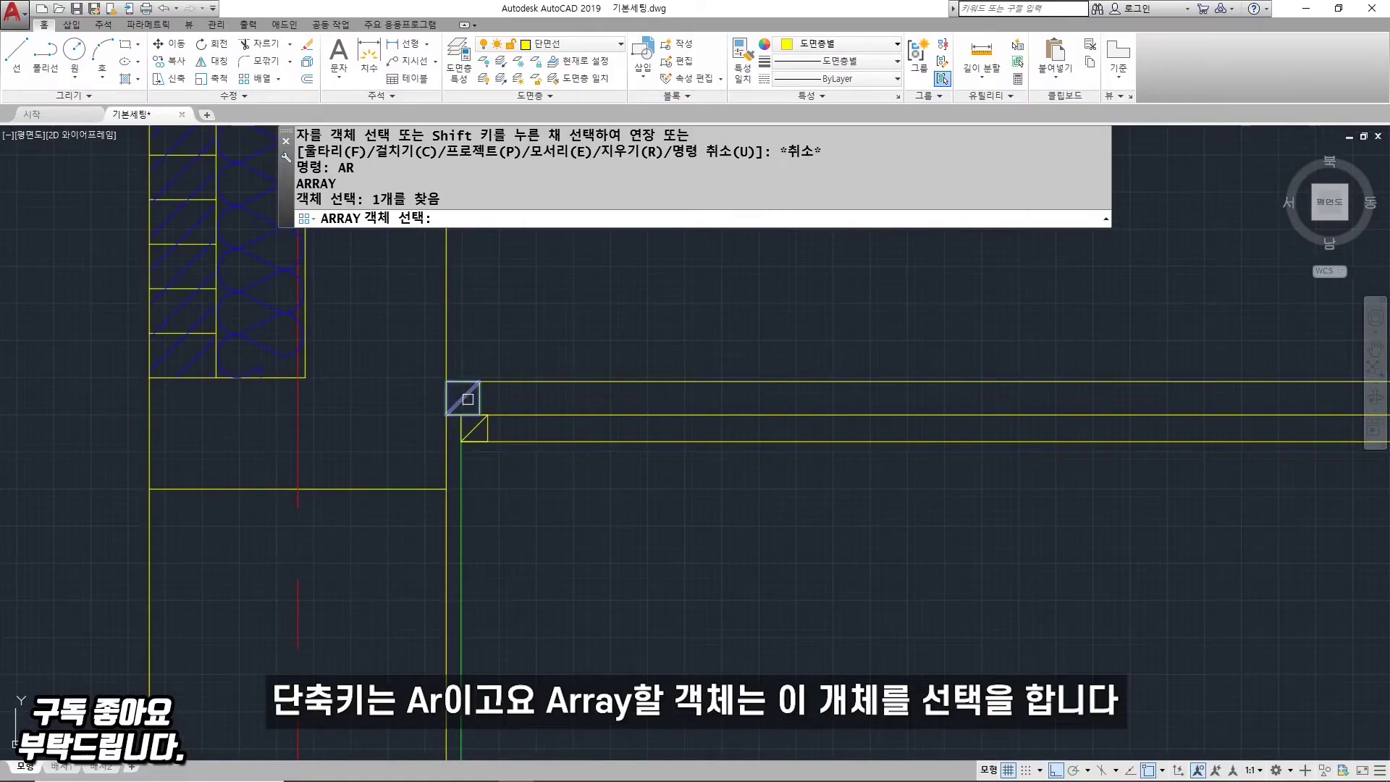
left_click(463, 383)
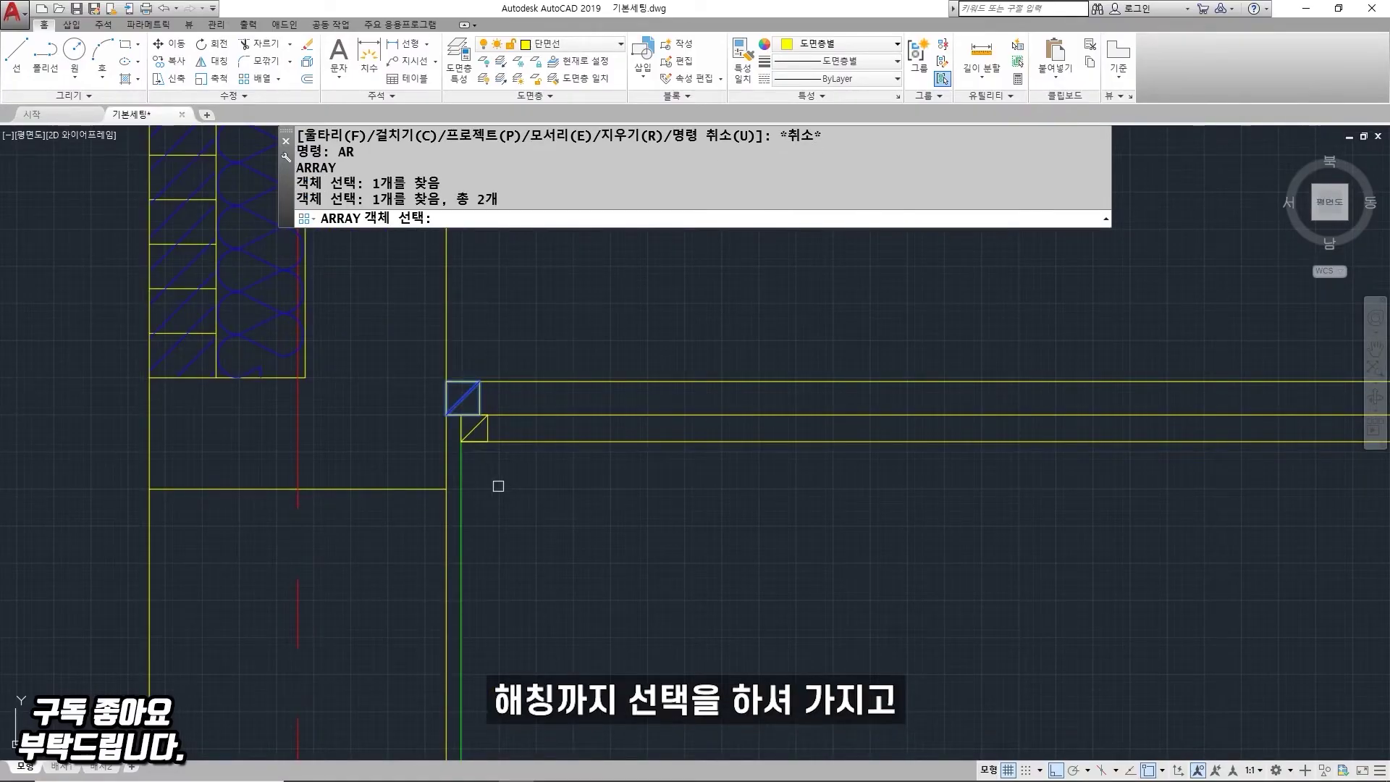
key("Return")
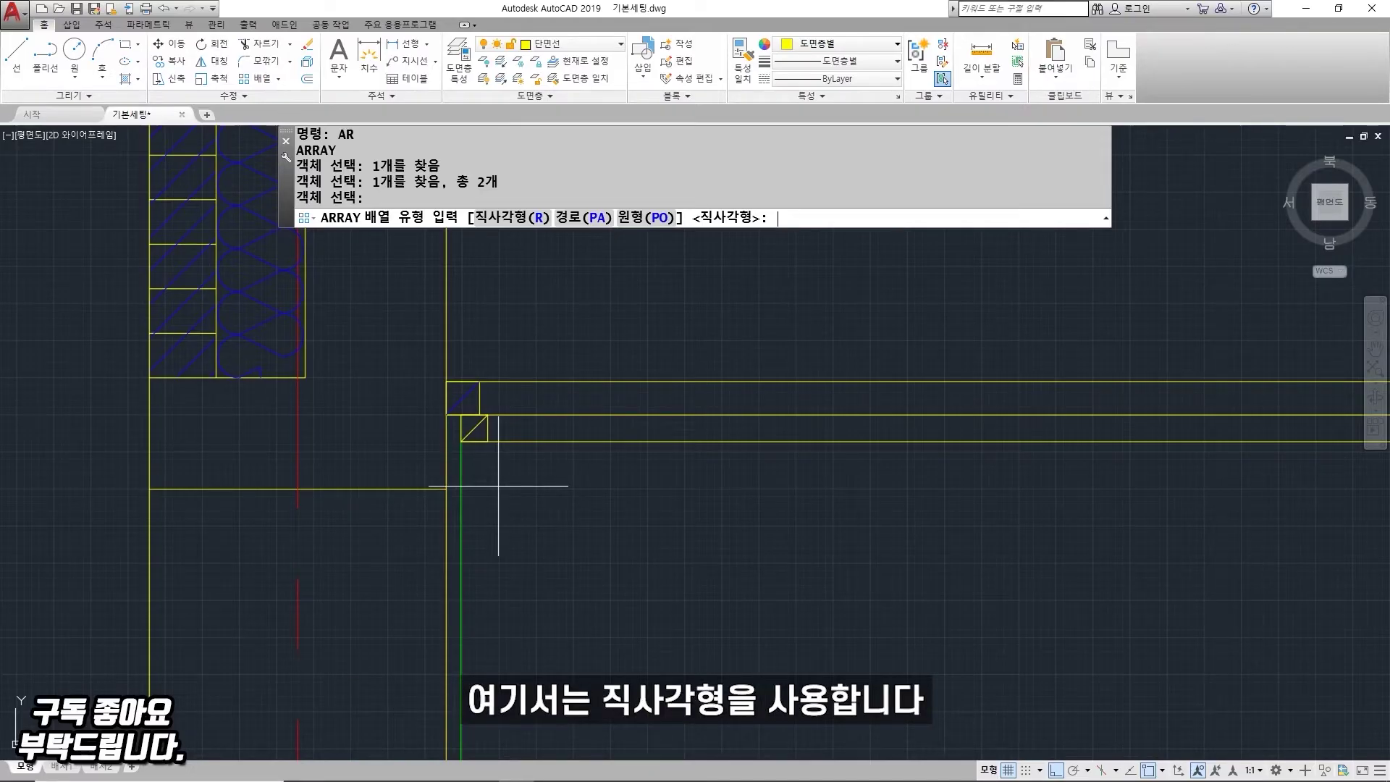
type("R")
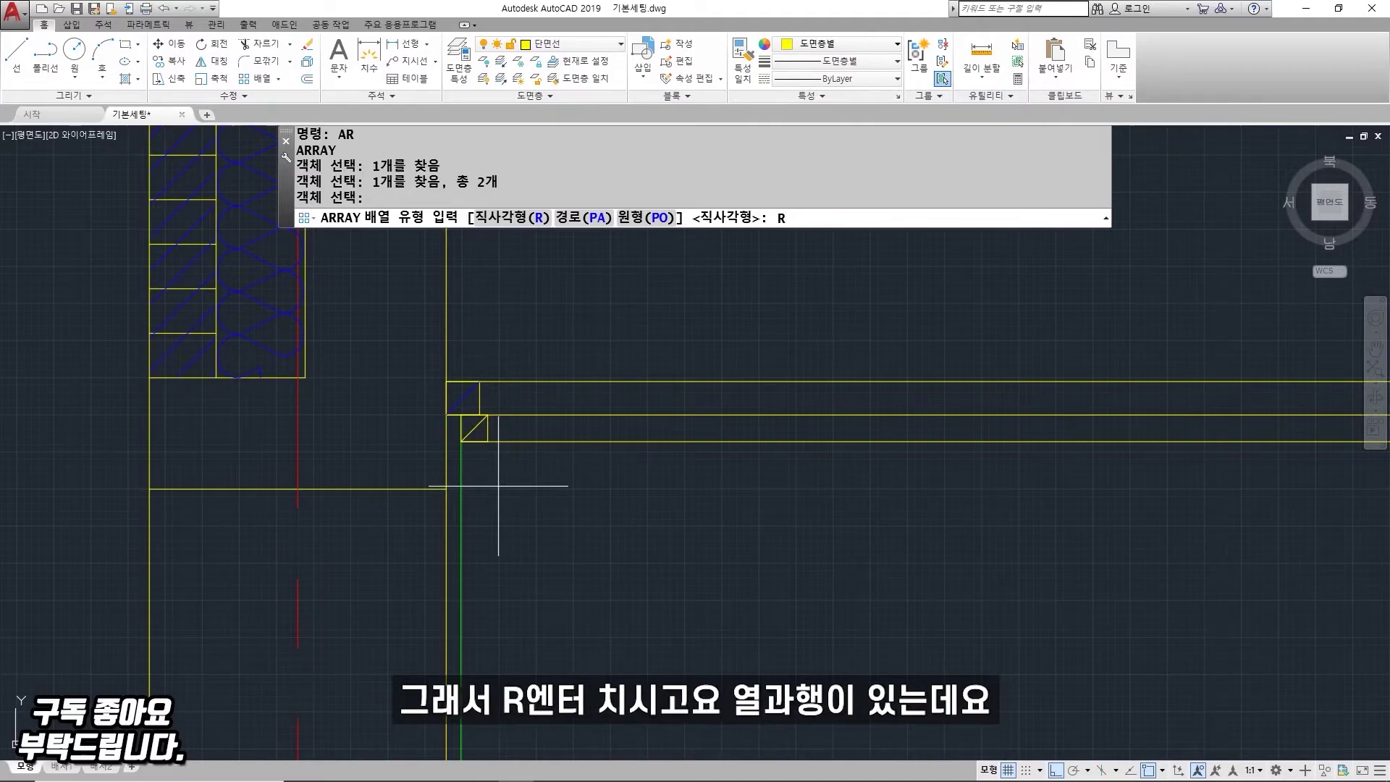
key("Return")
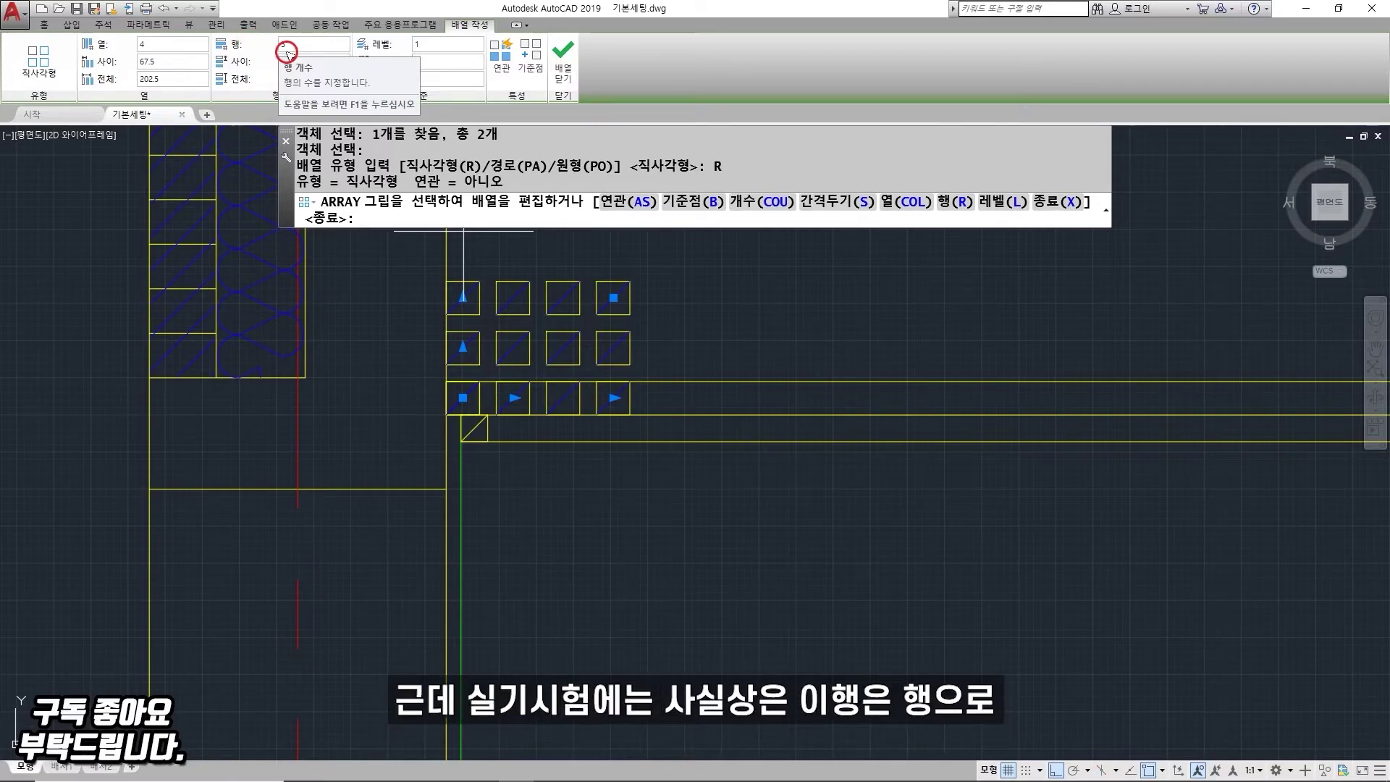
Step: Set the square's array to 1 row with a column spacing of 450
left_click(286, 49)
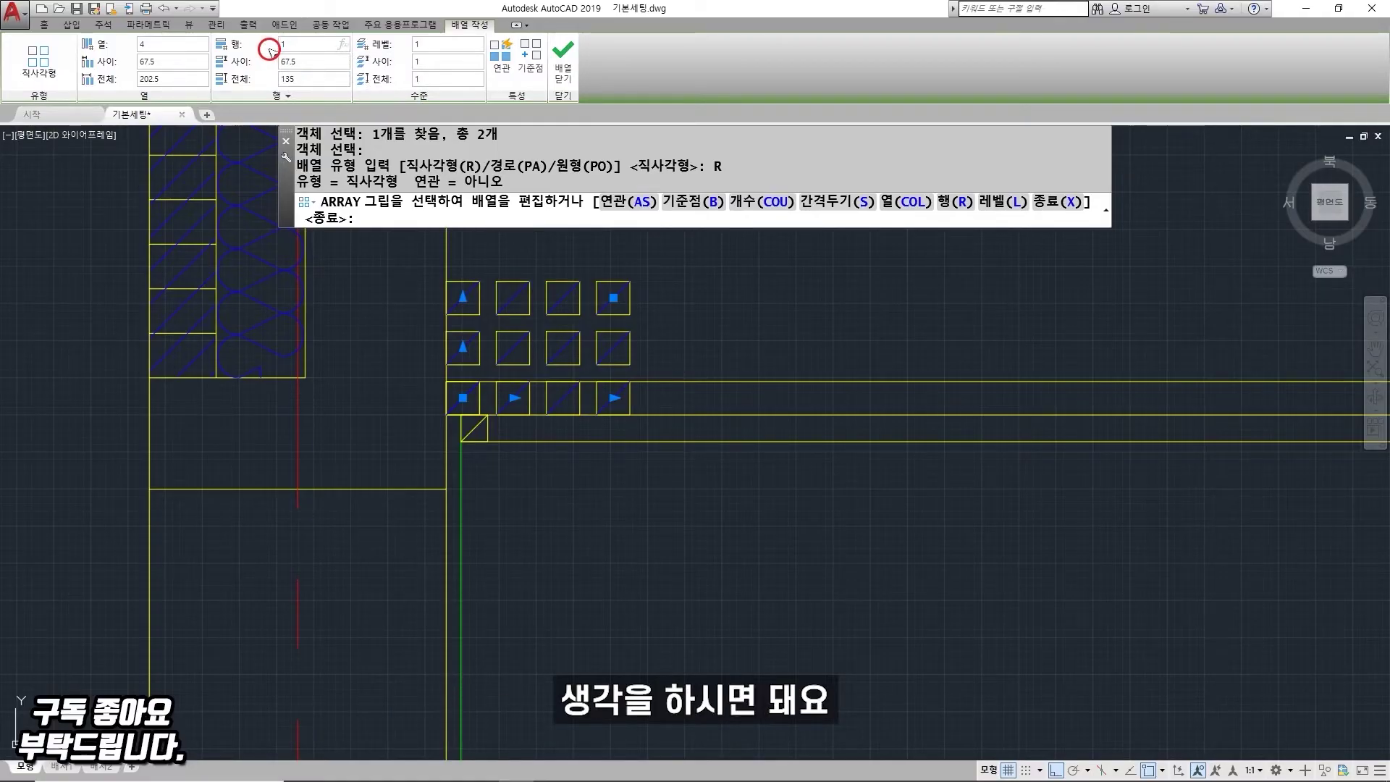
type("1")
left_click(165, 61)
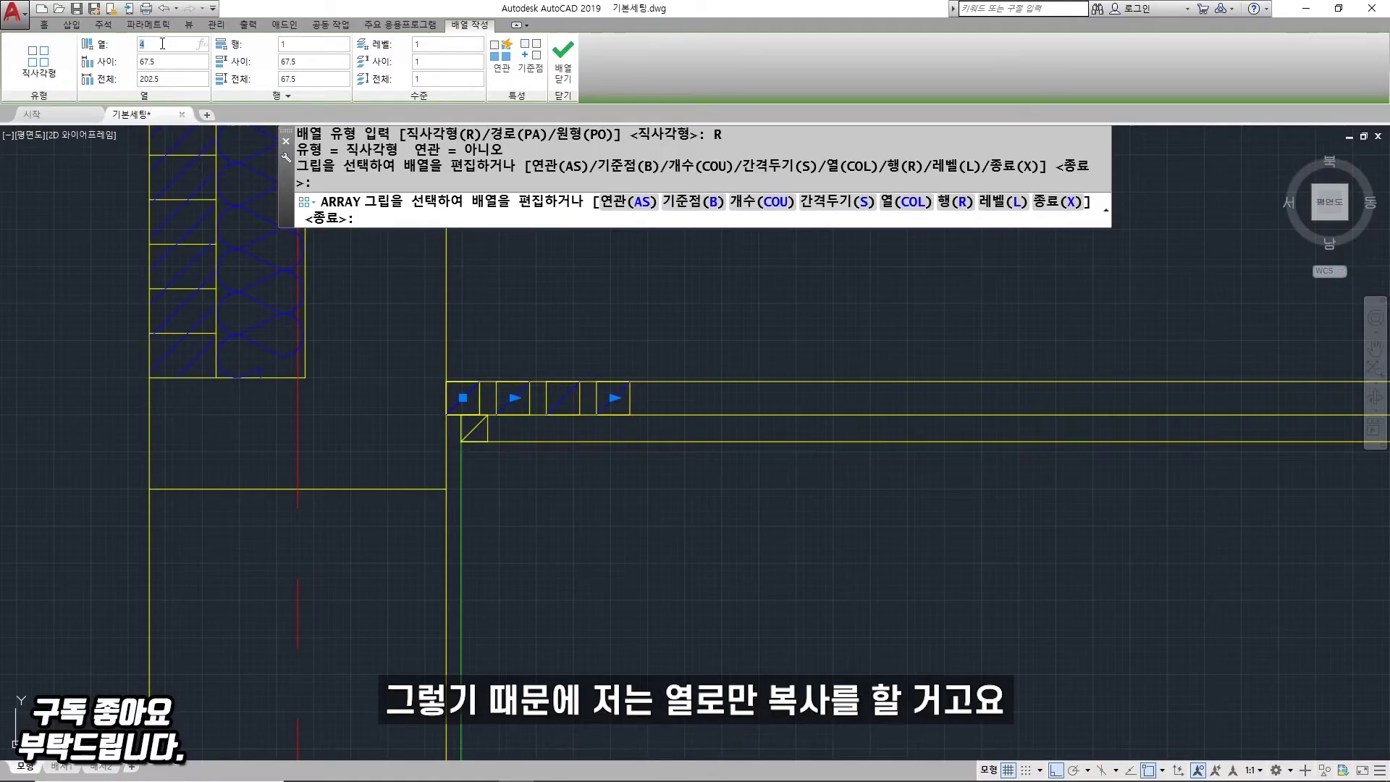
key("BackSpace")
key("BackSpace")
key("BackSpace")
key("BackSpace")
type("450")
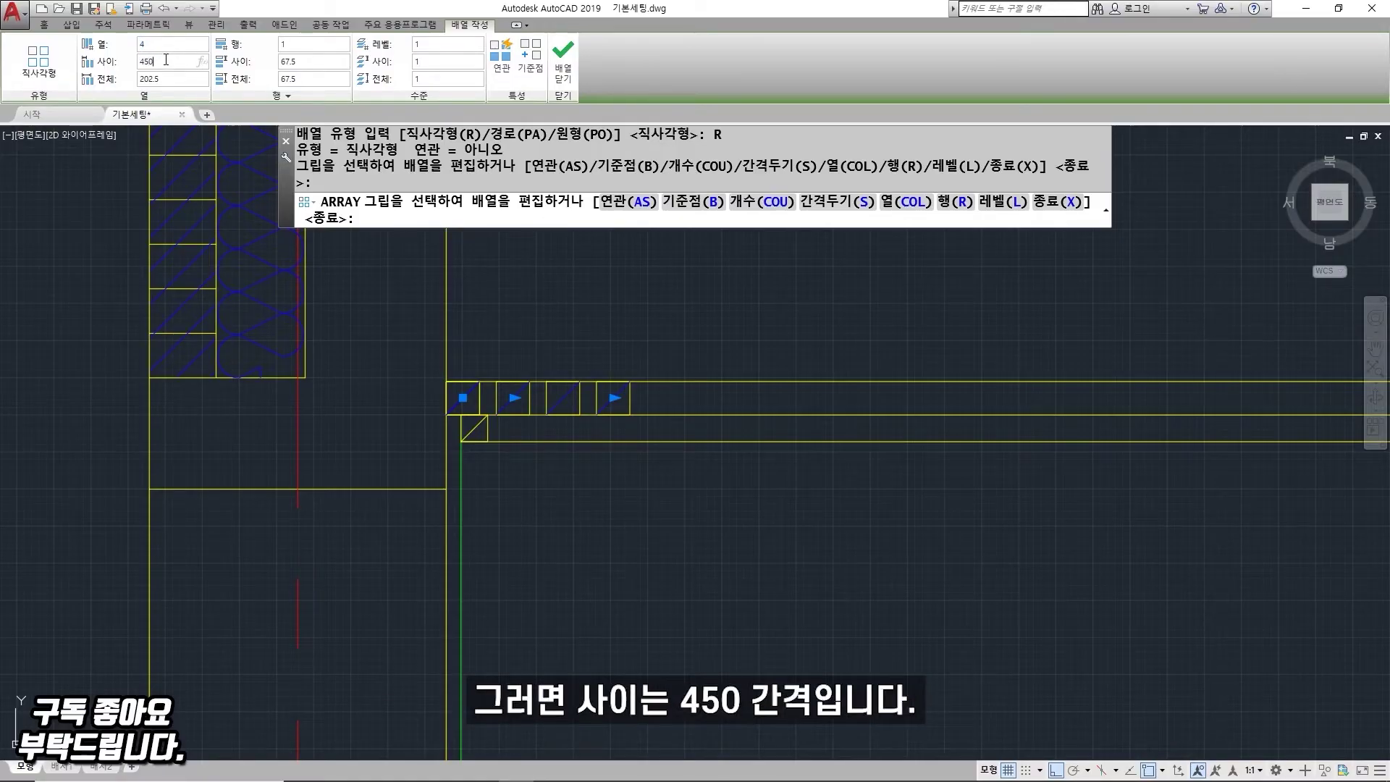
key("Return")
scroll(108, 444, "down", 3)
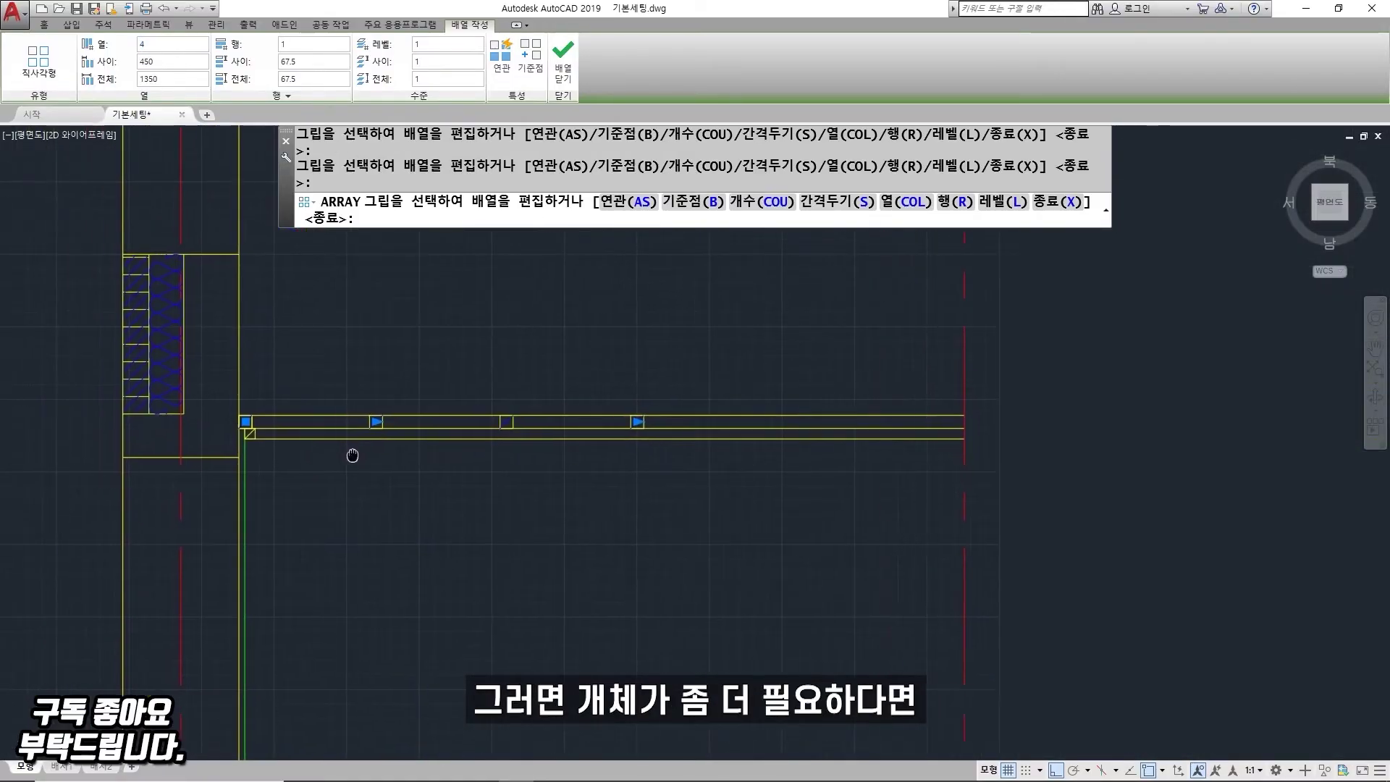
Step: Try 7 columns for the array of 45 squares
left_click(167, 44)
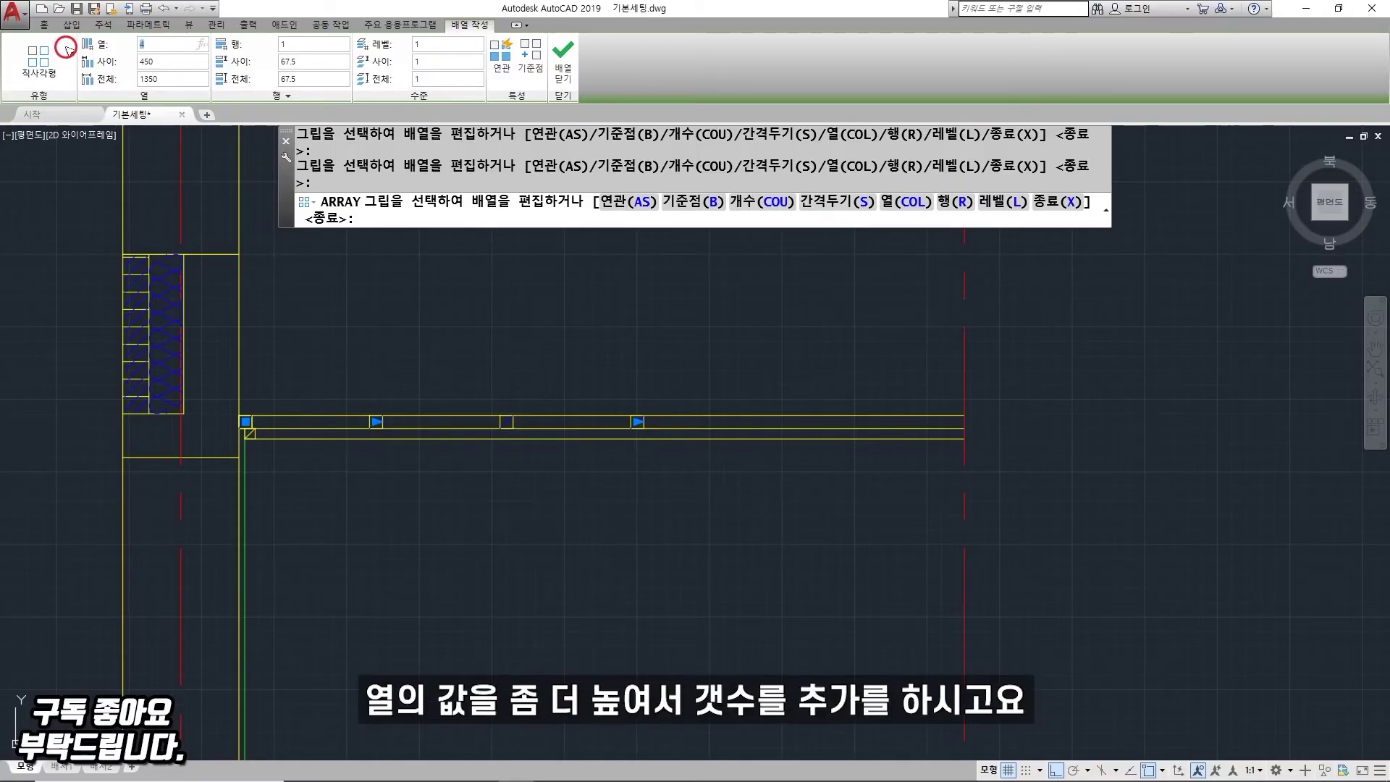
type("7")
key("Return")
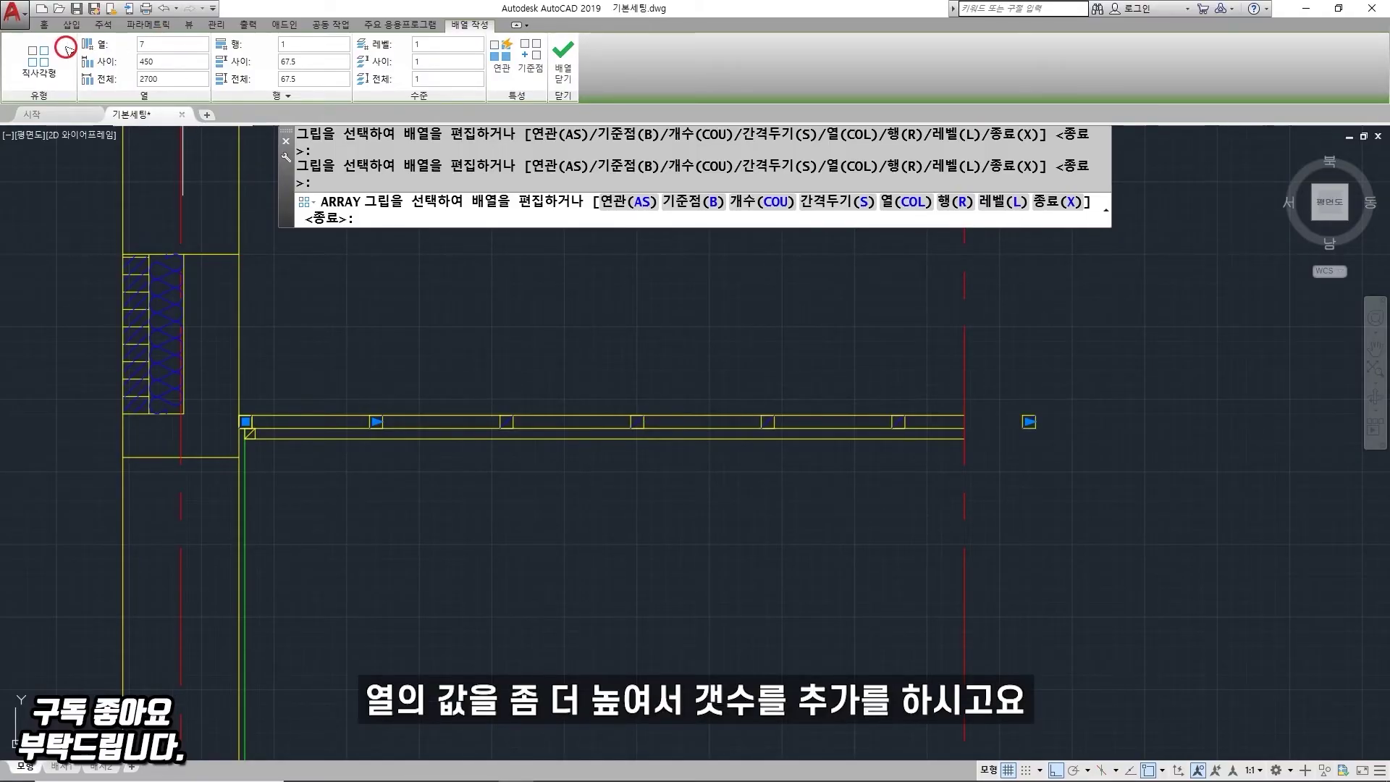
Step: Set the array of 45 squares to 6 columns and finish it as an associative array
left_click_drag(163, 44, 97, 55)
type("6")
key("Return")
left_click(501, 77)
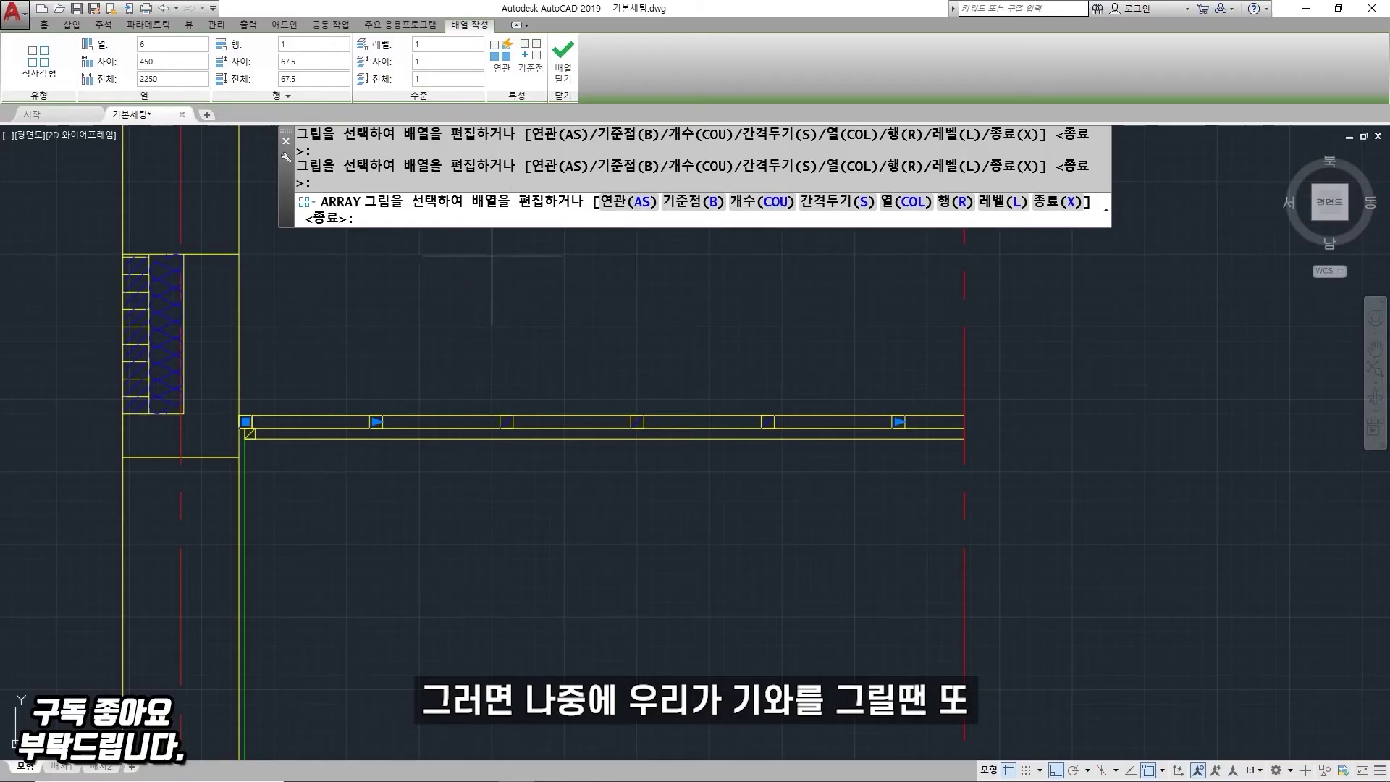
left_click(505, 74)
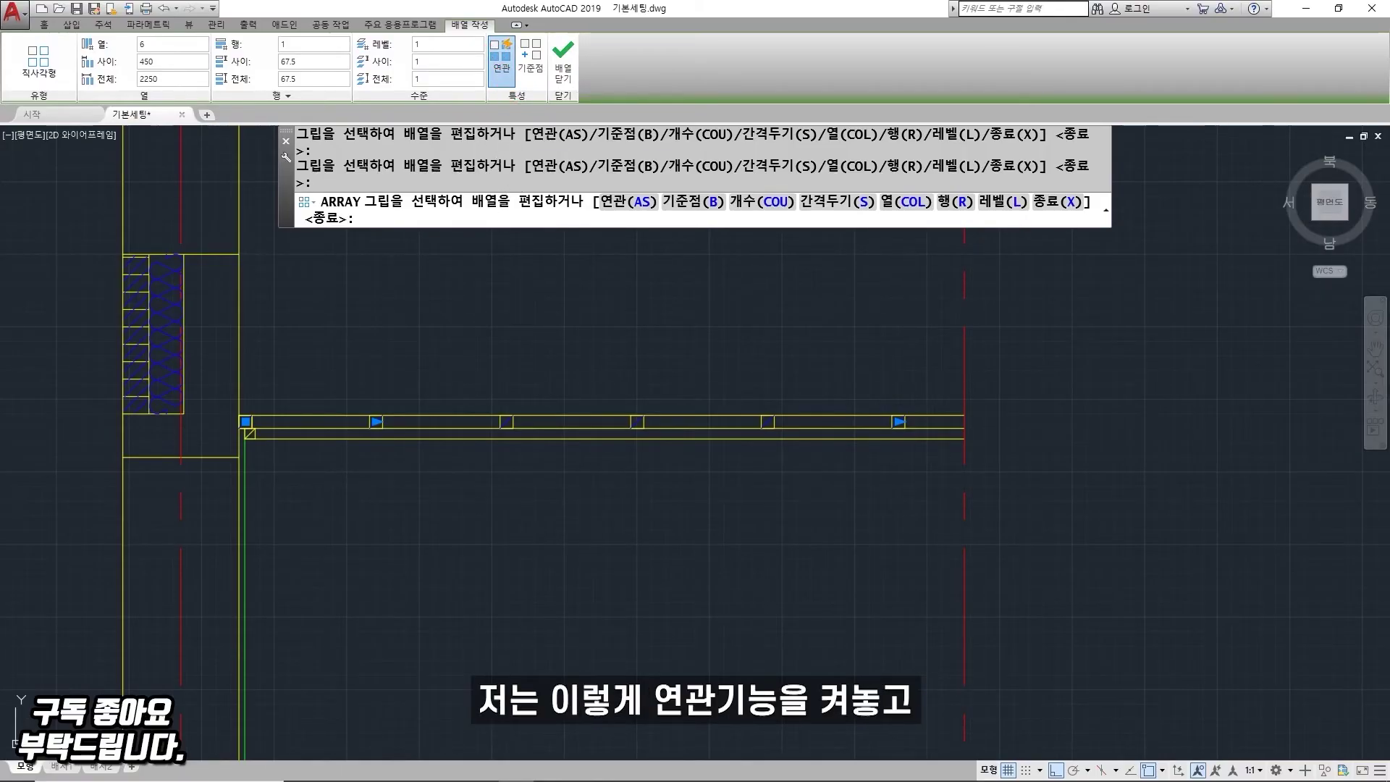
left_click(563, 65)
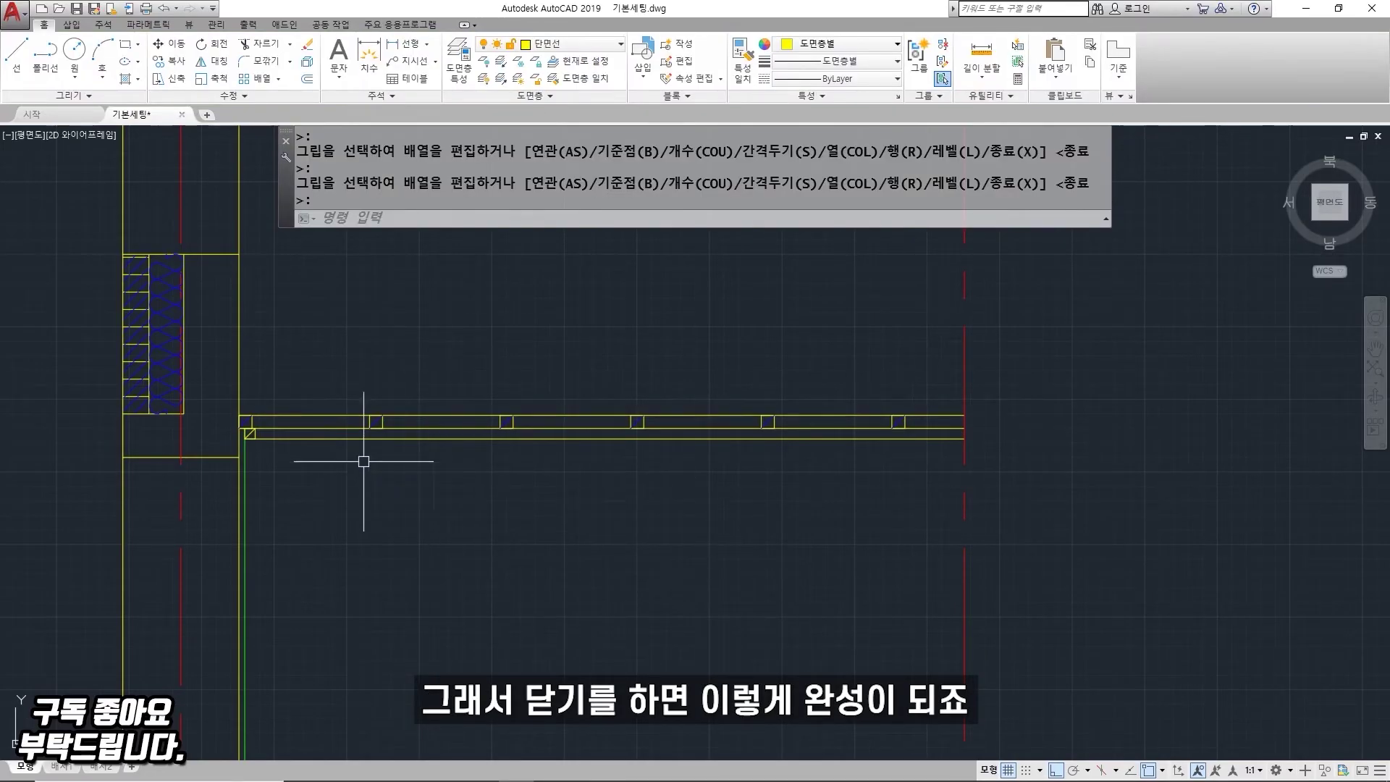
Step: Draw a vertical hanger line upward from the upper-right corner of the second 45 square
scroll(257, 440, "up", 2)
scroll(236, 453, "down", 2)
scroll(236, 453, "down", 2)
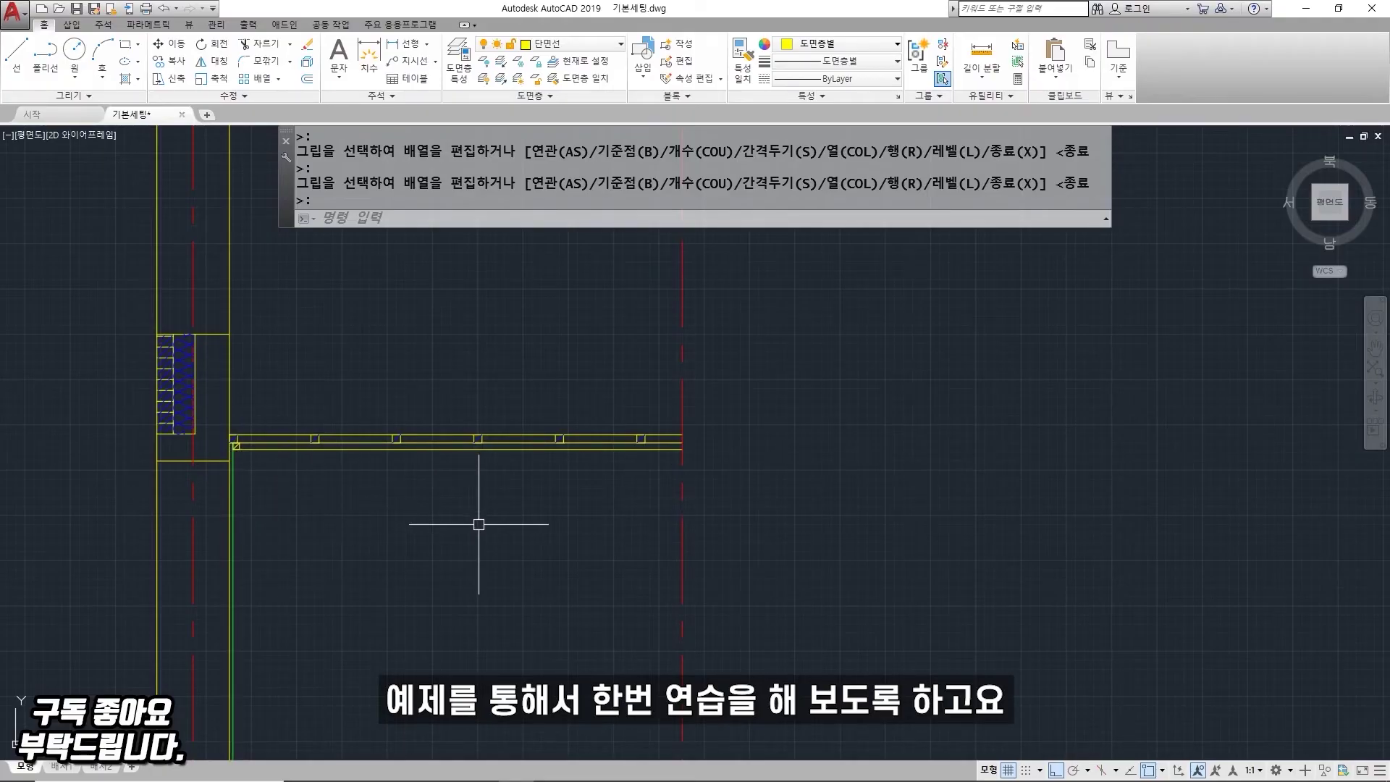
scroll(479, 524, "down", 2)
middle_click_drag(481, 527, 540, 527)
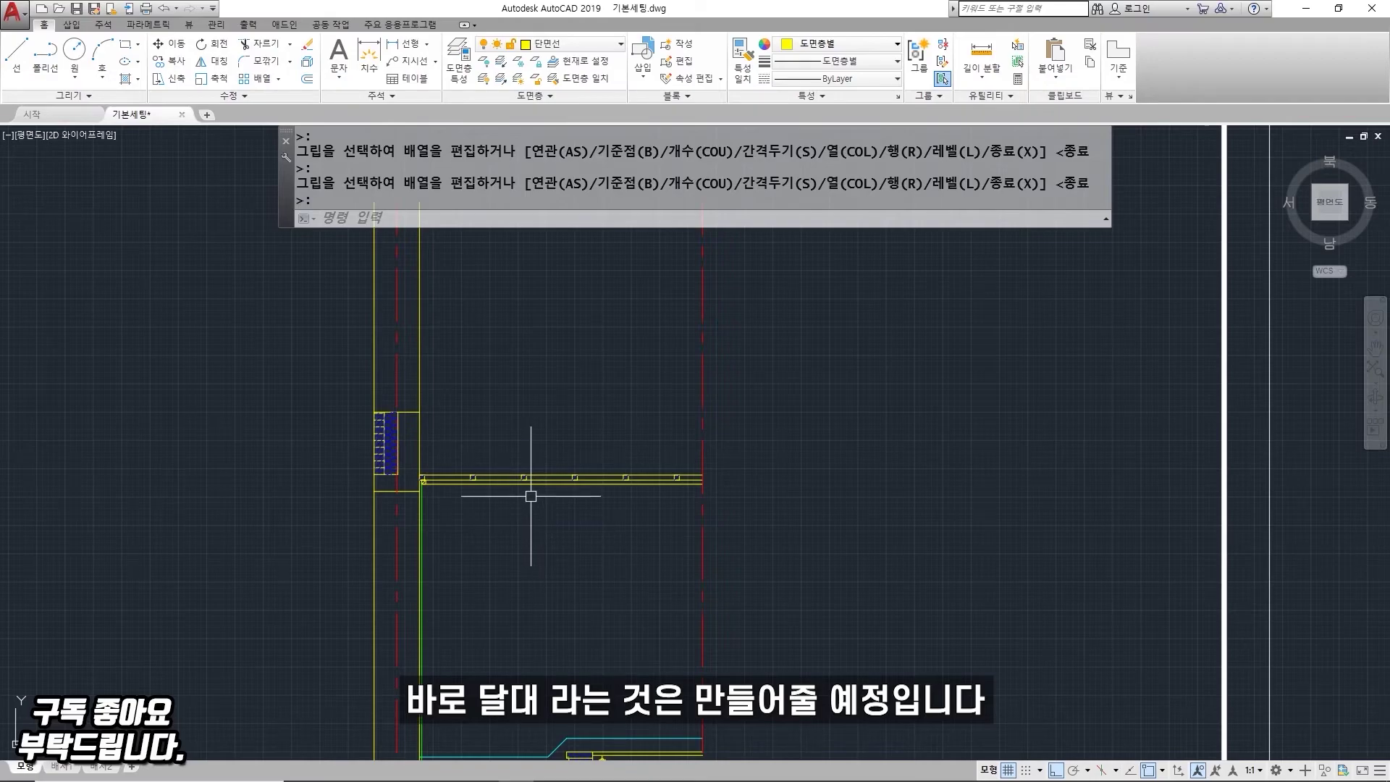
scroll(533, 491, "up", 3)
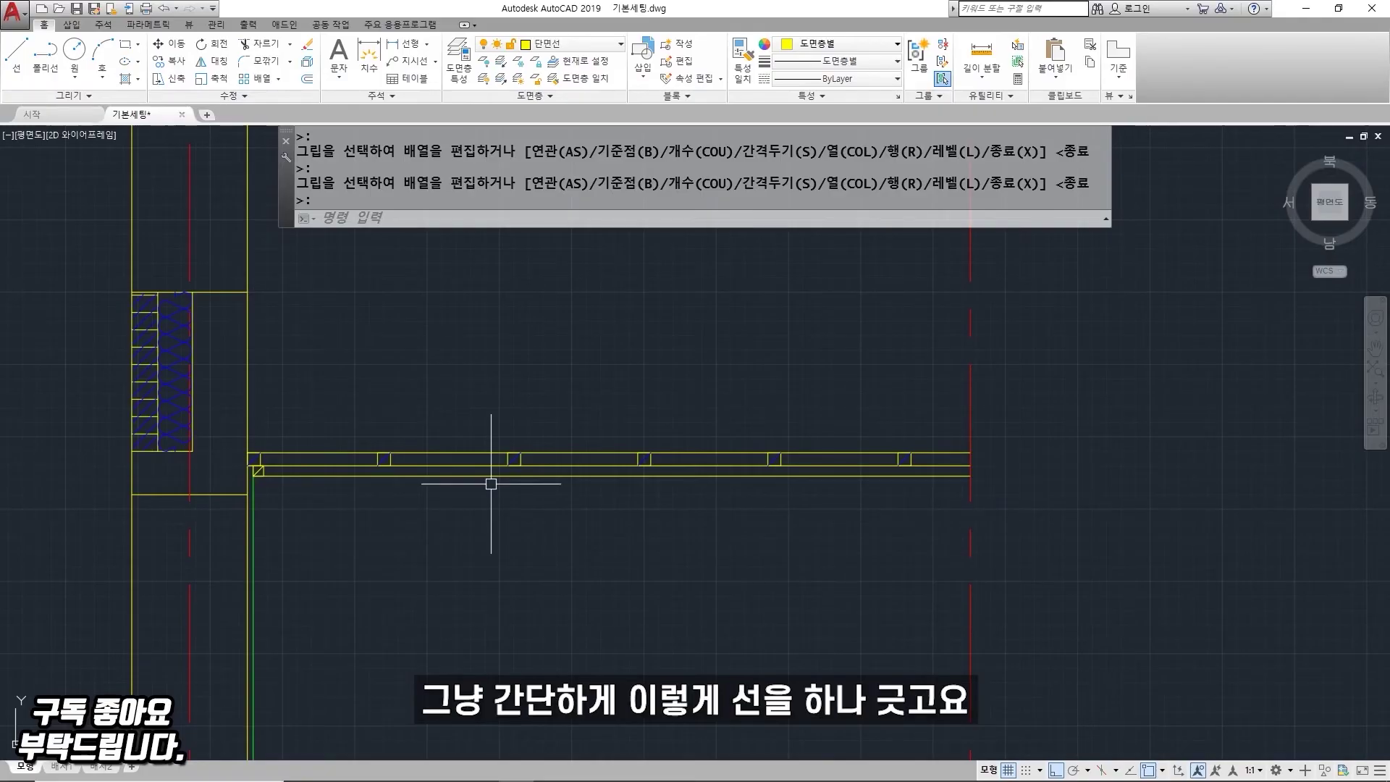
type("L")
key("Return")
left_click(392, 452)
left_click(394, 271)
key("Return")
Step: Offset the vertical hanger line 45 to the right
type("o")
key("Return")
type("45")
key("Return")
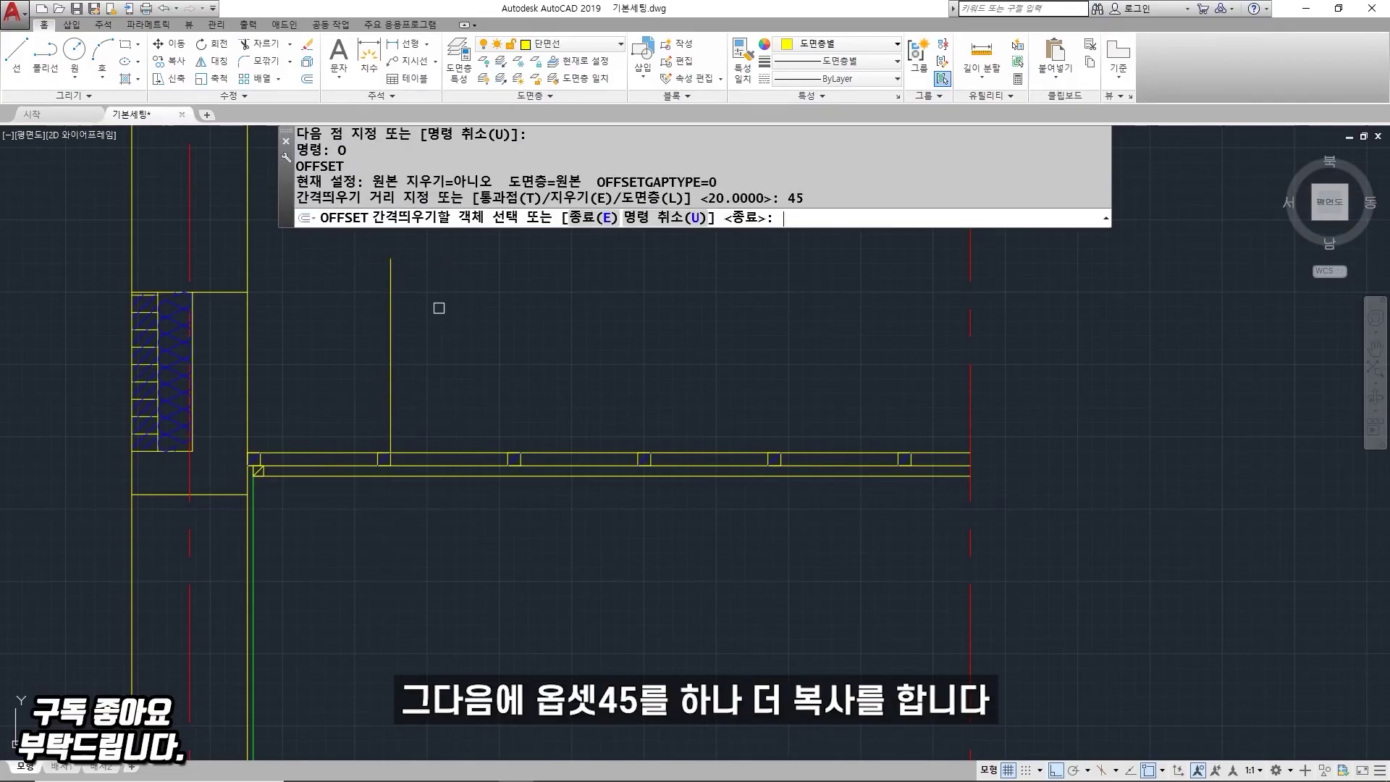
left_click(391, 362)
left_click(403, 410)
key("Return")
Step: Extend the right hanger line down to the middle ceiling line
type("EX")
key("Return")
key("Return")
scroll(404, 446, "up", 2)
scroll(471, 444, "down", 2)
key("Escape")
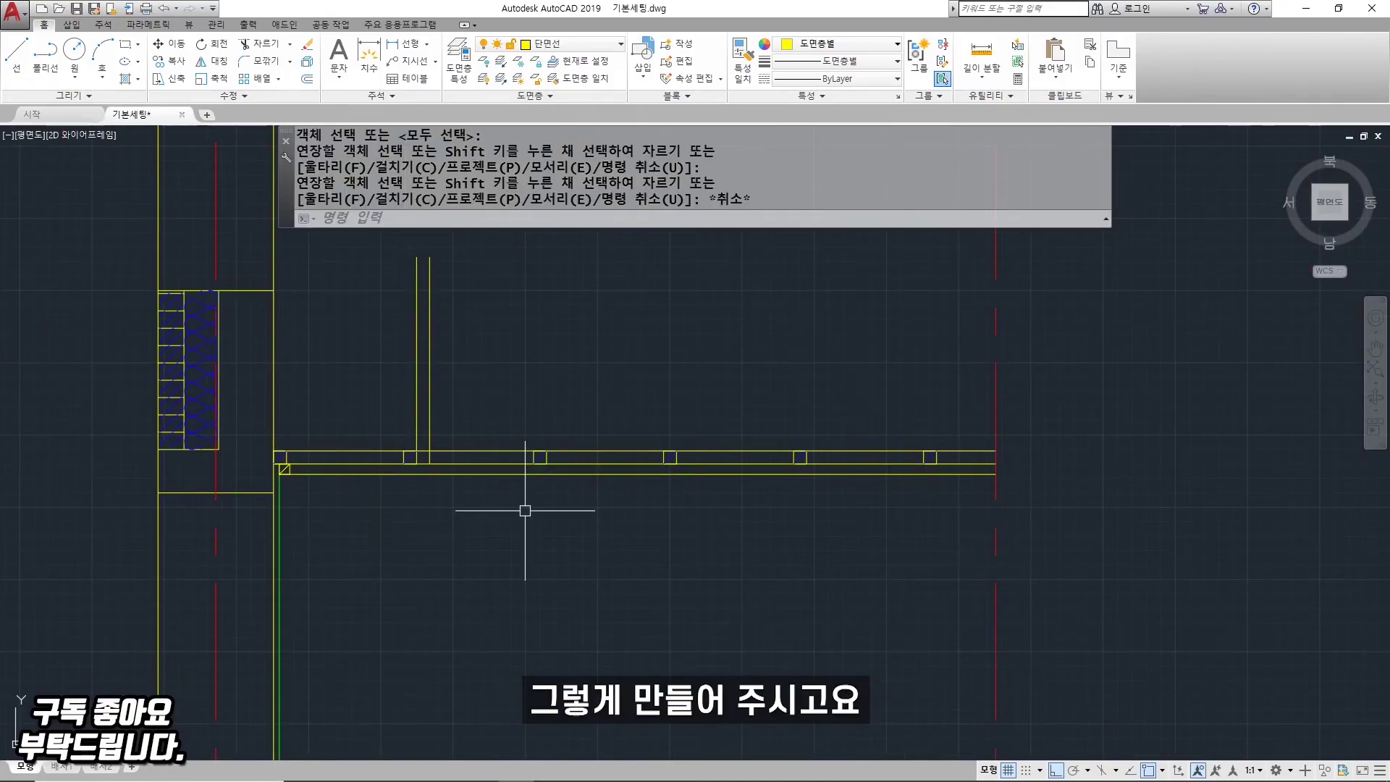
Step: Trim the top ceiling line between the two vertical hanger lines
type("tr")
key("Return")
key("Return")
left_click(423, 455)
left_click(420, 449)
left_click(423, 450)
key("Escape")
scroll(490, 389, "up", 2)
middle_click_drag(490, 389, 510, 478)
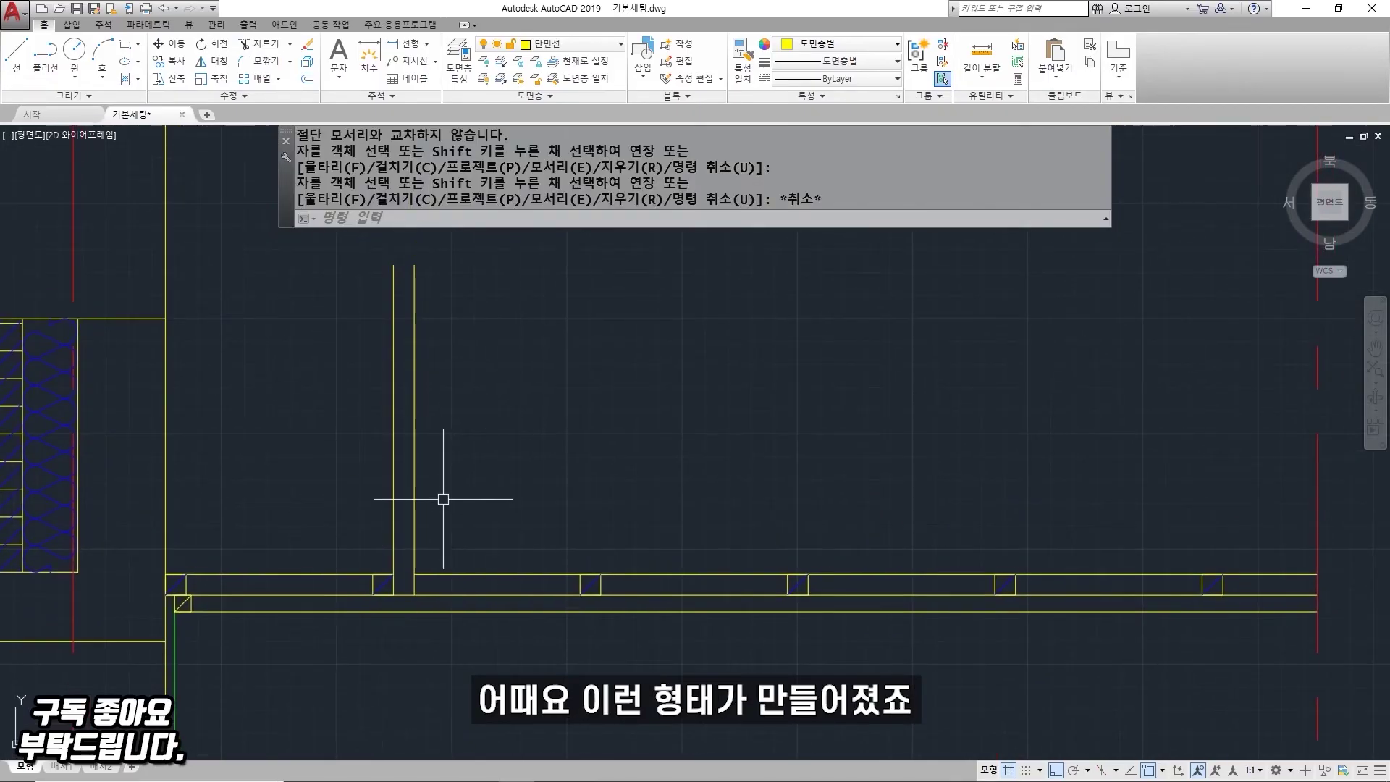
Step: Start a rectangular array of the two vertical hanger lines
scroll(495, 489, "down", 2)
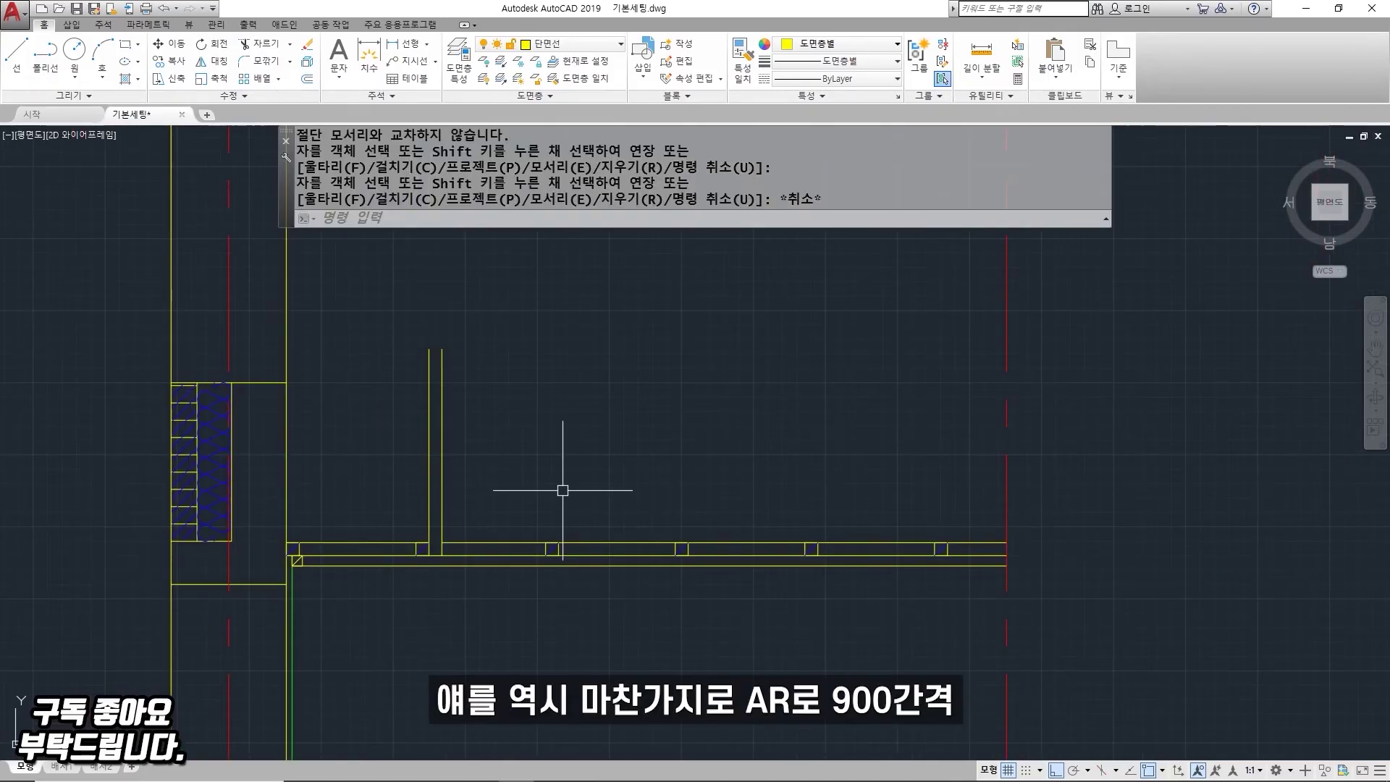
type("ar")
key("Return")
left_click(459, 497)
left_click(390, 444)
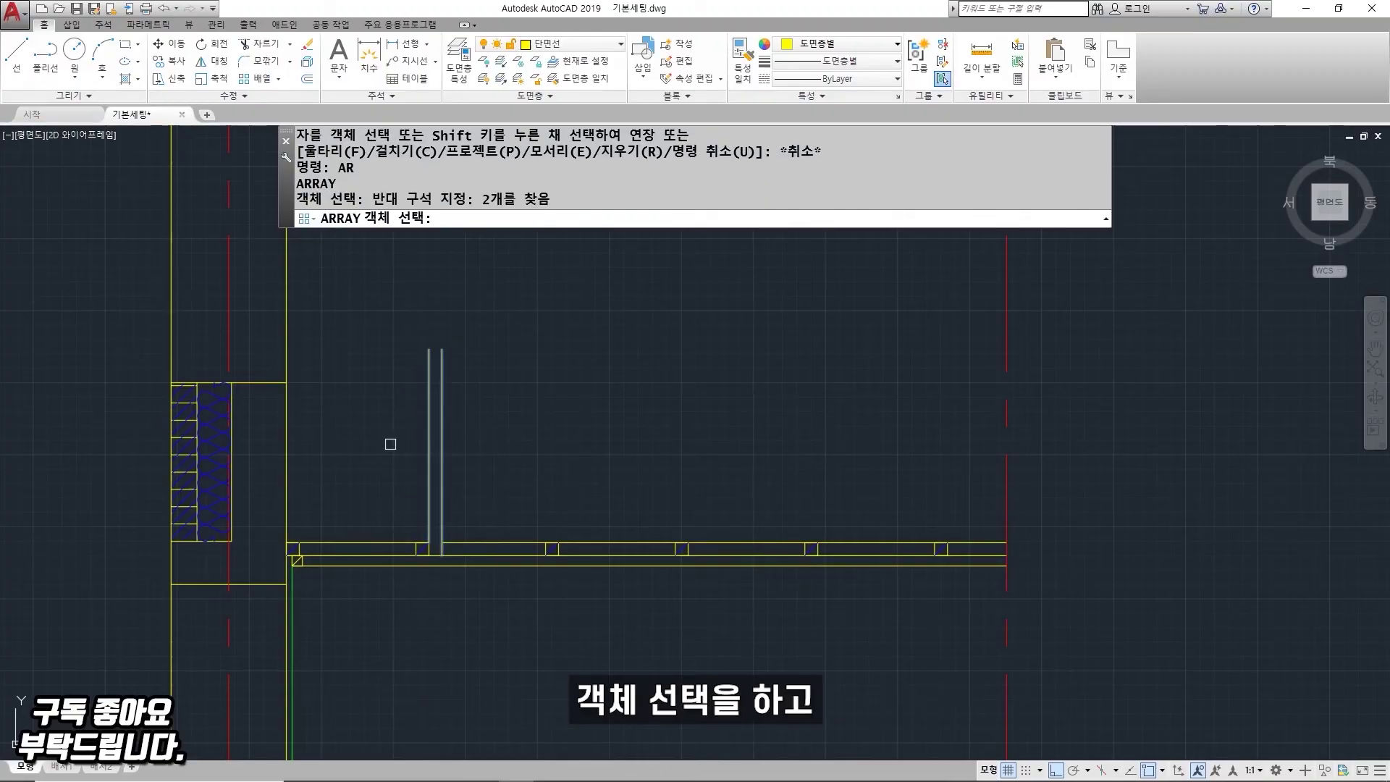
scroll(450, 498, "up", 2)
key("Return")
type("R")
key("Return")
Step: Set the hanger array to 1 row with a column spacing of 900
double_click(286, 44)
type("1")
key("Return")
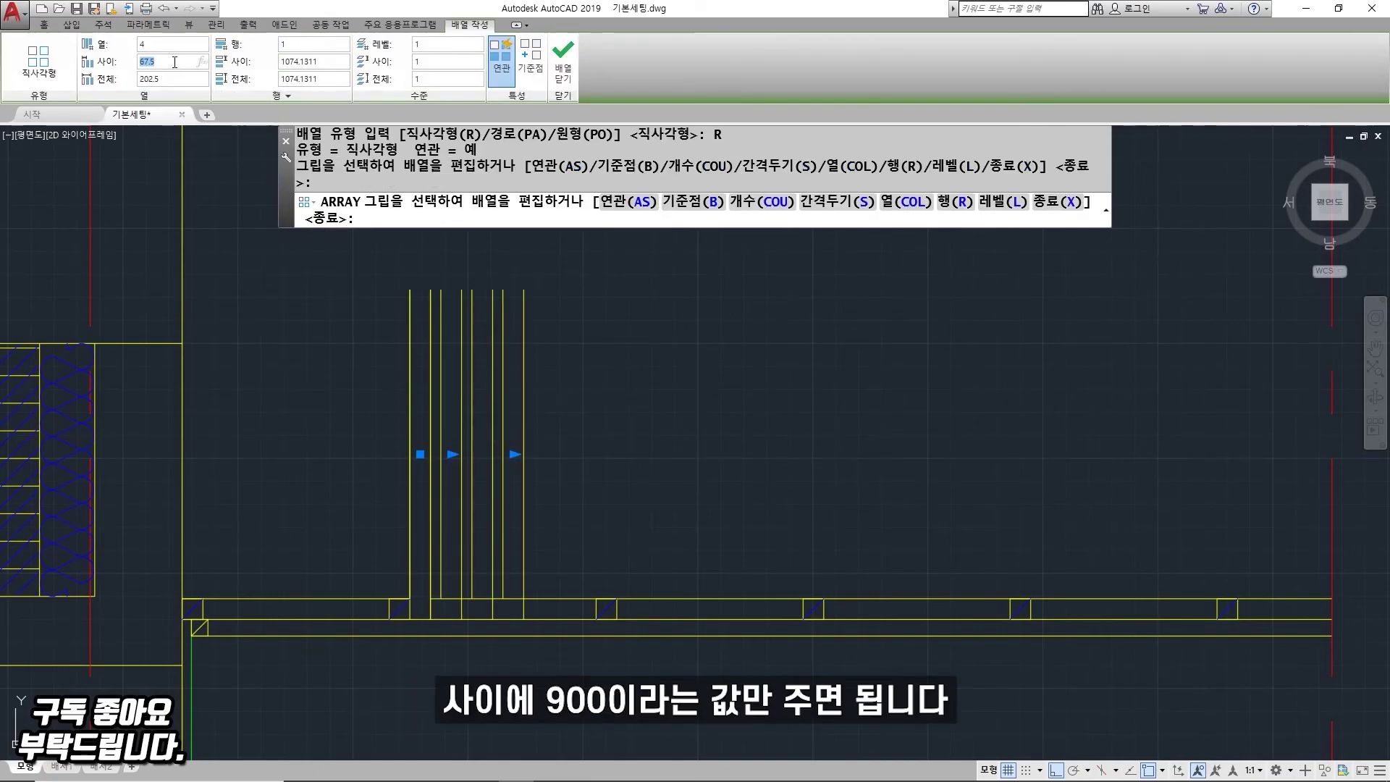
double_click(175, 62)
type("900")
key("Return")
scroll(760, 398, "down", 2)
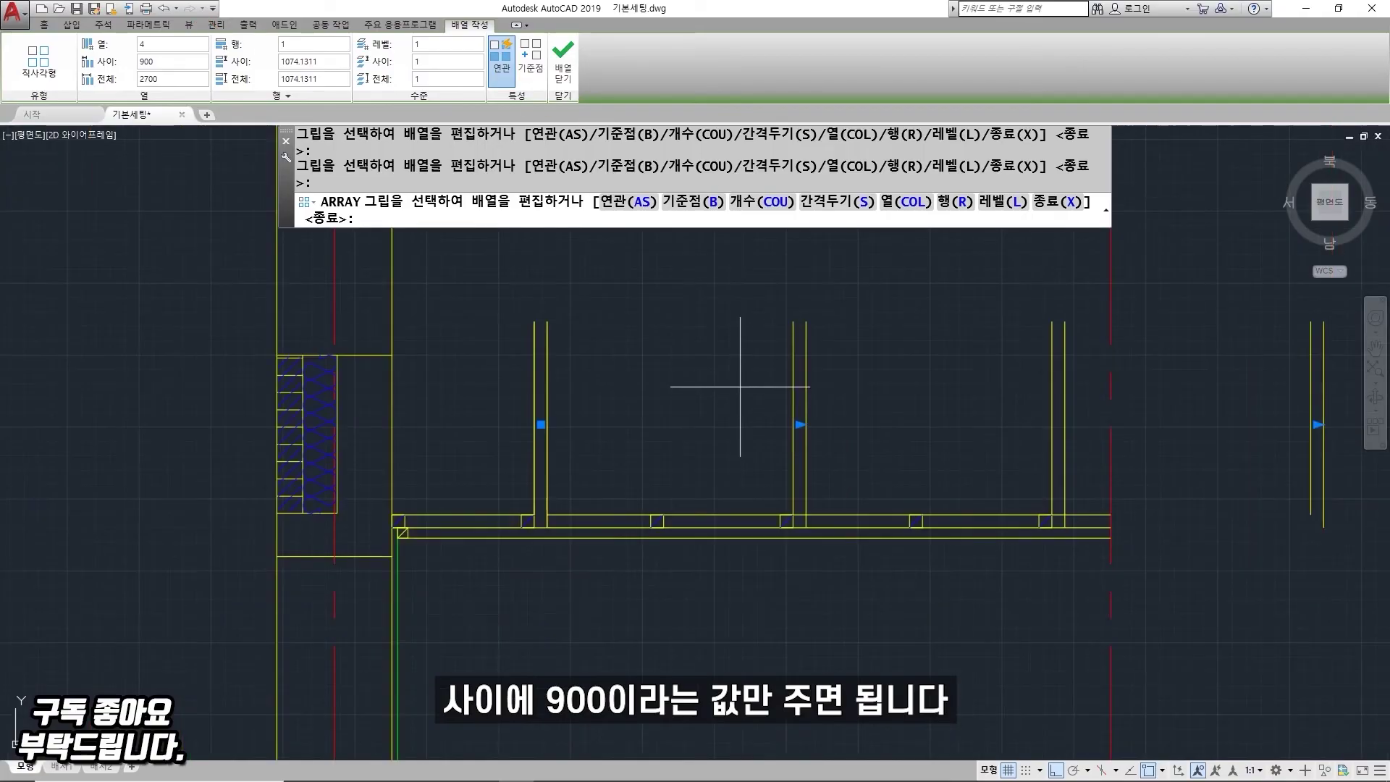
Step: Set the hanger array to 3 columns and finish the array
double_click(141, 45)
type("3")
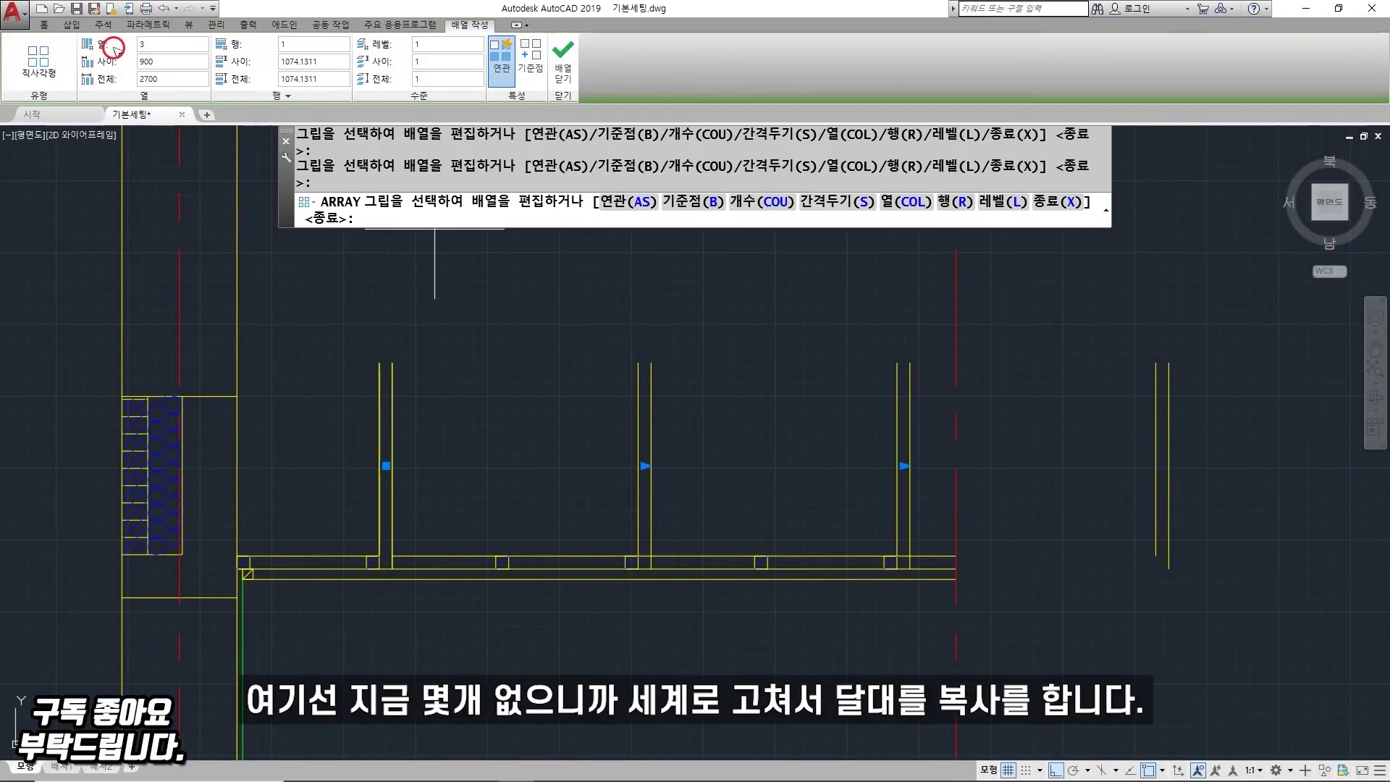
key("Return")
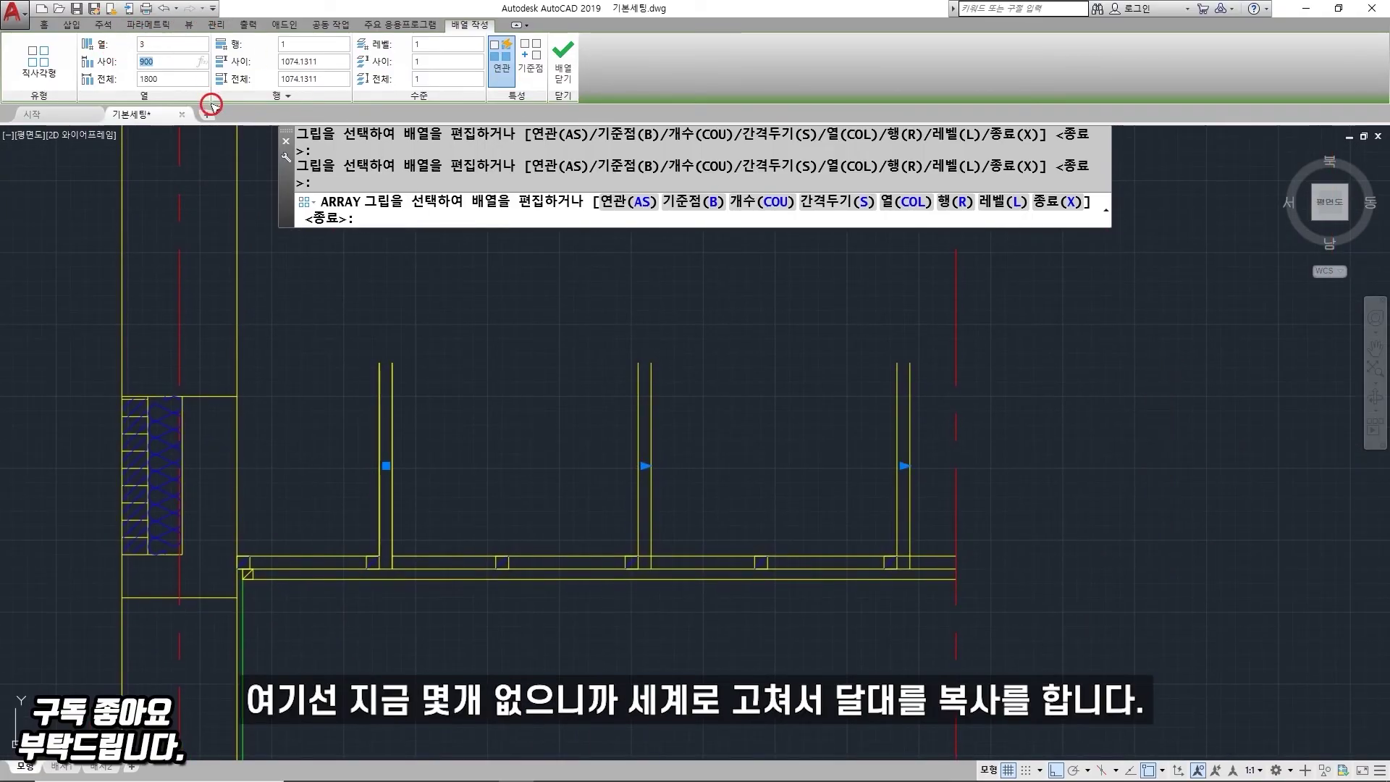
left_click(564, 85)
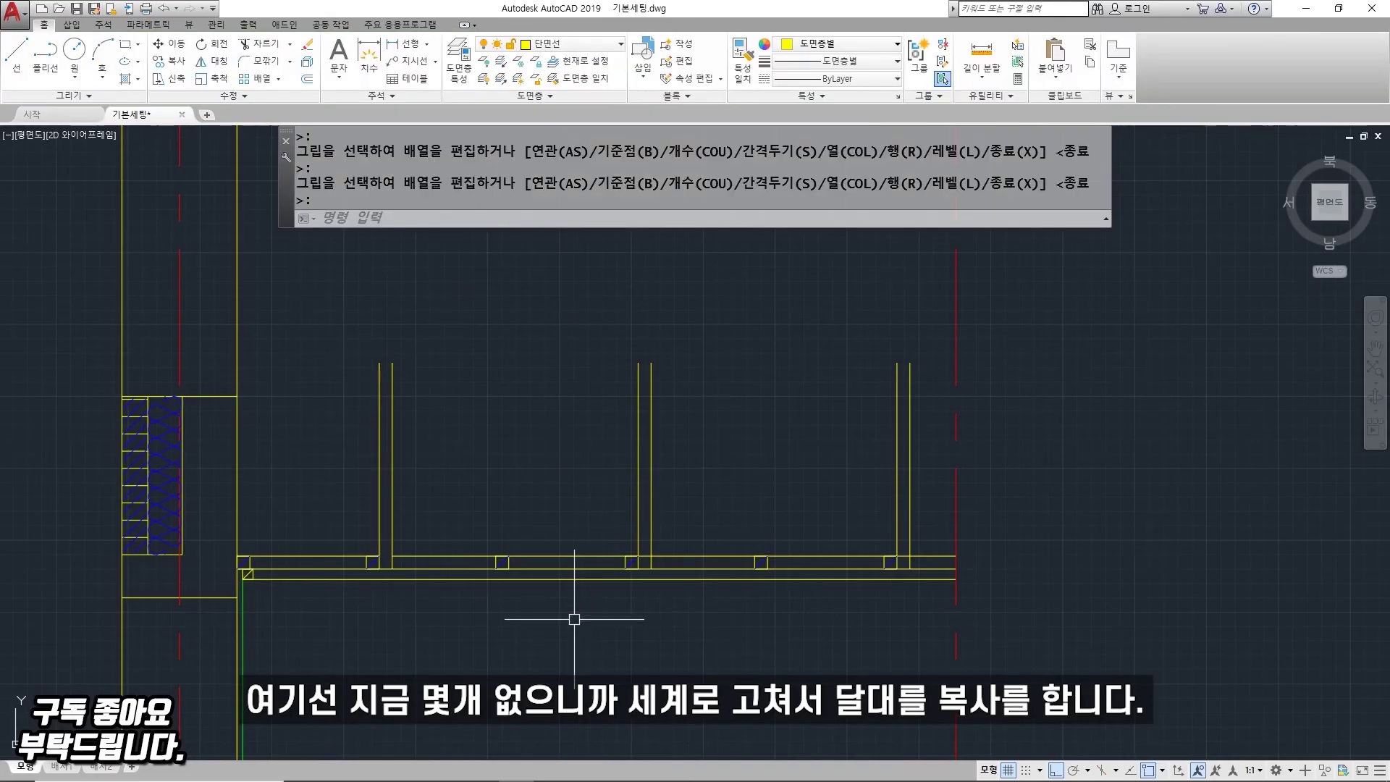